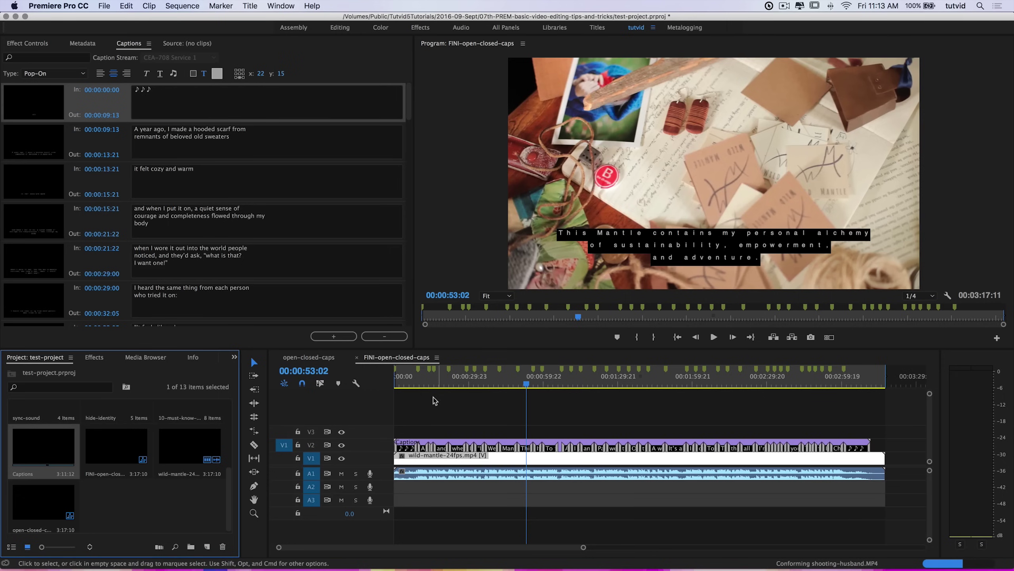
- Scrub the captioned FINI sequence from near its start, then switch to open-closed-caps and bring up captions.rtf
left_click(406, 384)
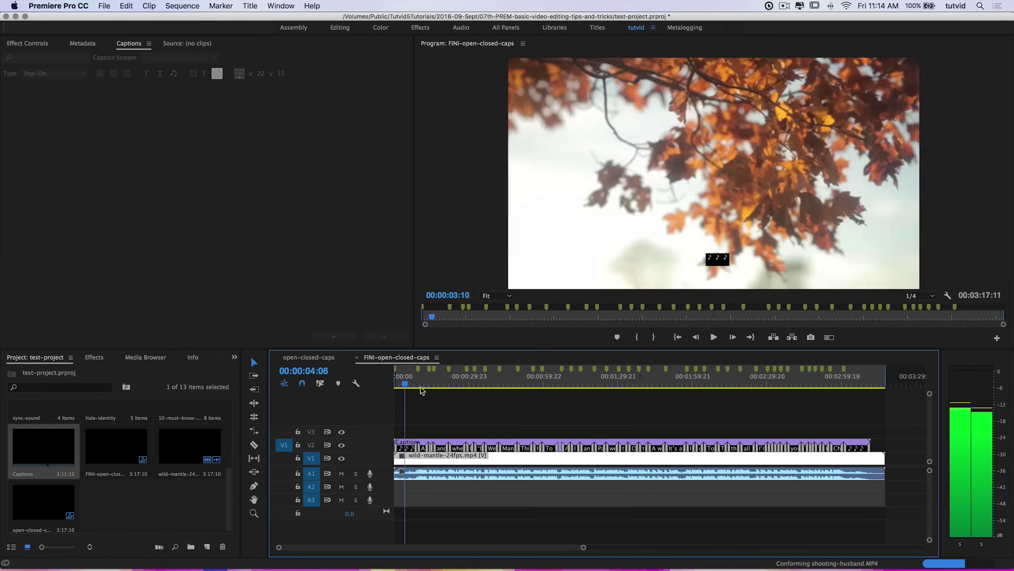
left_click_drag(422, 391, 543, 403)
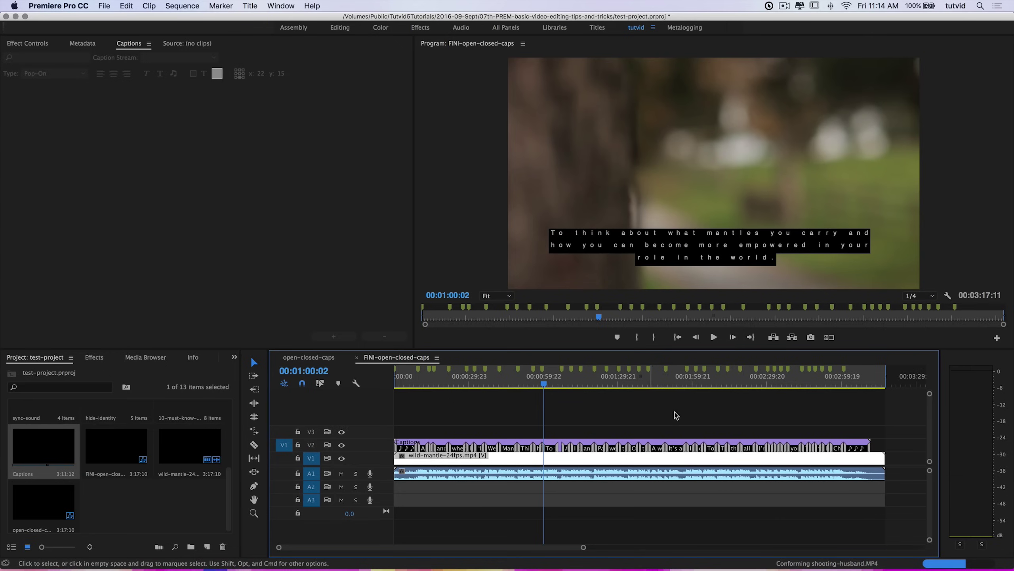
left_click(325, 357)
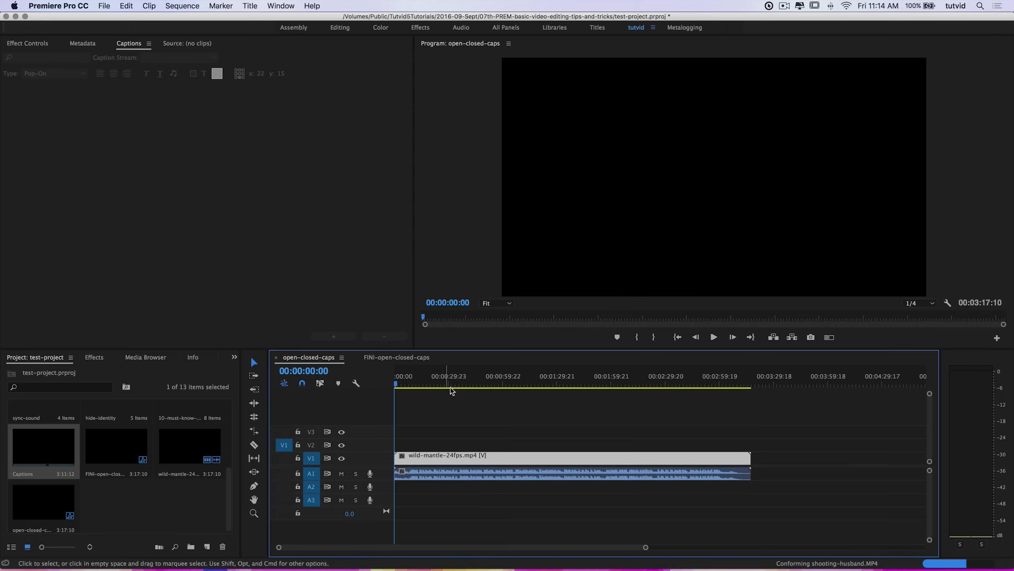
key("super+Tab")
key("super+Tab")
key("super+Tab")
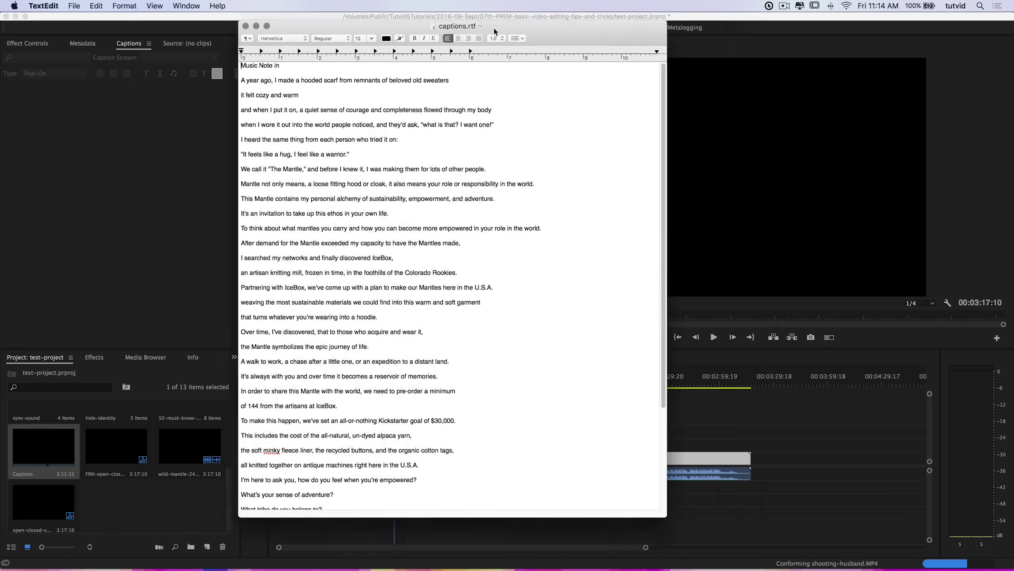
- Scroll through the captions.rtf transcript, move its window to the left edge, and return to Premiere
left_click_drag(493, 26, 363, 43)
scroll(246, 191, "down", 5)
scroll(246, 191, "up", 5)
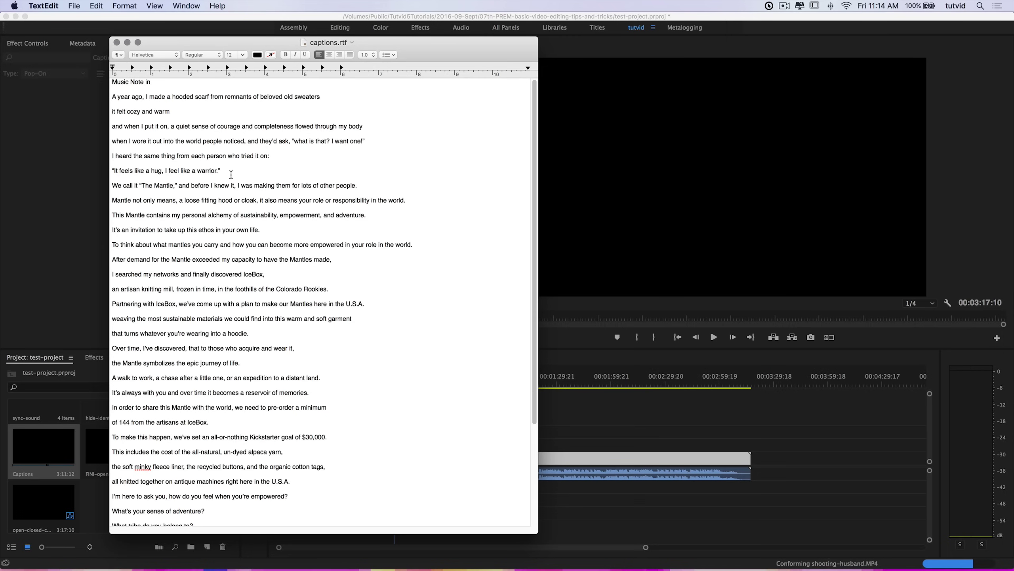
scroll(236, 199, "down", 5)
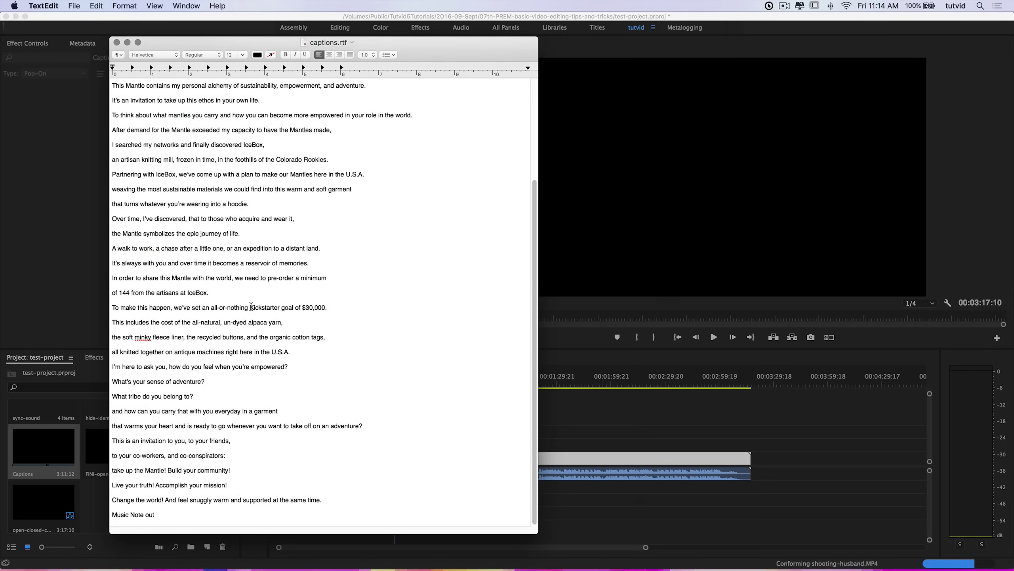
scroll(251, 306, "up", 5)
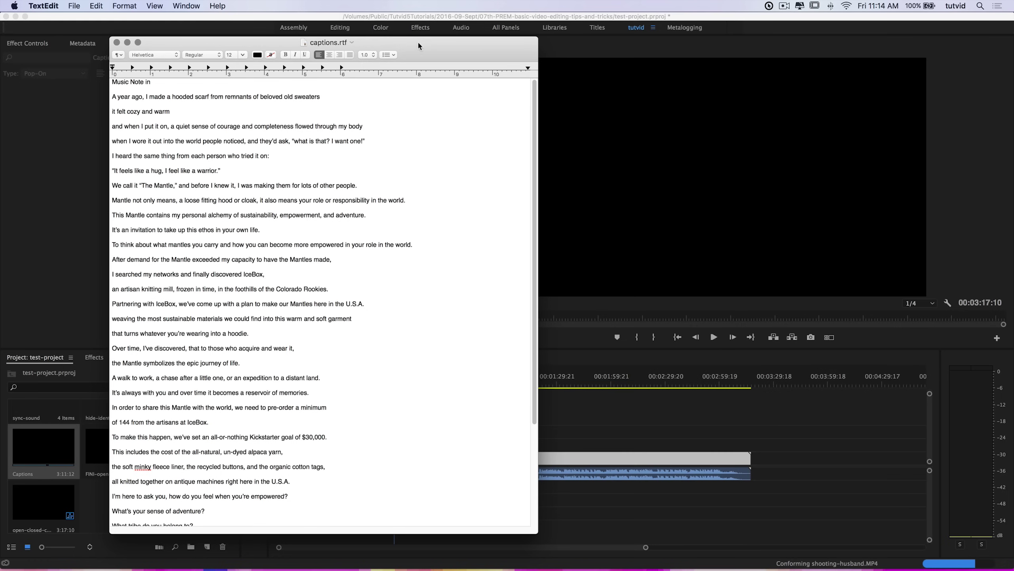
left_click_drag(418, 46, 325, 38)
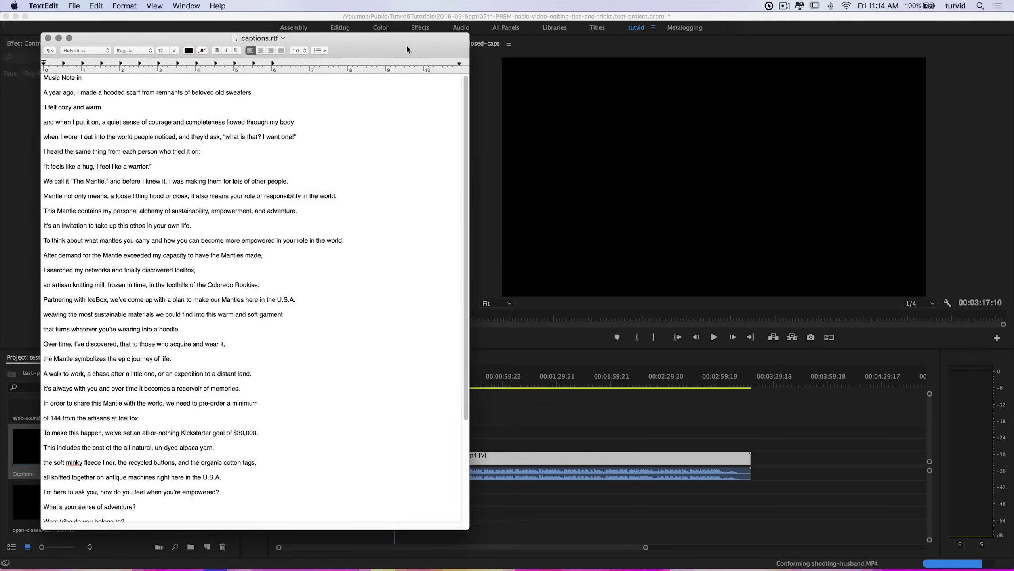
left_click(531, 360)
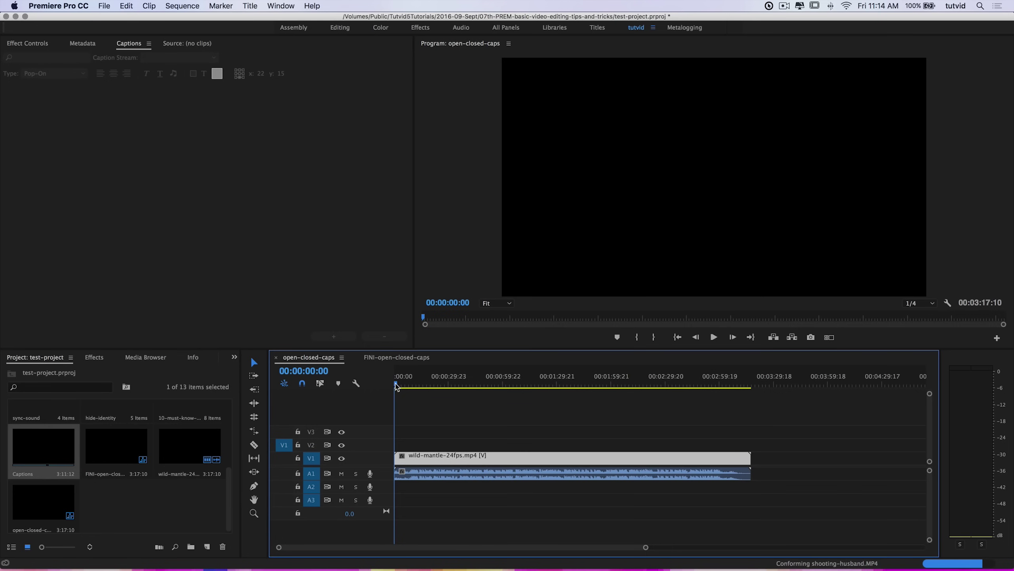
- Play open-closed-caps from the start and add markers where the first two captions begin
left_click(405, 384)
key("super+Tab")
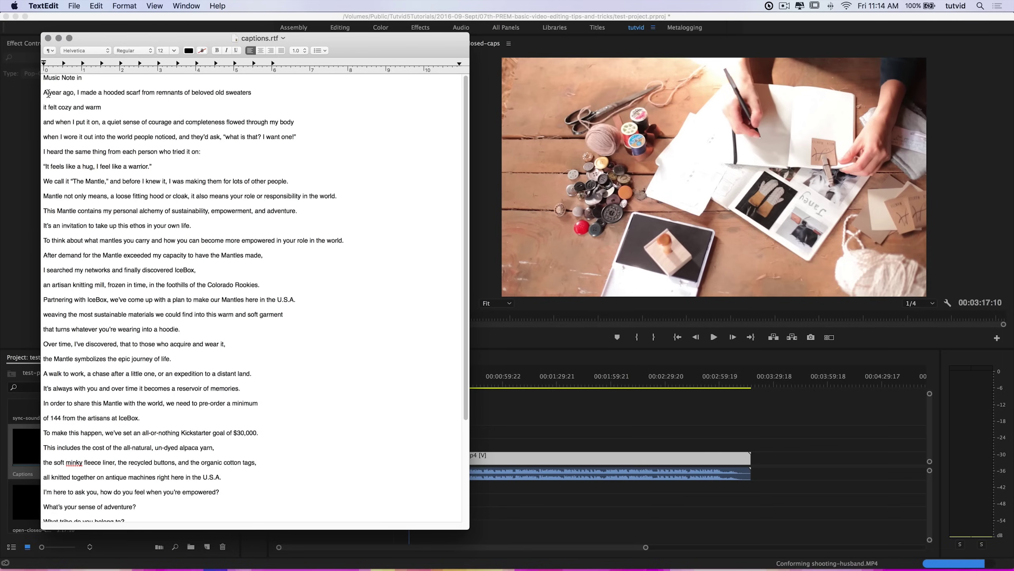
key("super+Tab")
left_click(418, 407)
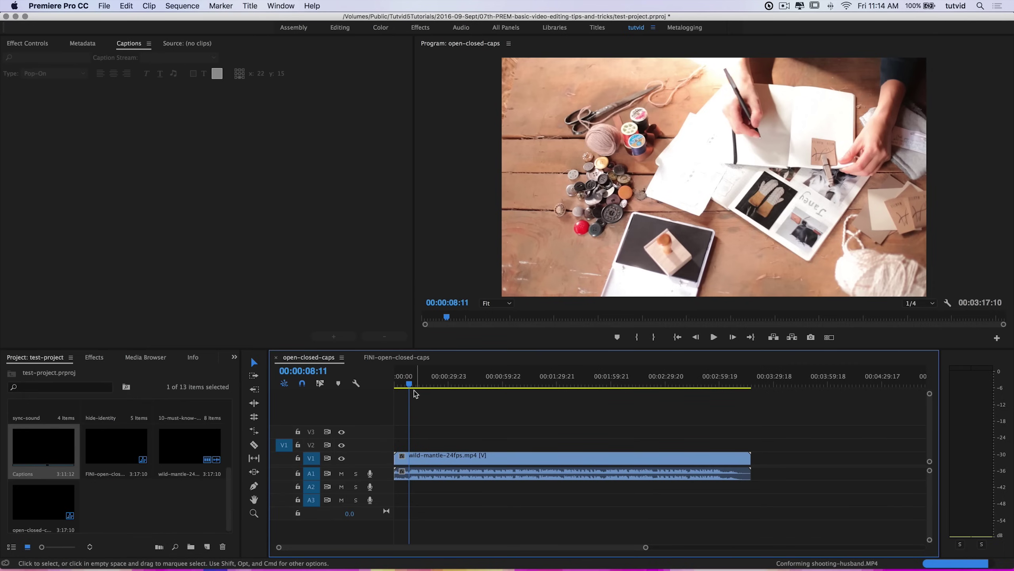
key("m")
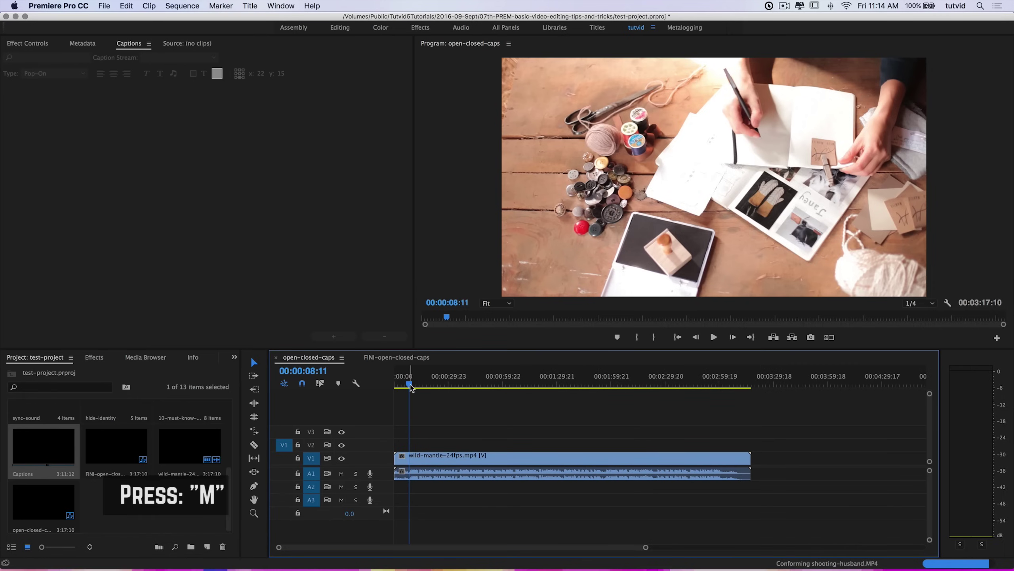
left_click_drag(410, 386, 407, 390)
key("space")
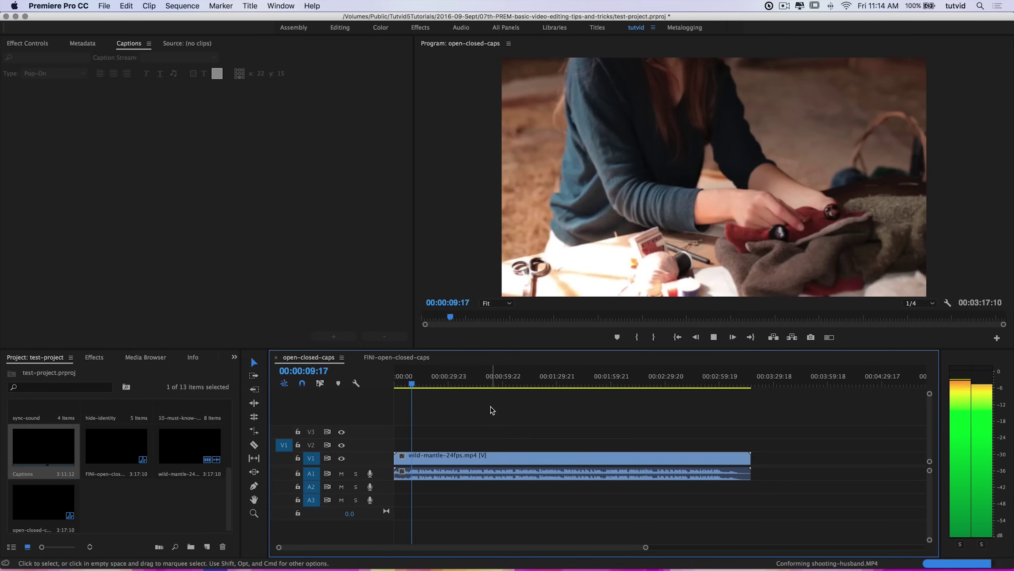
key("m")
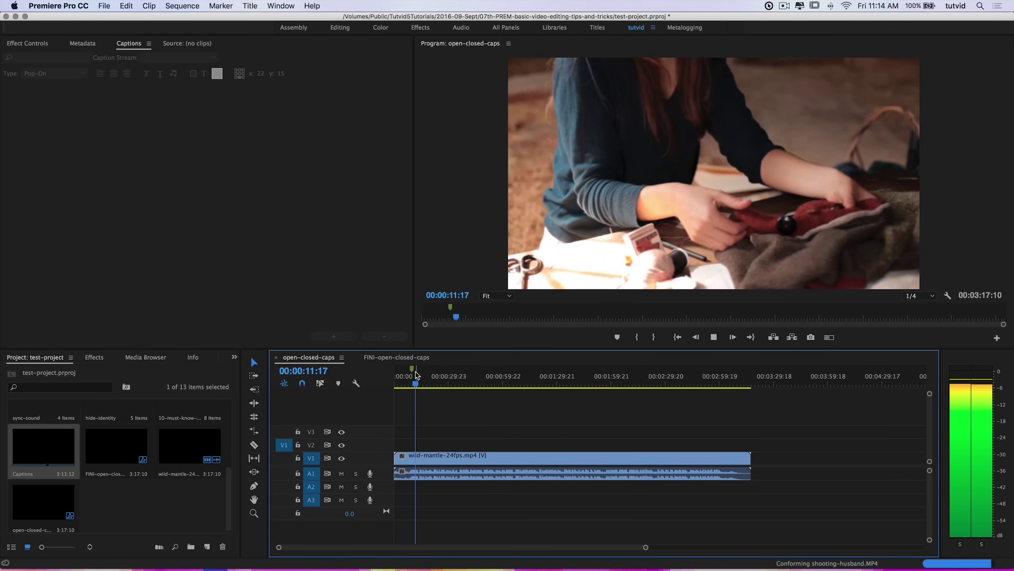
- Check the next transcript line, mark the following caption start, then switch to FINI-open-closed-caps
key("super+Tab")
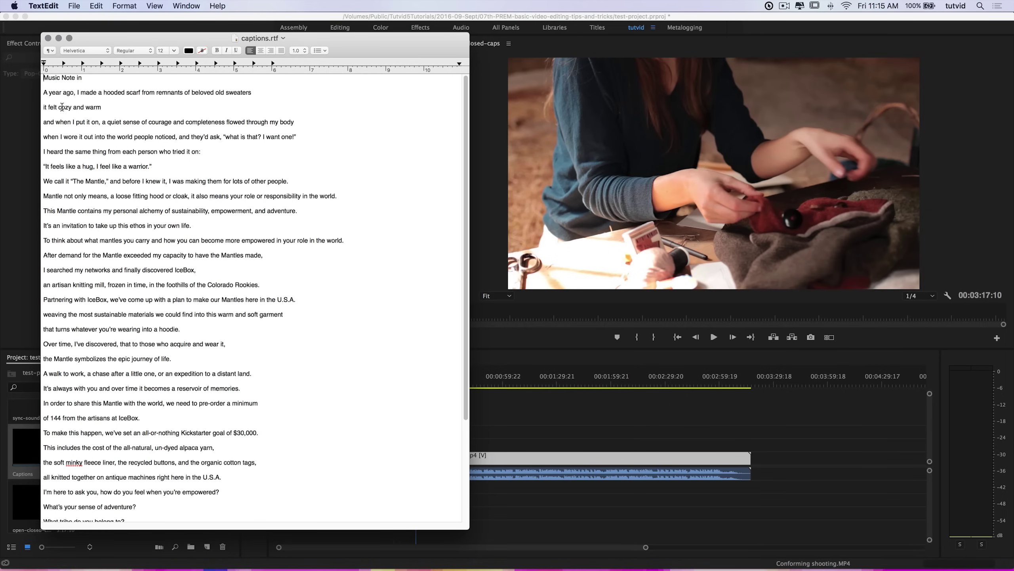
key("super+Tab")
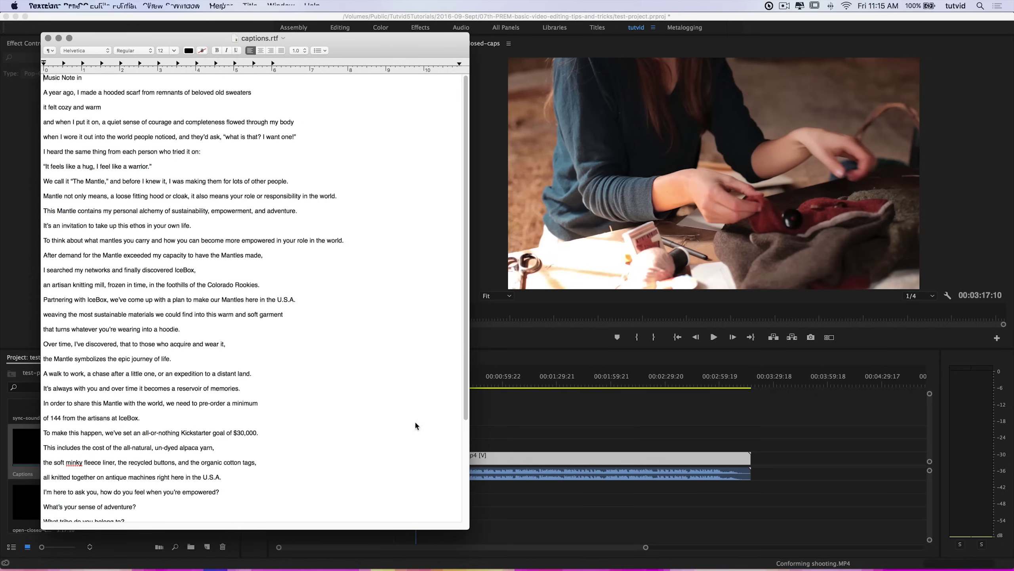
left_click(424, 415)
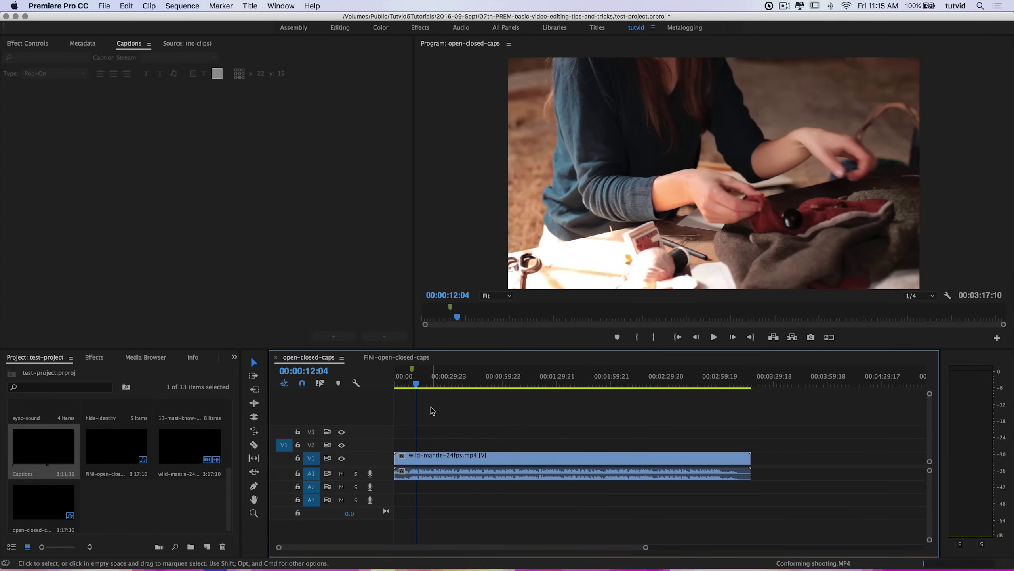
key("space")
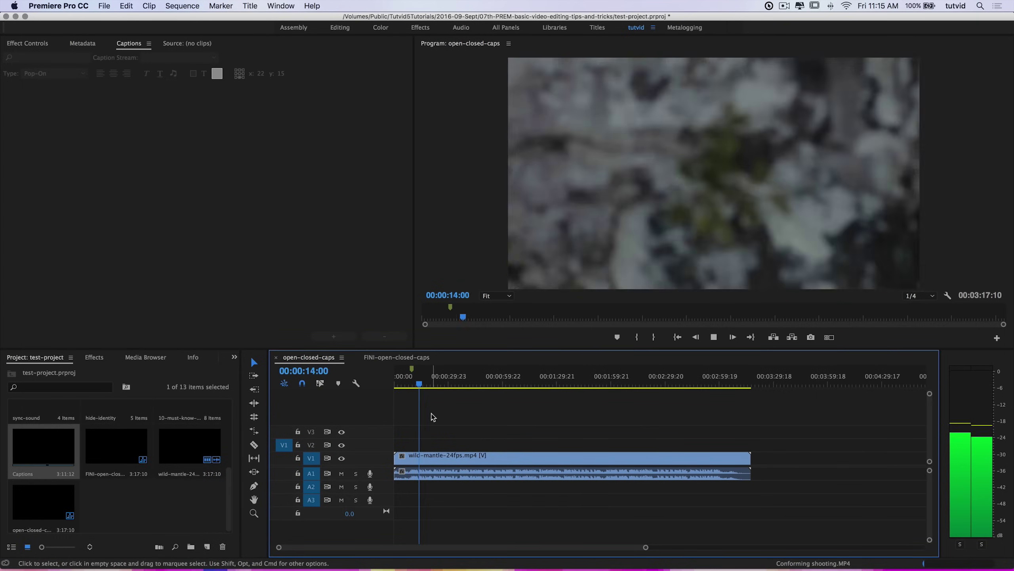
key("m")
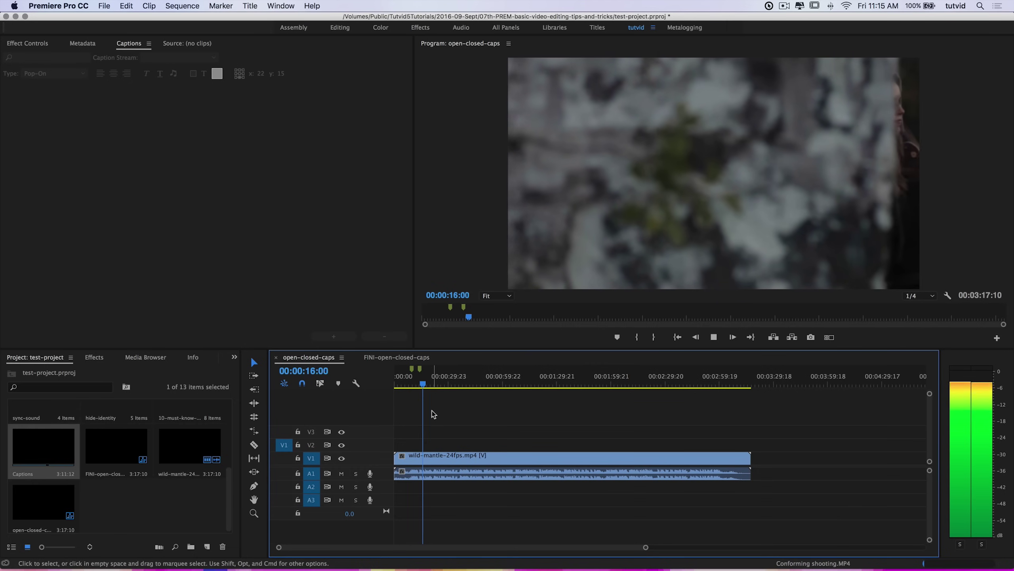
key("space")
key("super+Tab")
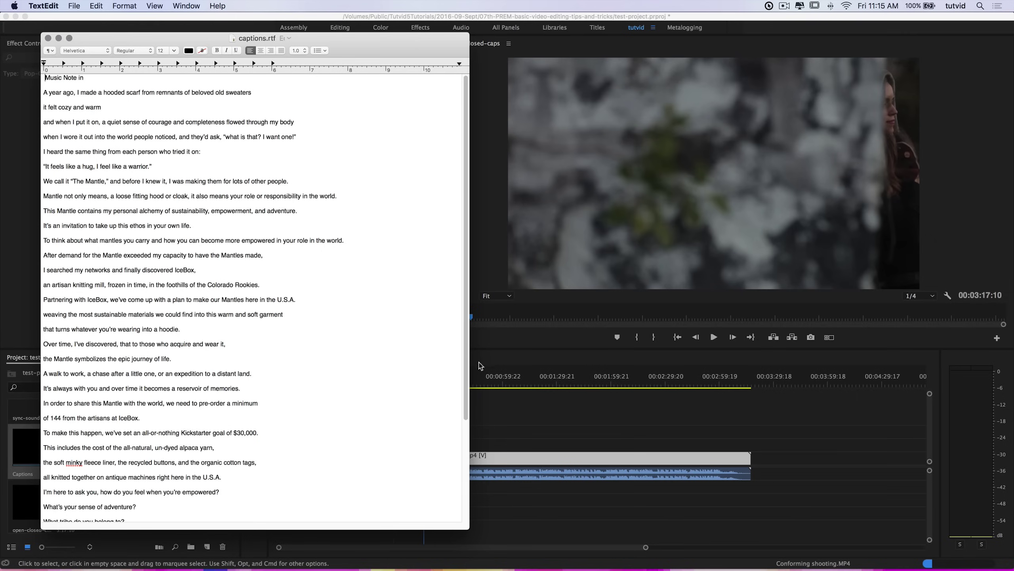
left_click(499, 402)
left_click(422, 380)
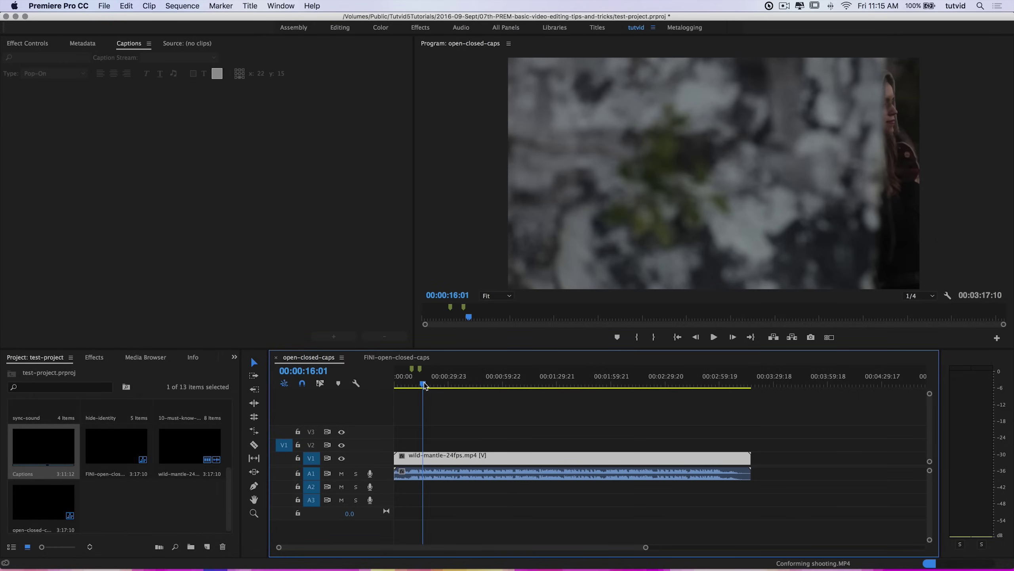
left_click(409, 357)
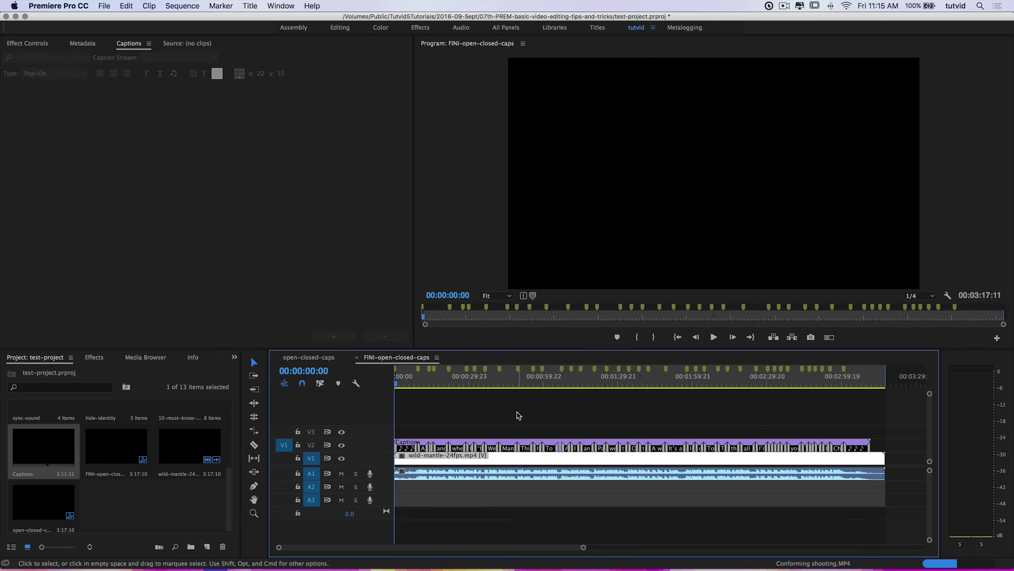
- Delete the captions clip from the FINI-open-closed-caps timeline
left_click(446, 414)
left_click_drag(420, 414, 486, 447)
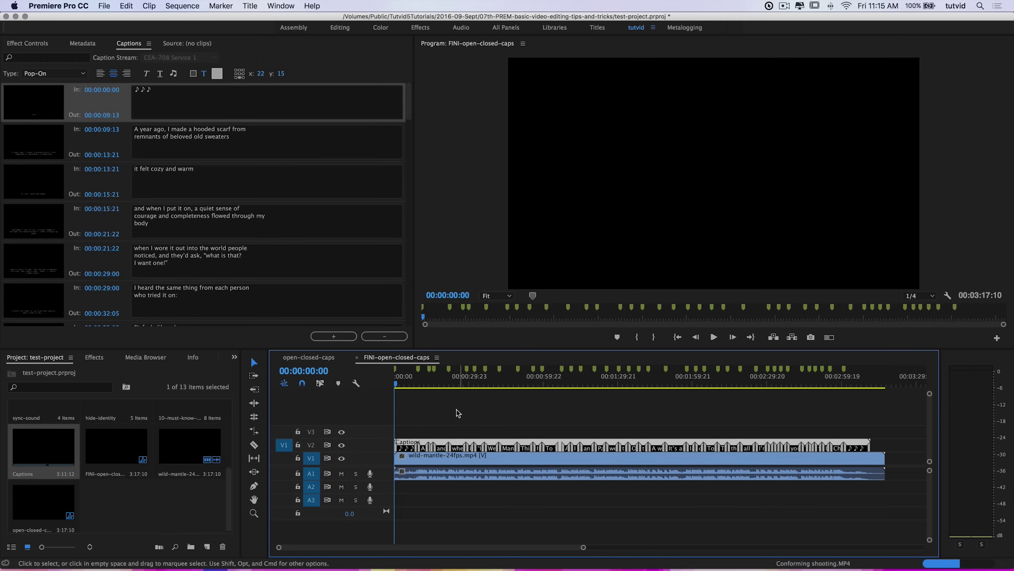
key("Delete")
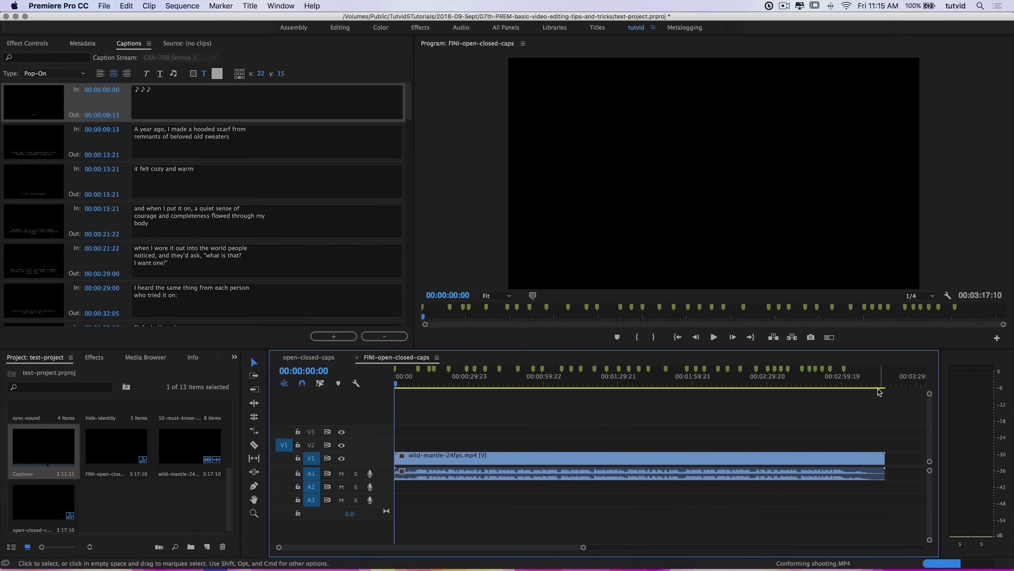
- Delete the Captions item from the Project panel and glance at the transcript
left_click(60, 448)
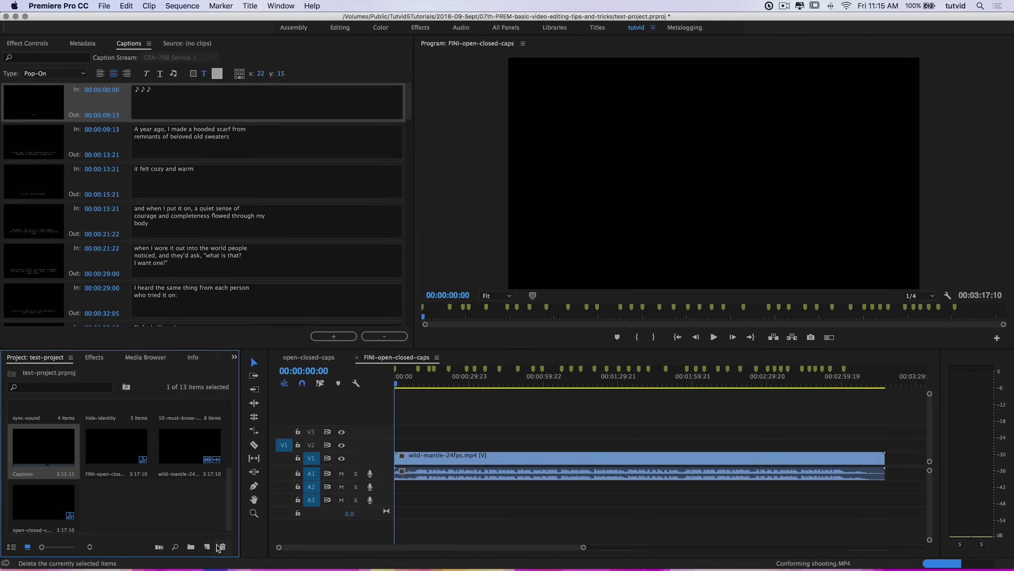
key("Delete")
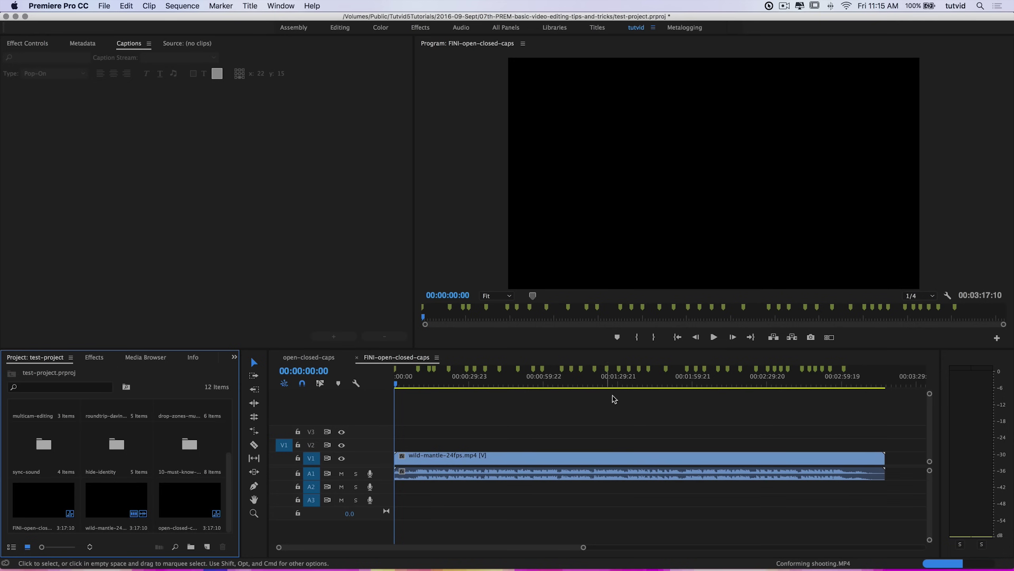
key("super+Tab")
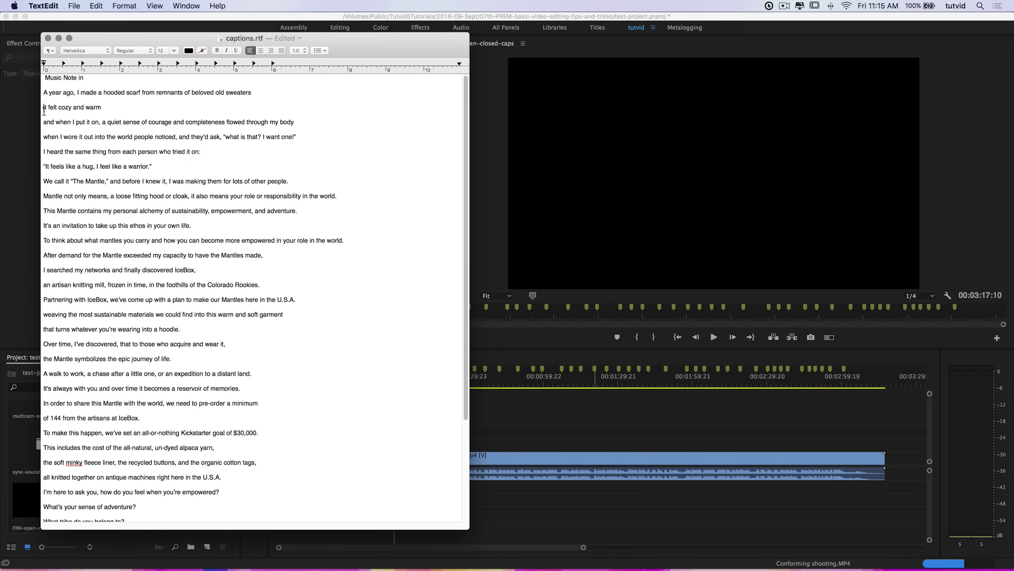
key("super+Tab")
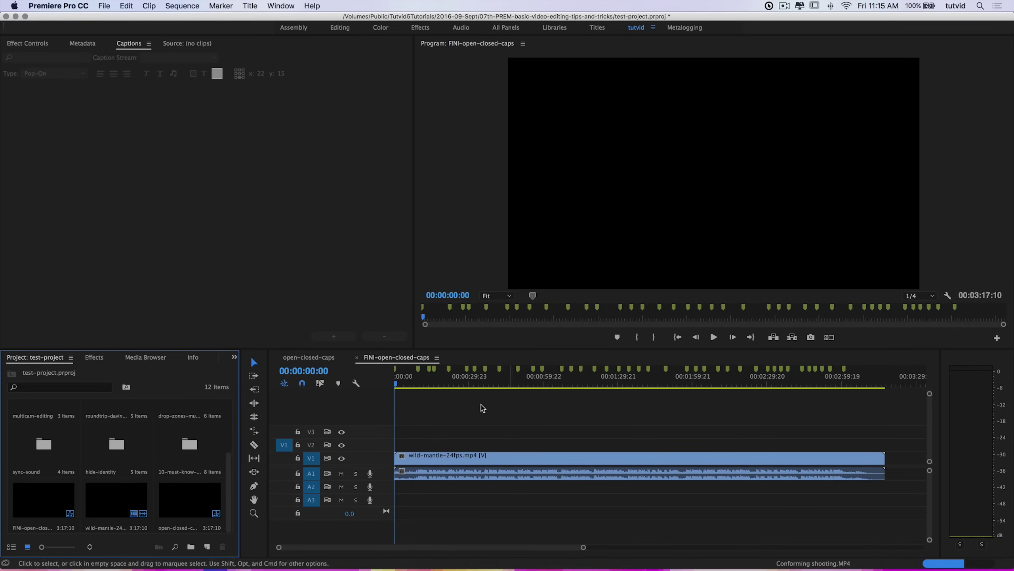
left_click(398, 391)
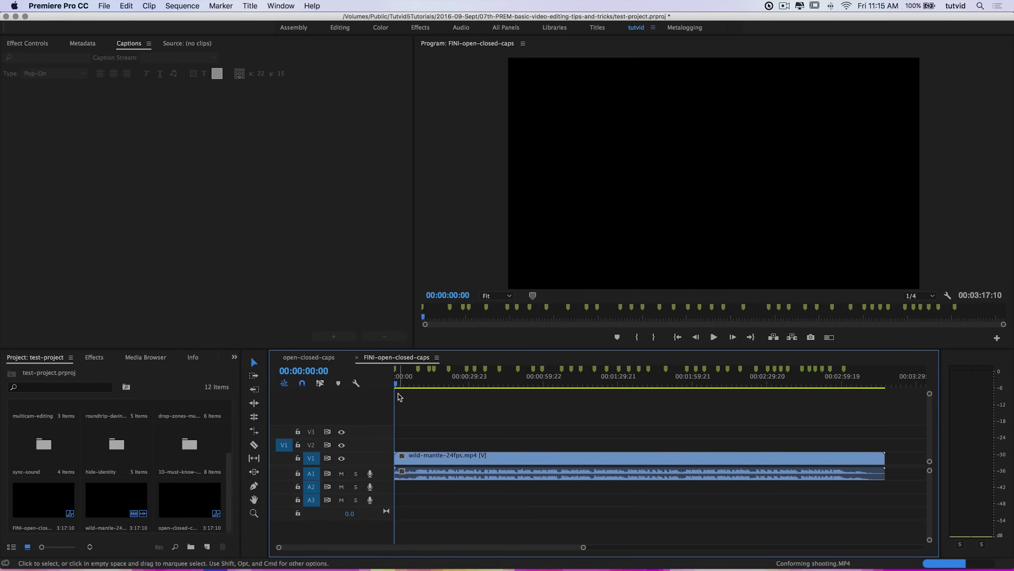
key("shift+m")
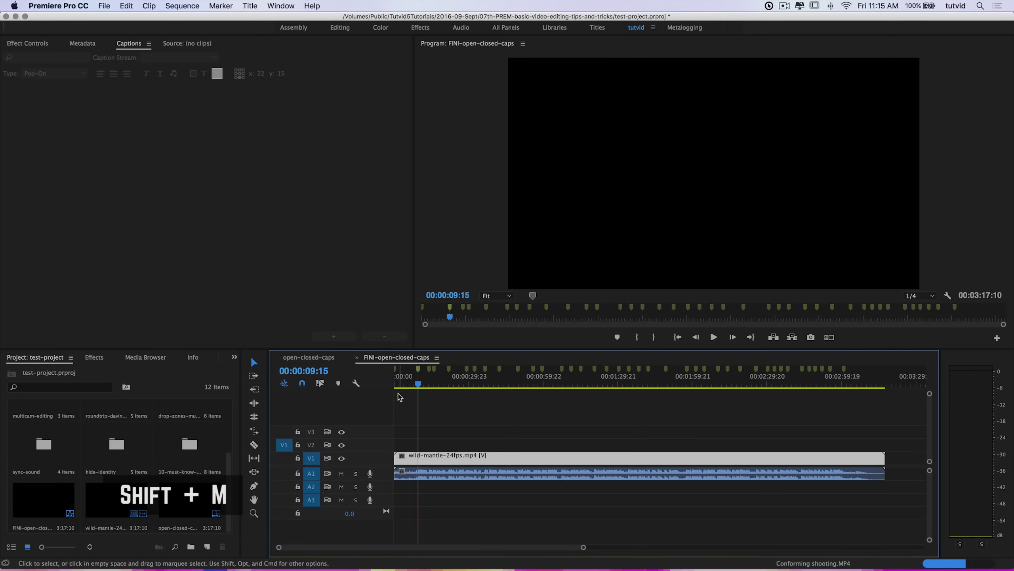
key("shift+m")
key("shift+m")
key("shift+m")
key("shift+m")
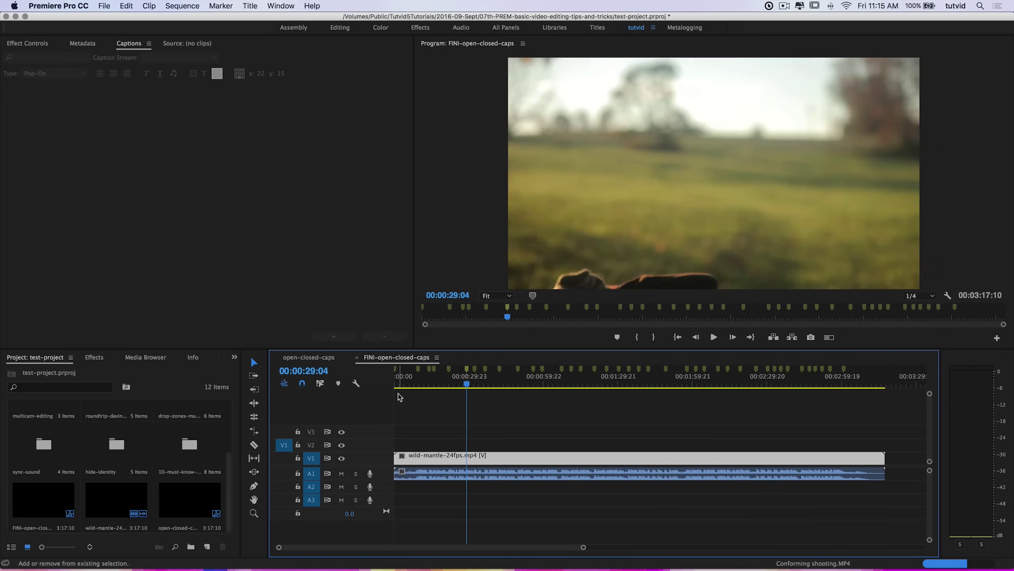
key("shift+m")
key("shift+m")
key("shift+m")
key("shift+m")
key("shift+m")
key("shift+m")
key("shift+m")
key("shift+m")
key("shift+m")
key("shift+m")
key("shift+m")
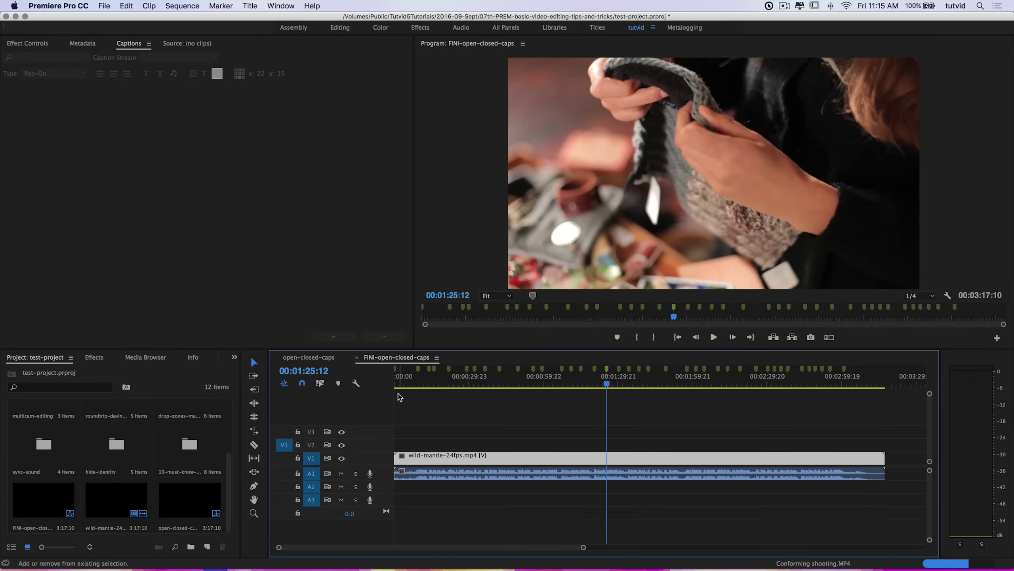
key("Home")
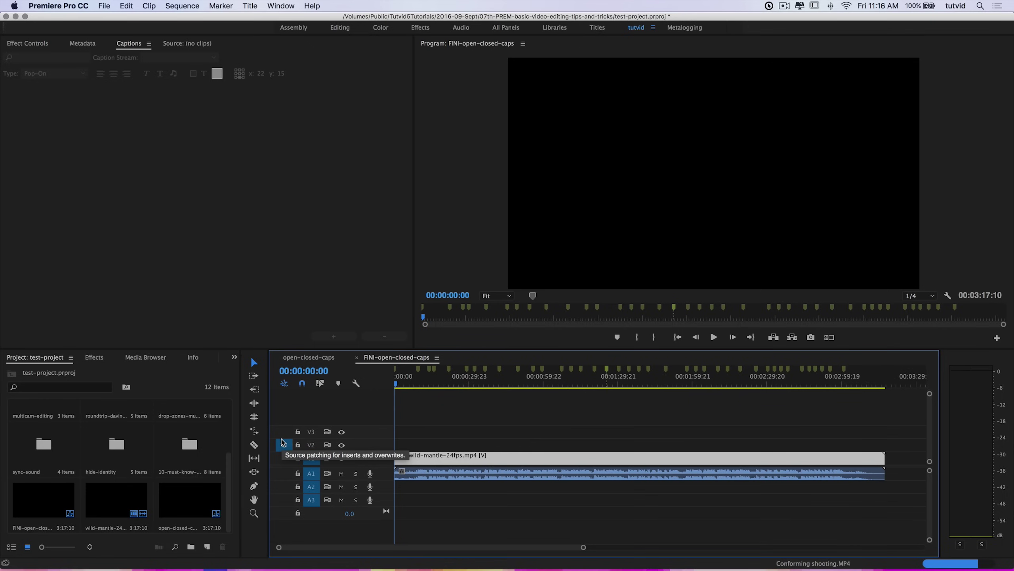
- Create a new 1920x1080 Captions item using the CEA-708 standard and Service 1 stream
left_click(207, 546)
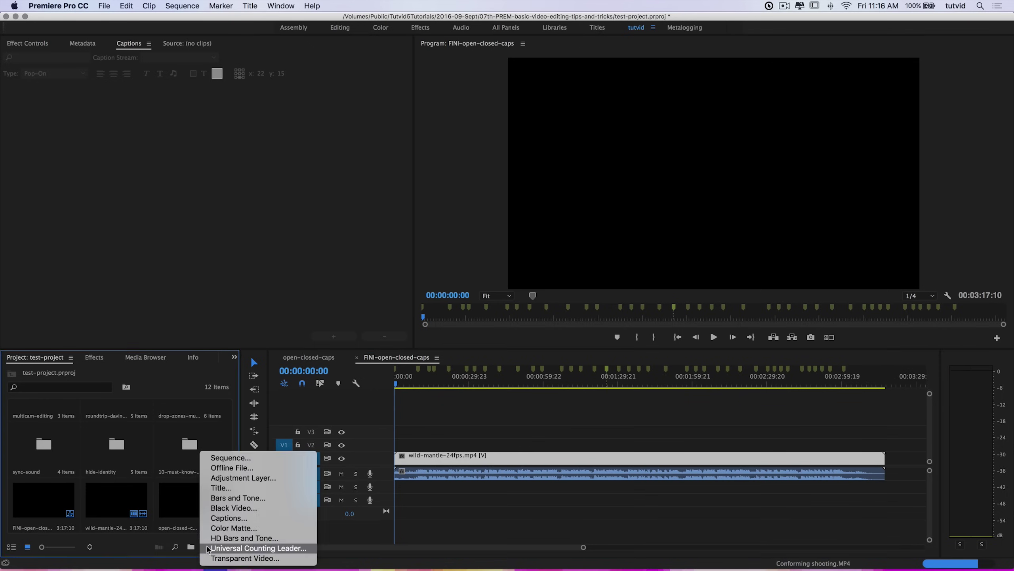
left_click(231, 518)
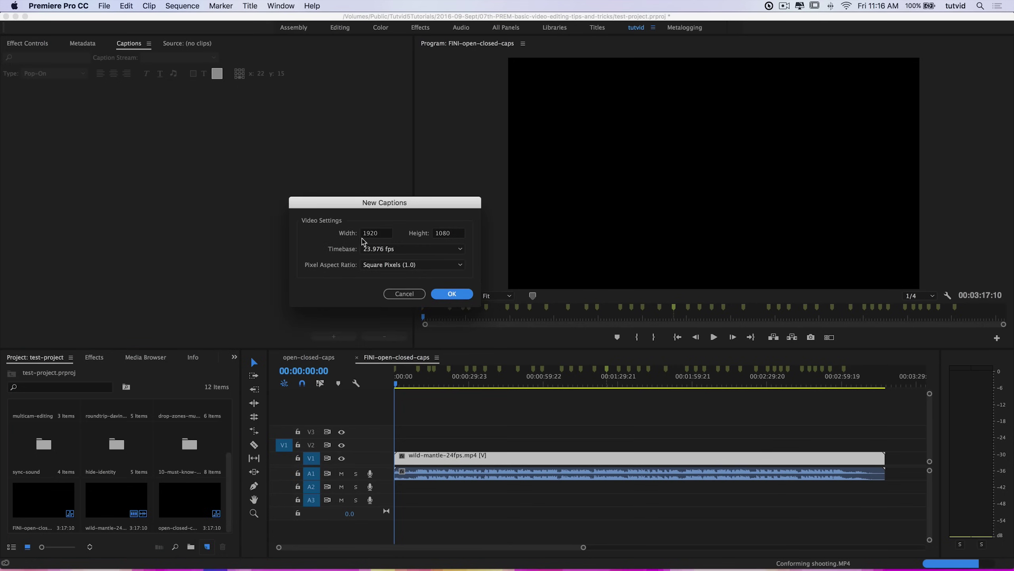
left_click(454, 295)
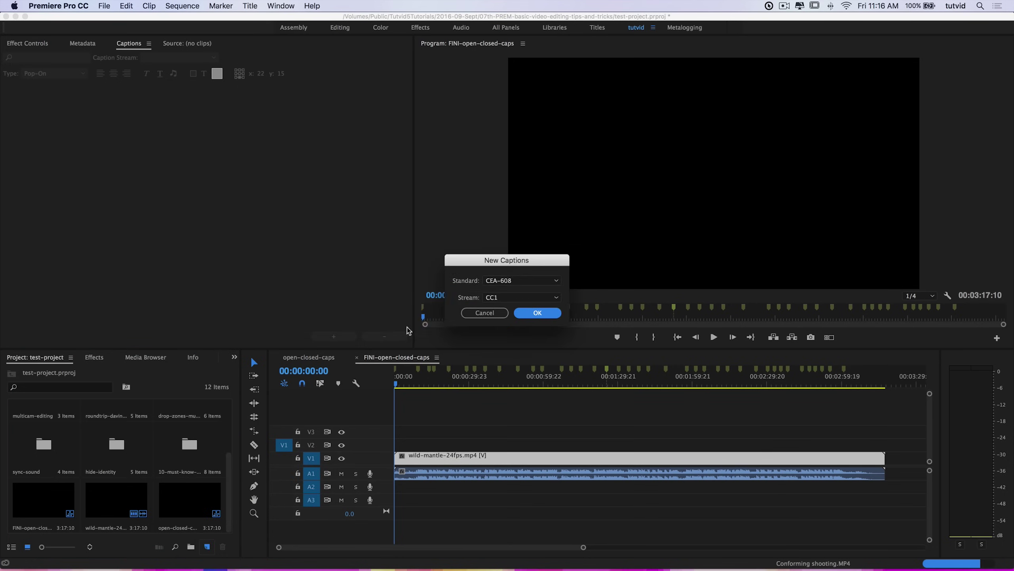
left_click(355, 250)
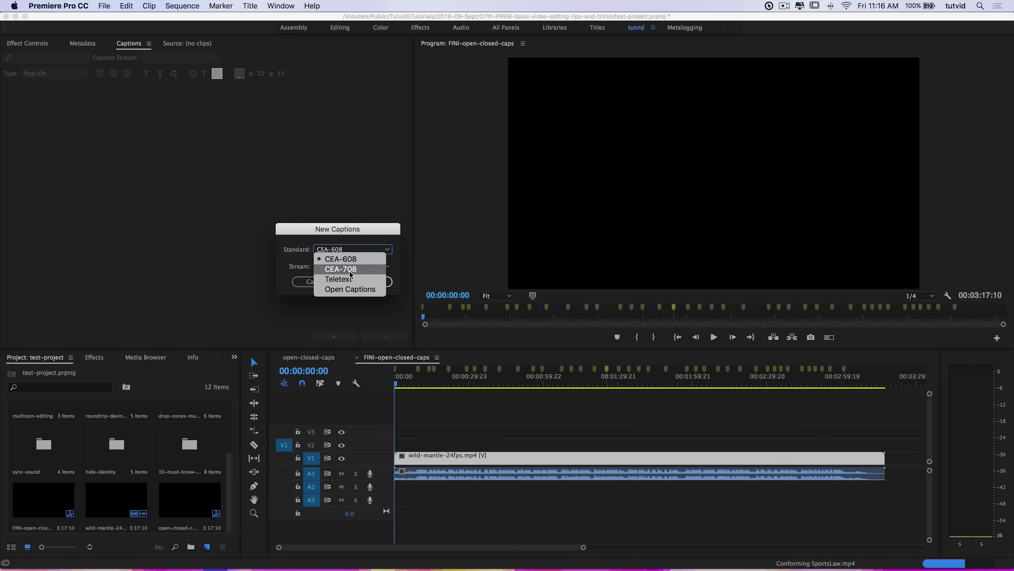
left_click(342, 269)
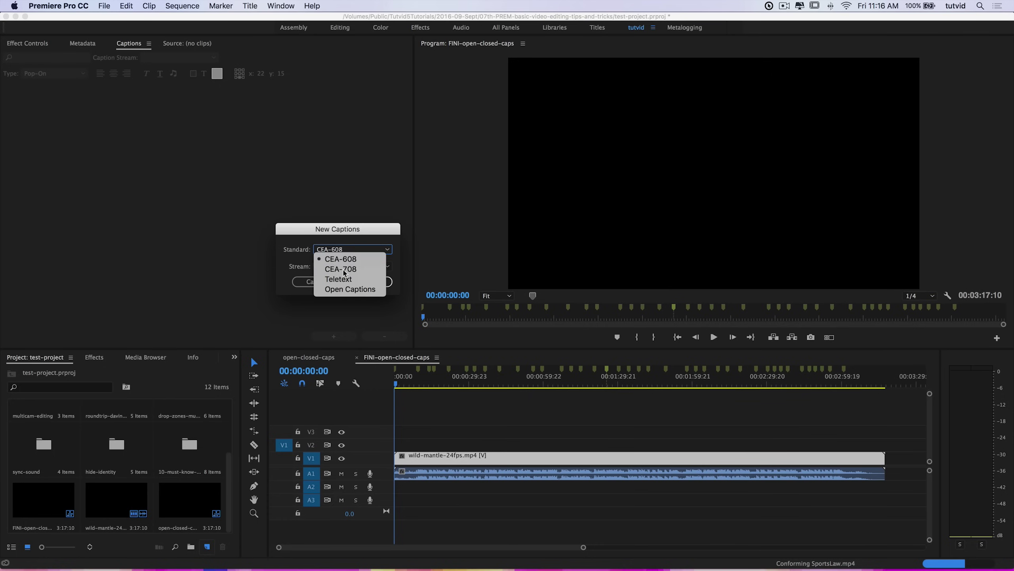
left_click(329, 267)
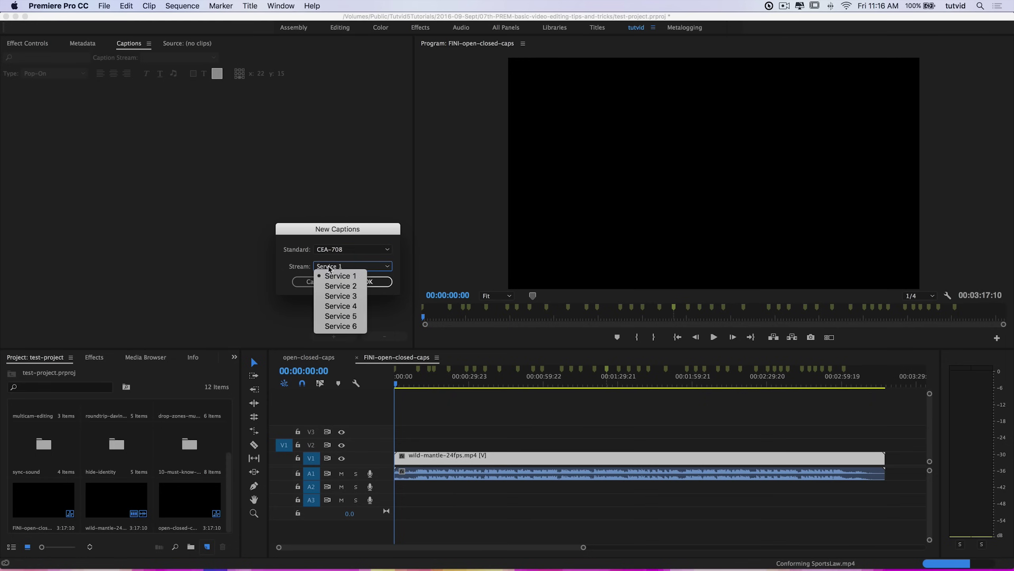
left_click(347, 276)
left_click(379, 282)
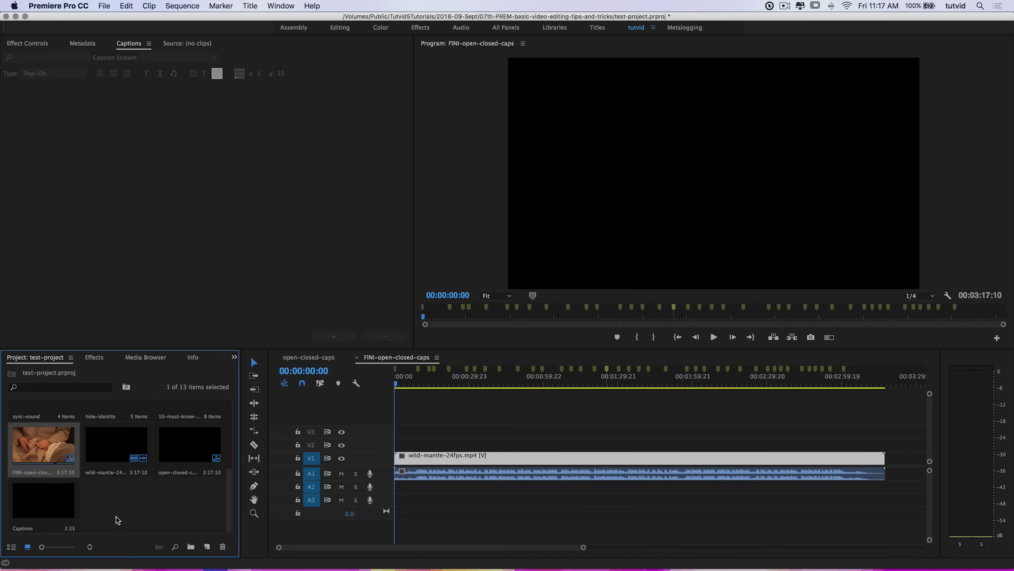
- Load the new Captions item into the Captions panel and drag it onto V2 at the sequence start
double_click(44, 505)
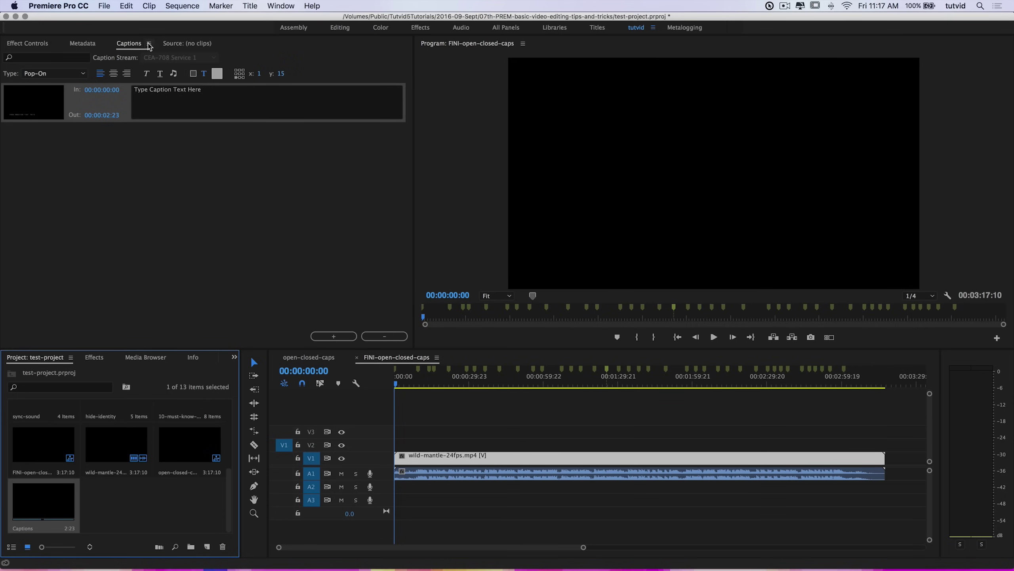
left_click(280, 8)
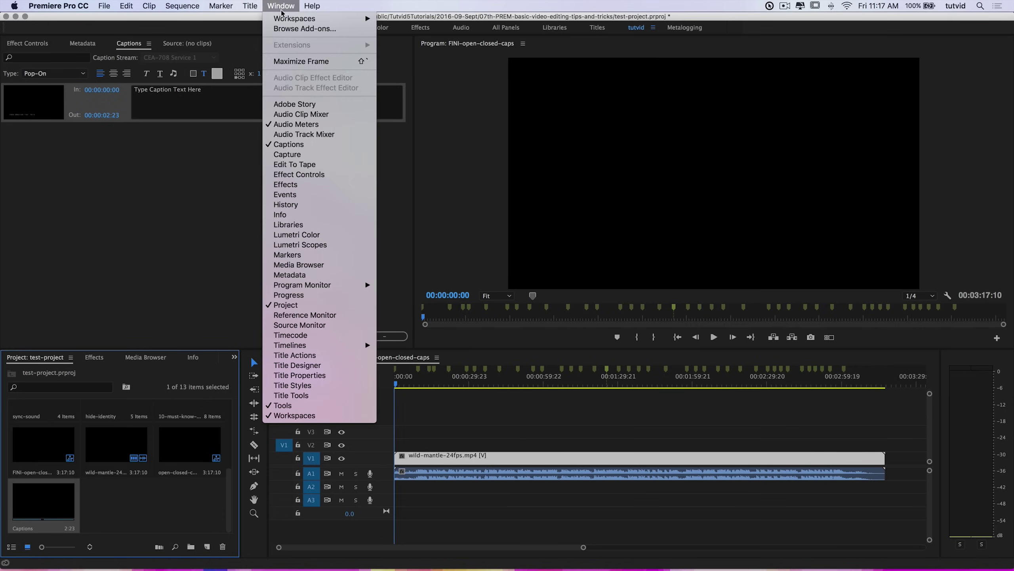
left_click(133, 190)
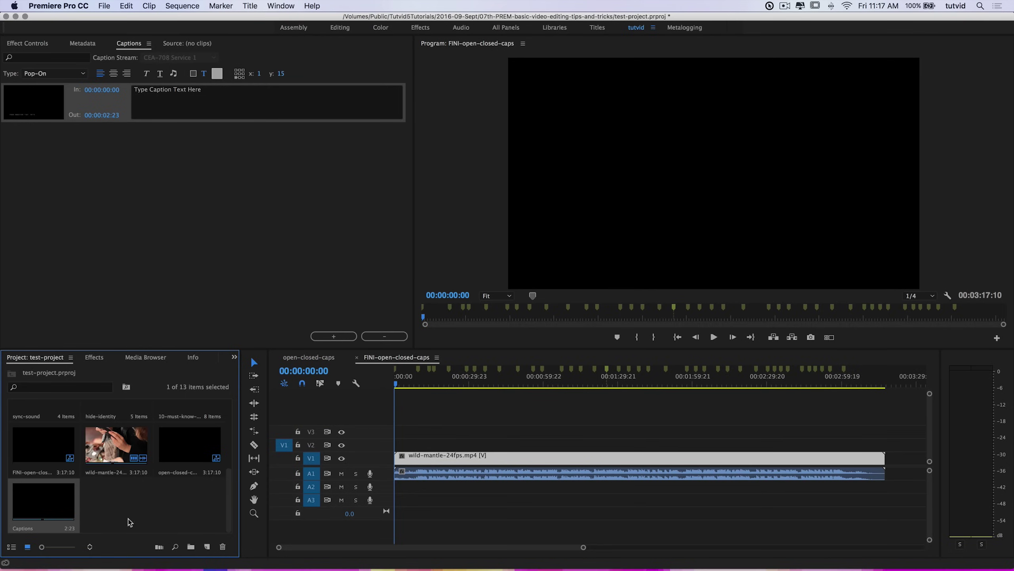
left_click_drag(43, 502, 395, 445)
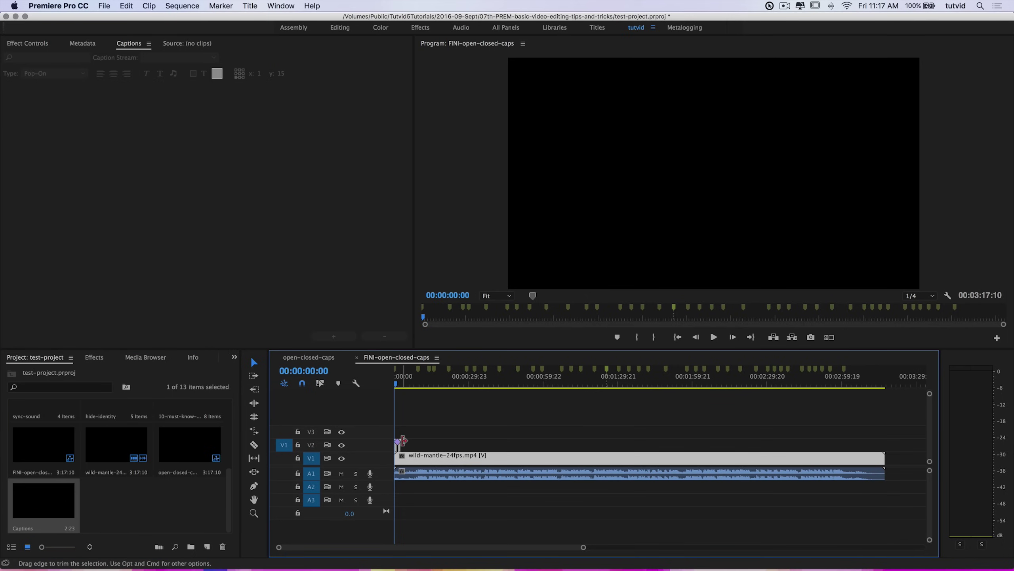
- Lengthen the Captions clip on V2 to the end of the wild-mantle-24fps.mp4 video
key("=")
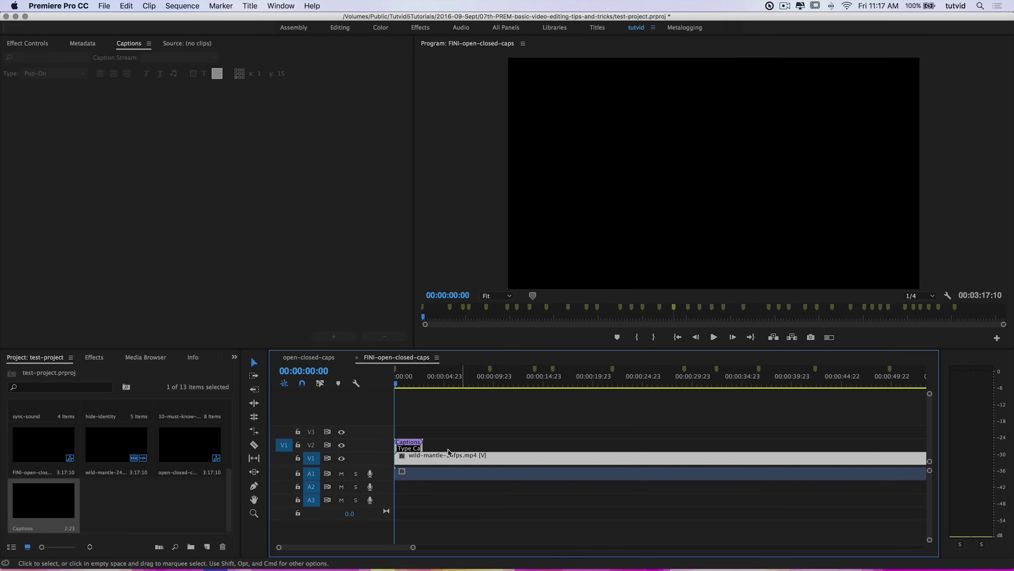
key("=")
left_click_drag(452, 444, 872, 441)
key("minus")
key("minus")
key("minus")
key("minus")
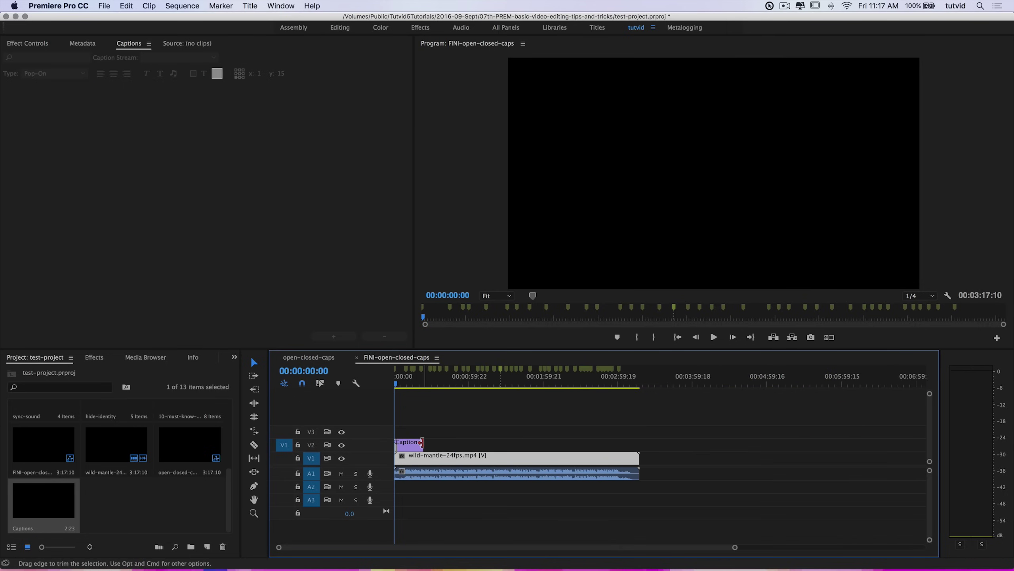
left_click_drag(422, 442, 639, 442)
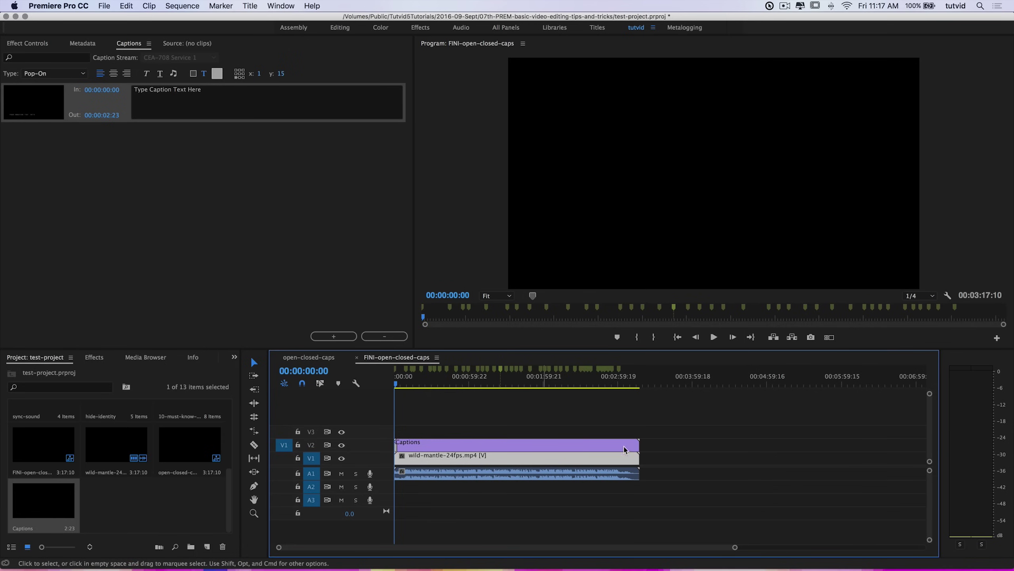
- Zoom into the opening seconds, select the Captions clip, and scrub to preview it
key("equal")
key("super+shift+a")
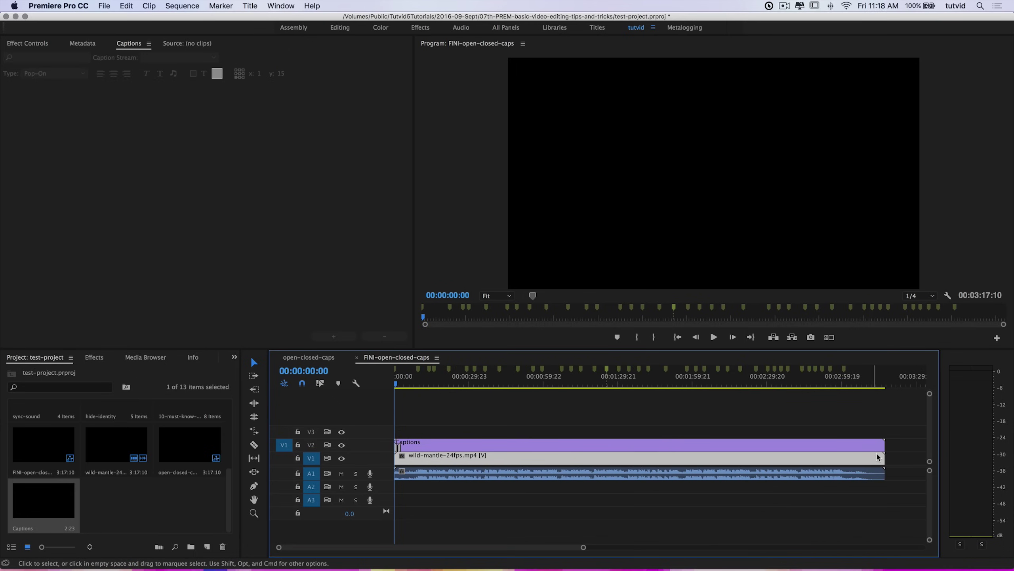
key("equal")
key("equal")
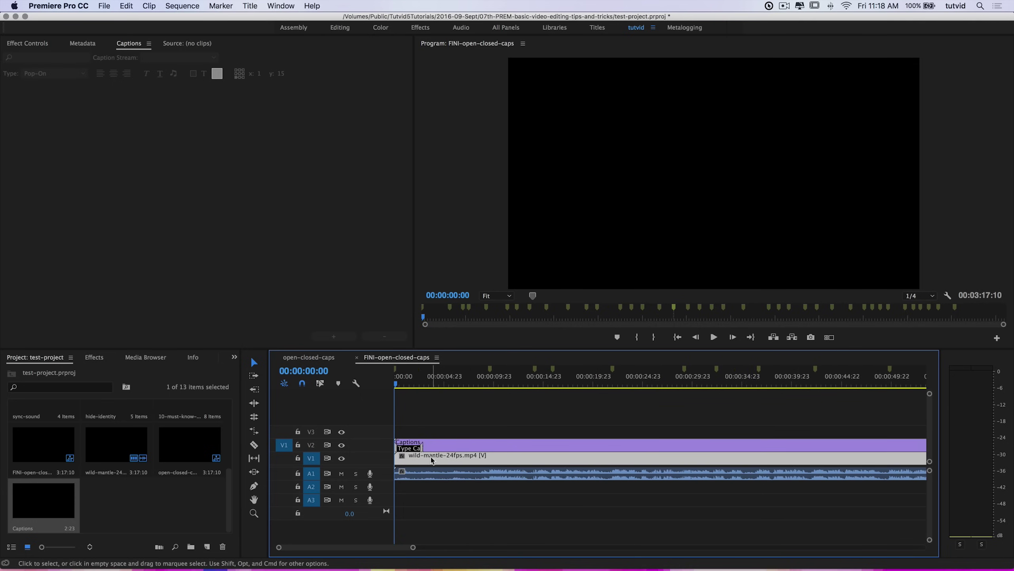
key("equal")
left_click(419, 446)
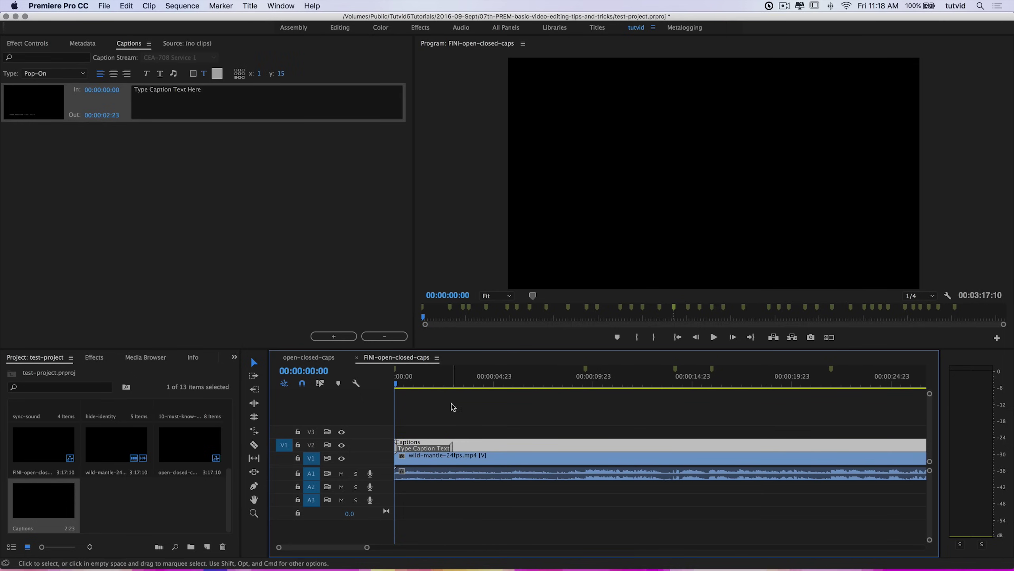
left_click_drag(408, 384, 428, 385)
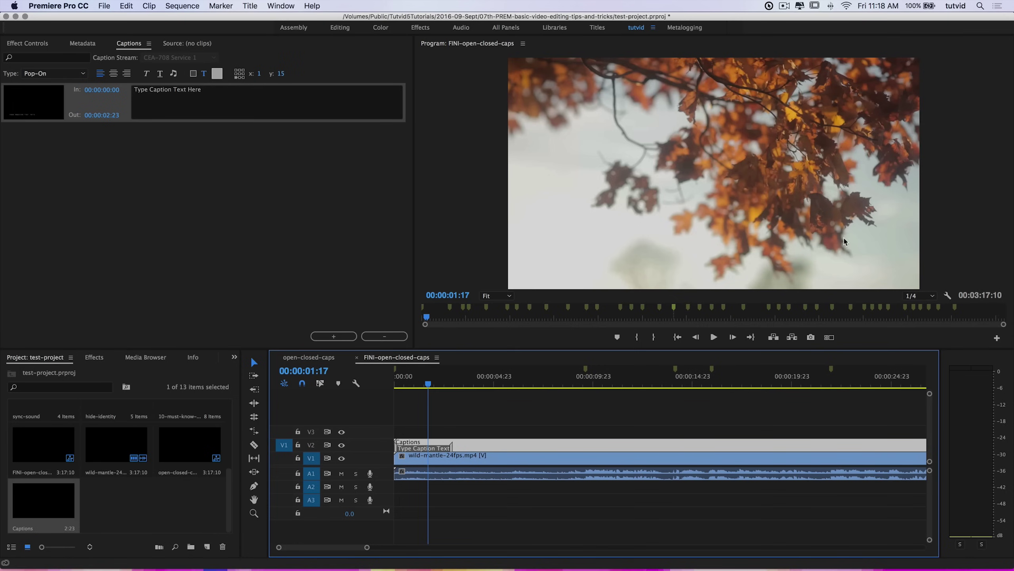
left_click(948, 295)
- Turn on closed caption display in the program monitor and scrub the opening to check
mouse_move(848, 416)
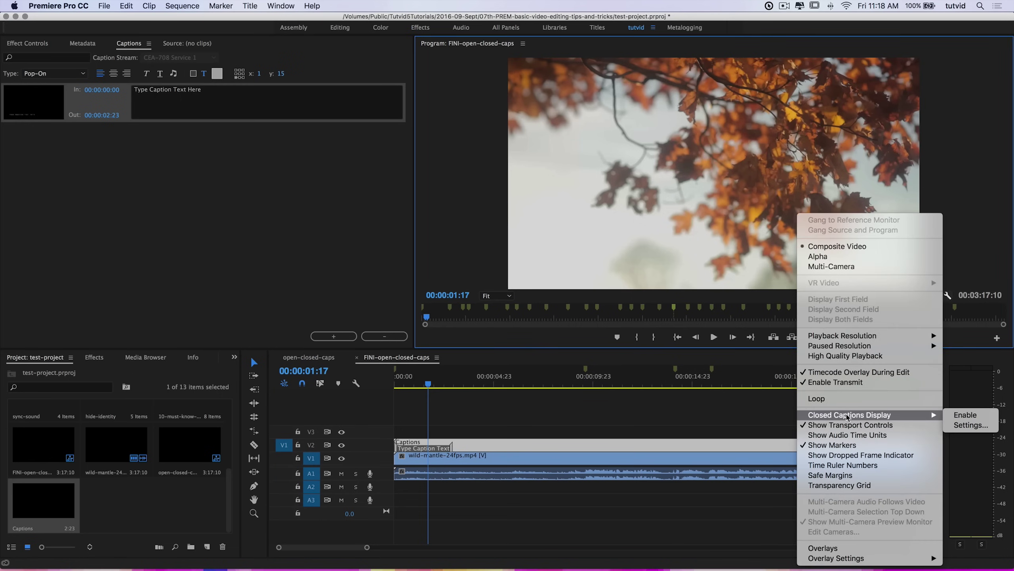
left_click(965, 415)
left_click(425, 385)
mouse_move(425, 386)
left_mouse_down()
mouse_move(444, 388)
mouse_move(426, 392)
left_mouse_up()
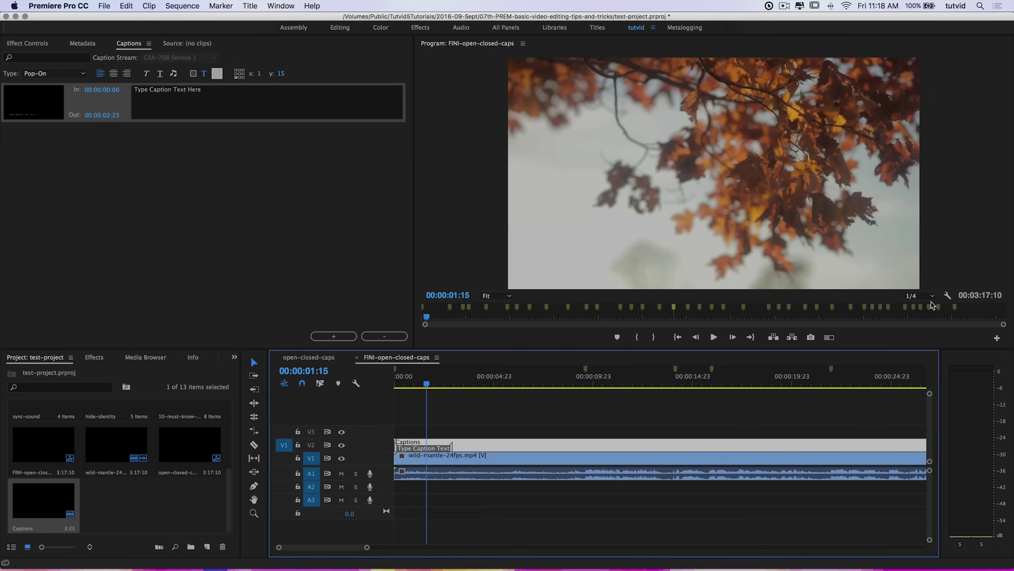
- Set the Closed Captions Display Settings to CEA-708 standard with the Service 1 stream
left_click(947, 295)
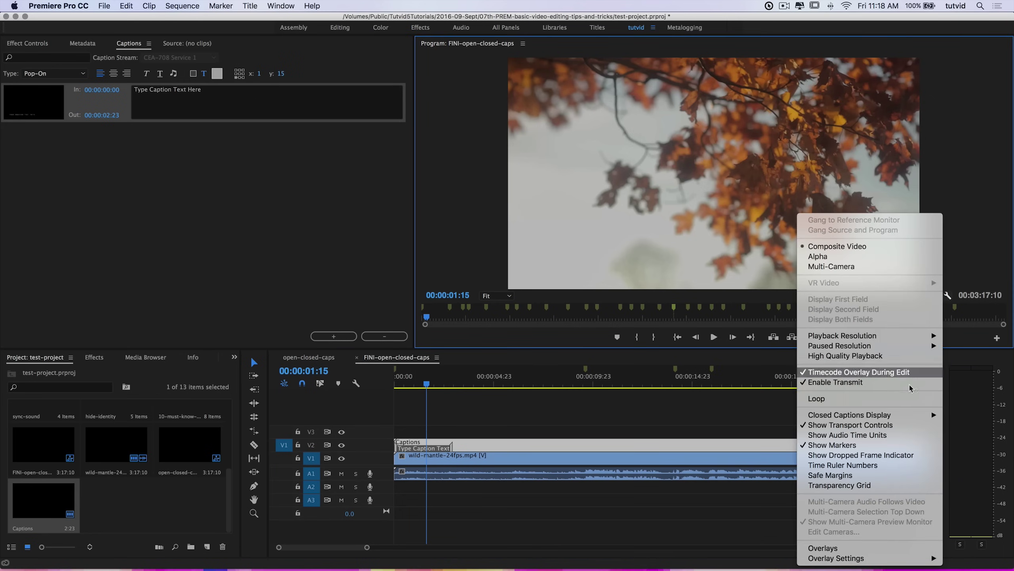
mouse_move(901, 419)
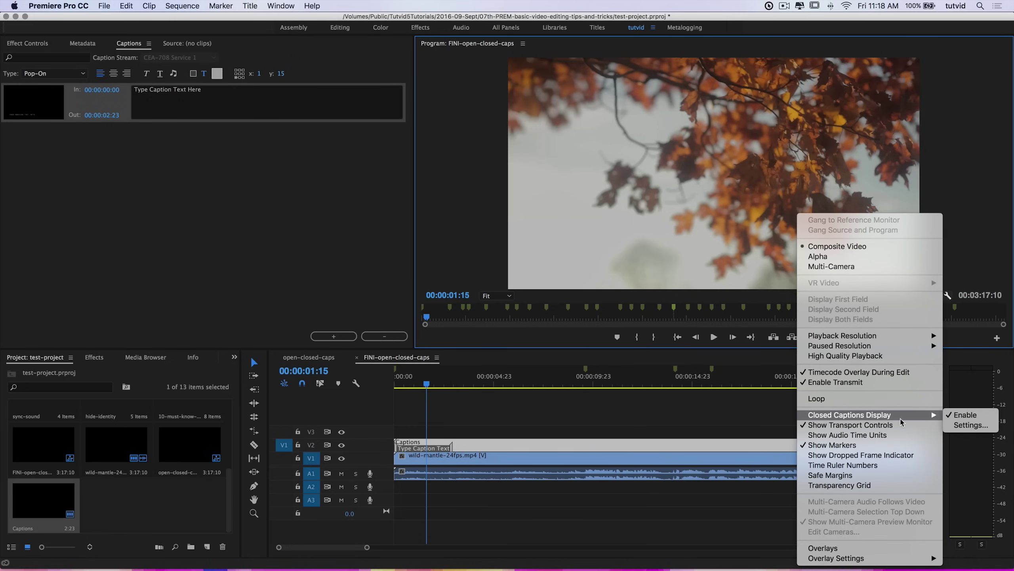
left_click(971, 427)
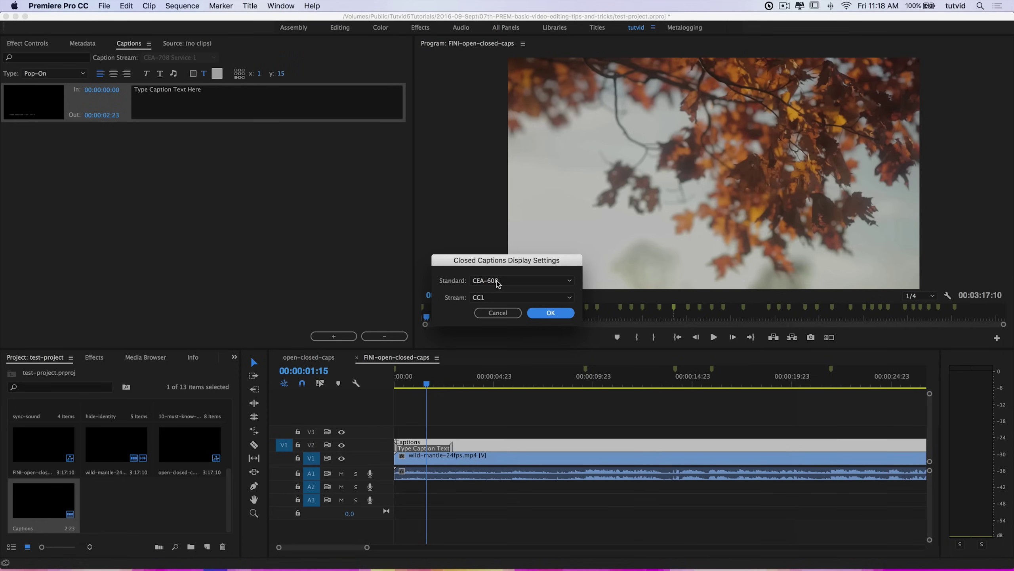
left_click(497, 281)
left_click(497, 300)
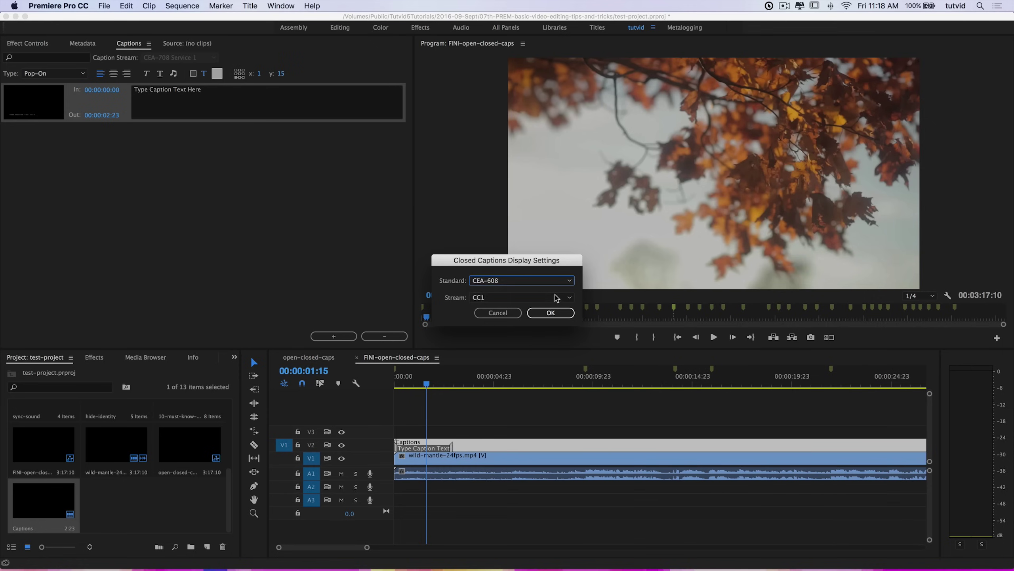
left_click(551, 297)
left_click(488, 306)
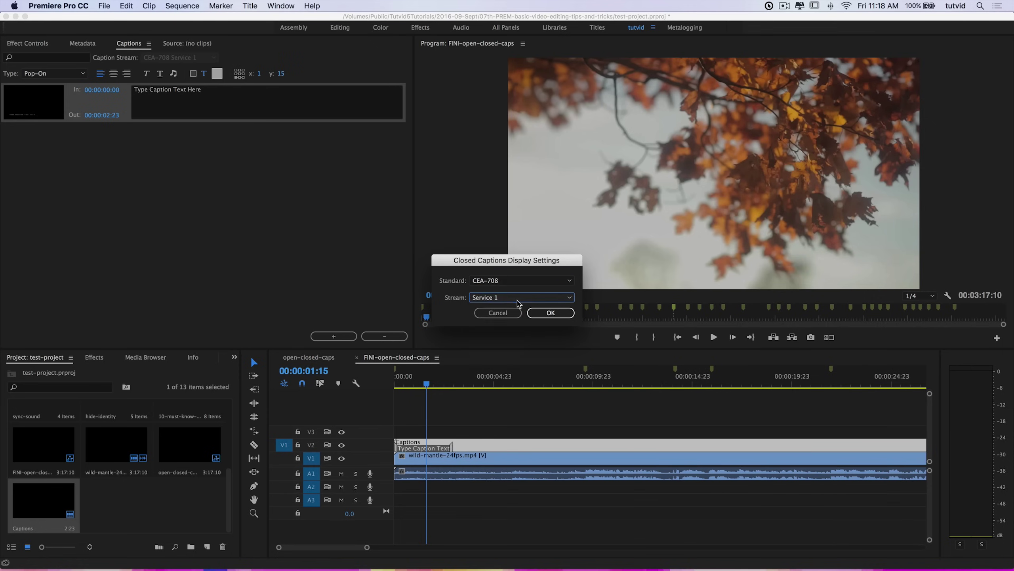
left_click(550, 312)
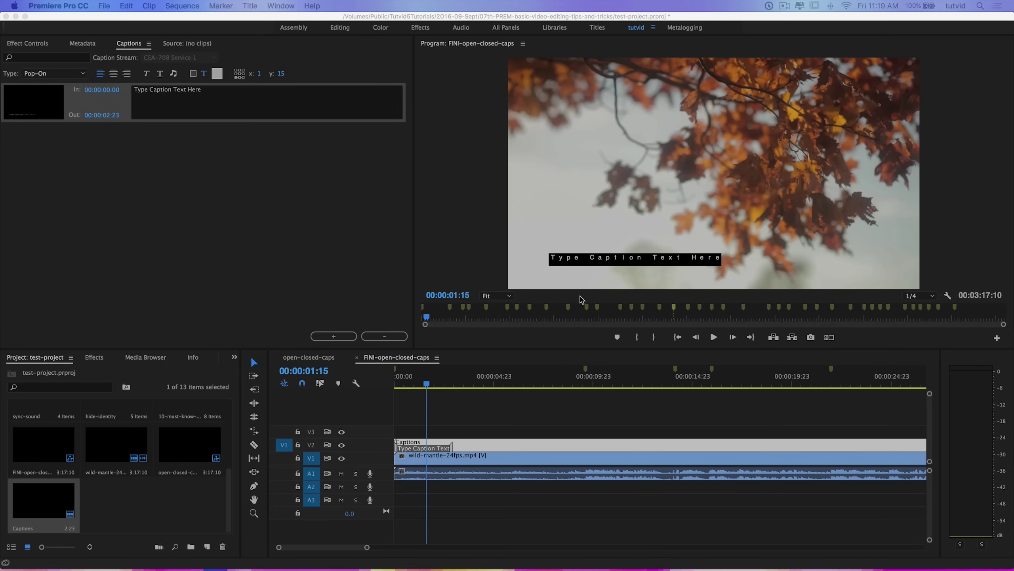
- Italicize the caption, toggle underline on and off, and try red text before reverting to White
left_click(615, 262)
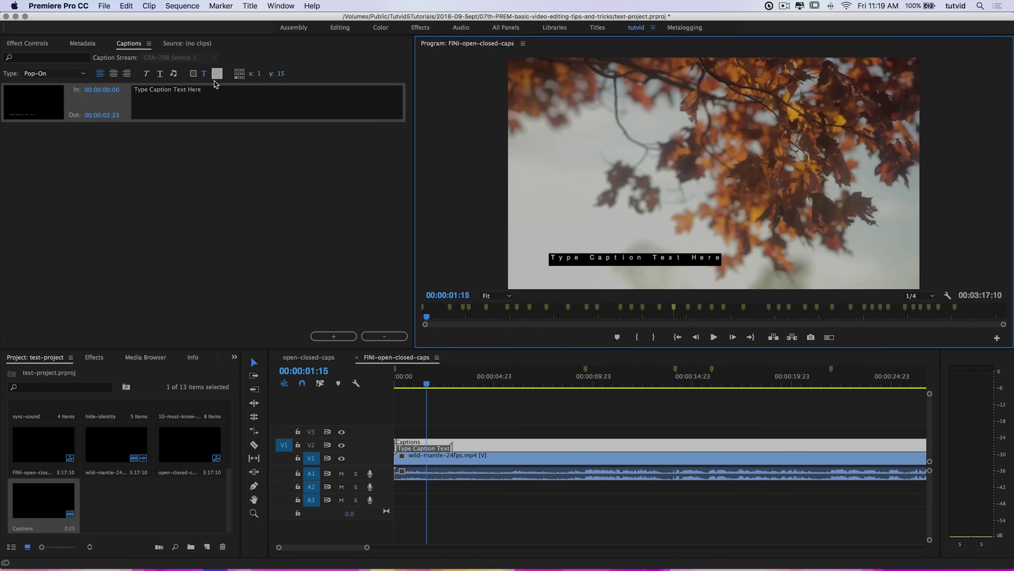
left_click(151, 75)
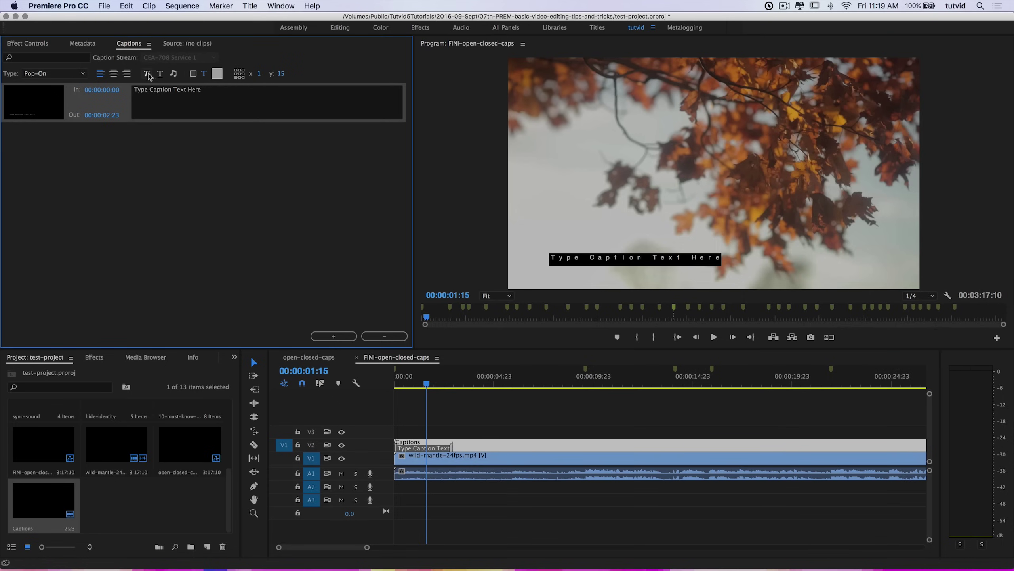
left_click(160, 74)
left_click(160, 76)
left_click(215, 76)
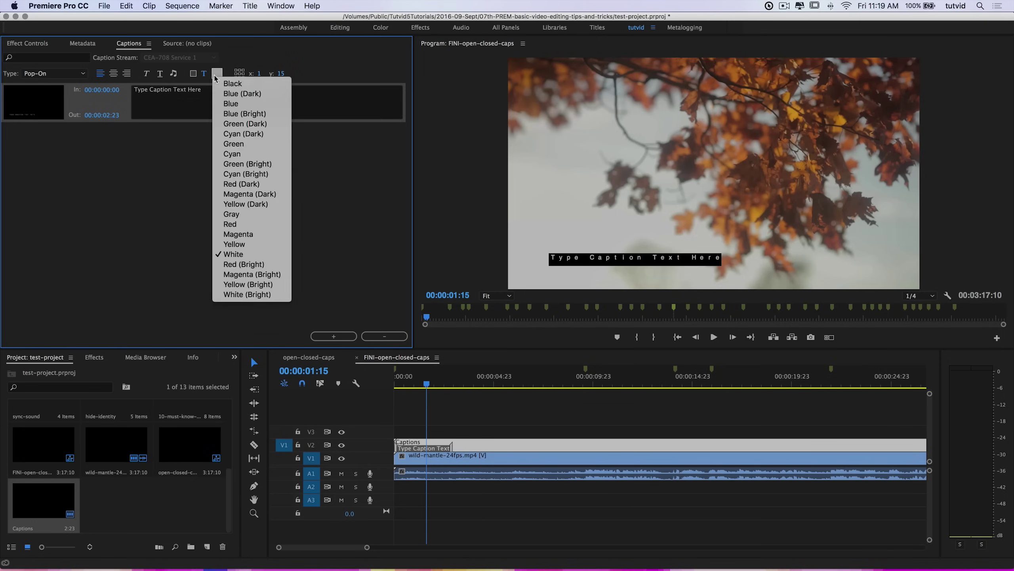
left_click(238, 227)
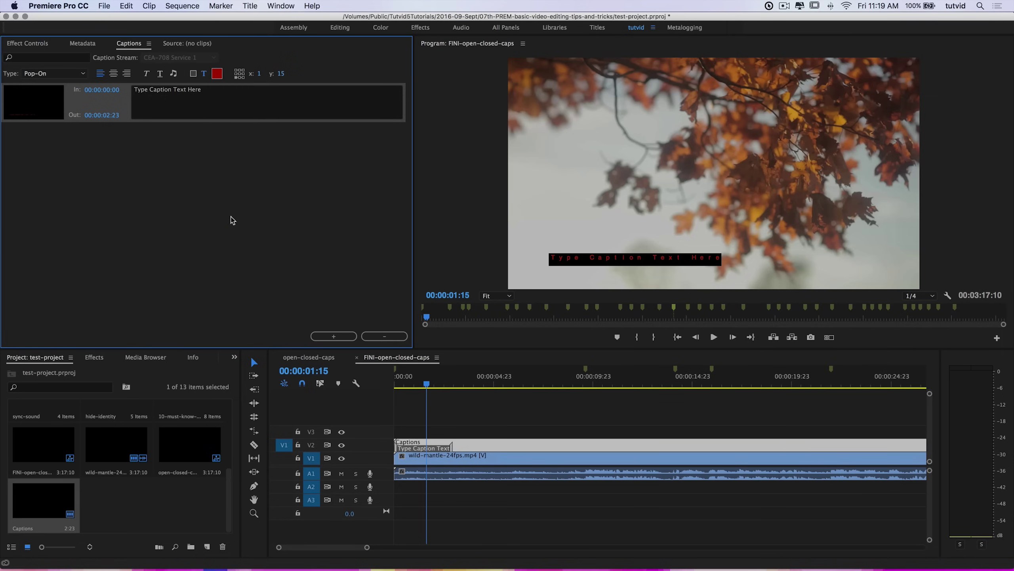
left_click(217, 76)
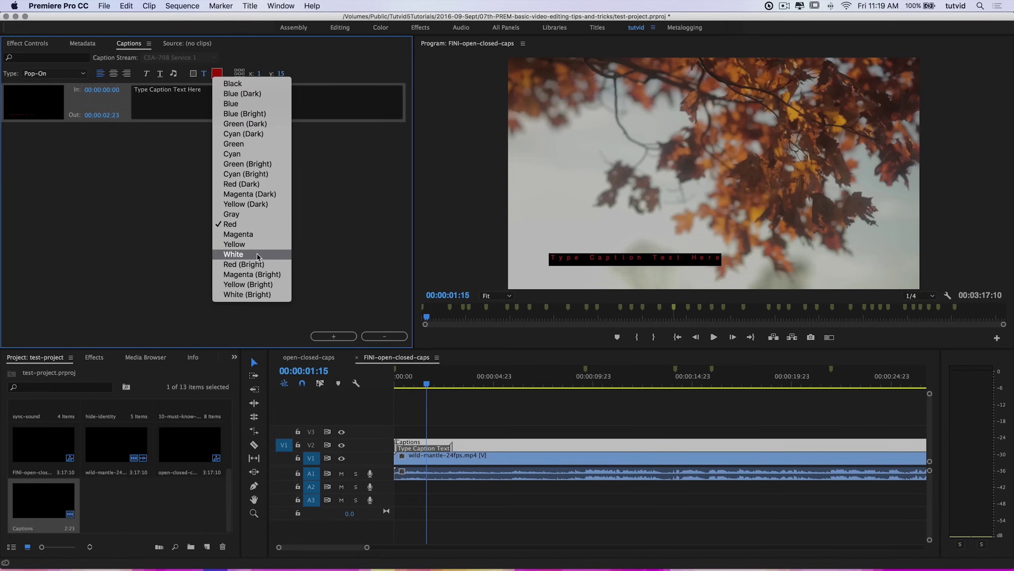
left_click(232, 254)
- Try a Translucent caption background, restore Opaque, then move the caption right and centre-align it
left_click(194, 74)
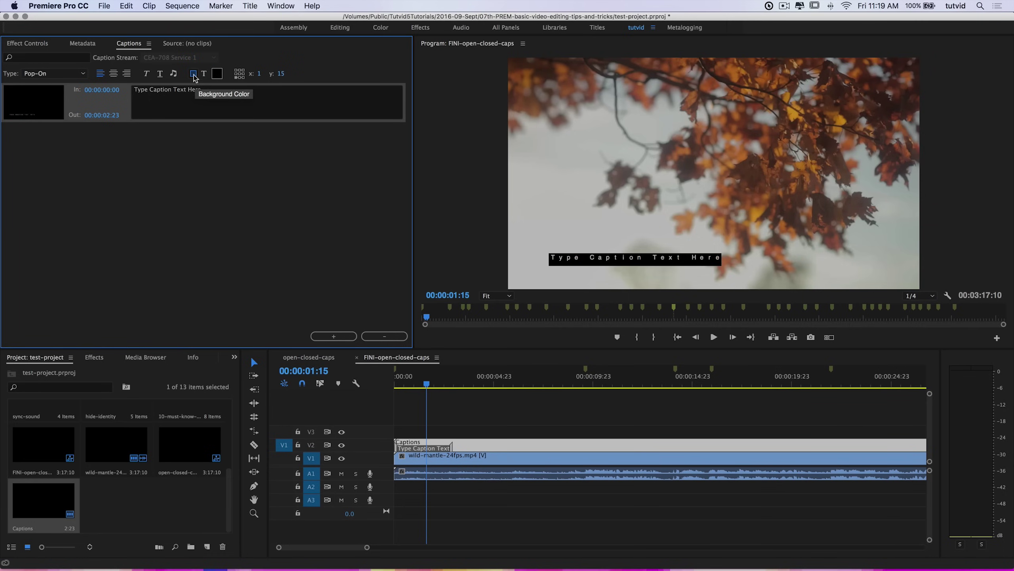
left_click(218, 74)
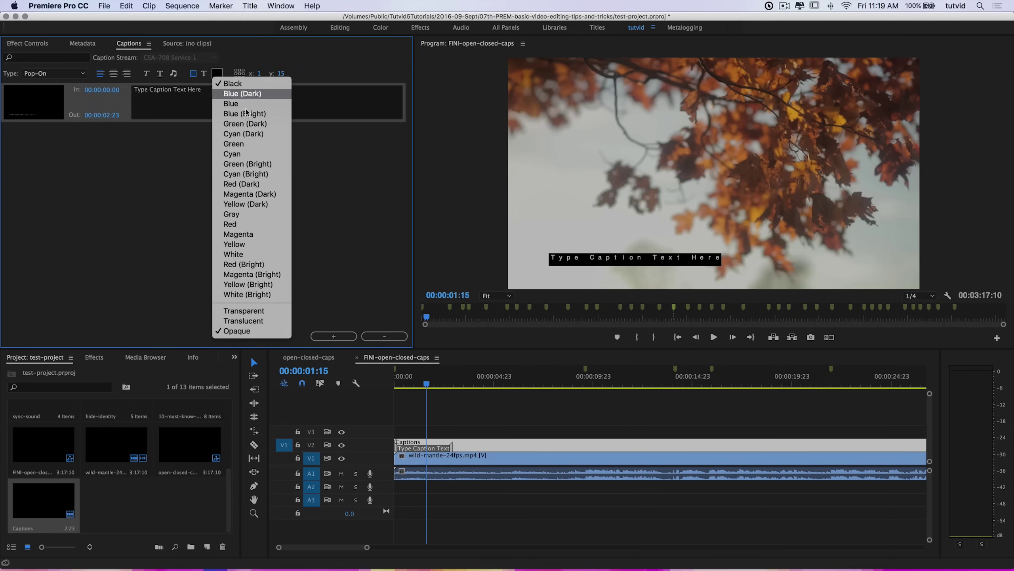
left_click(248, 321)
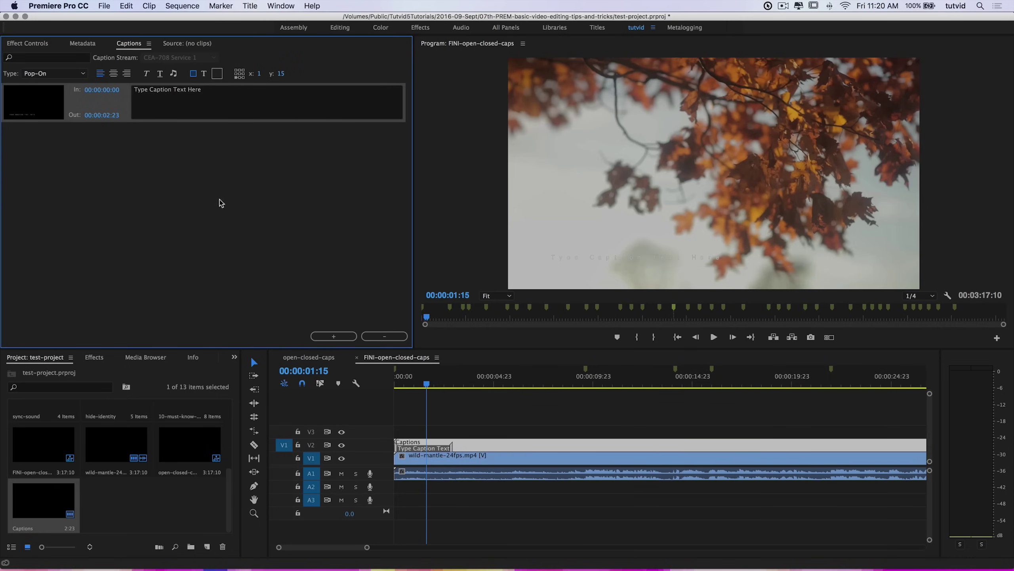
left_click(217, 74)
left_click(245, 330)
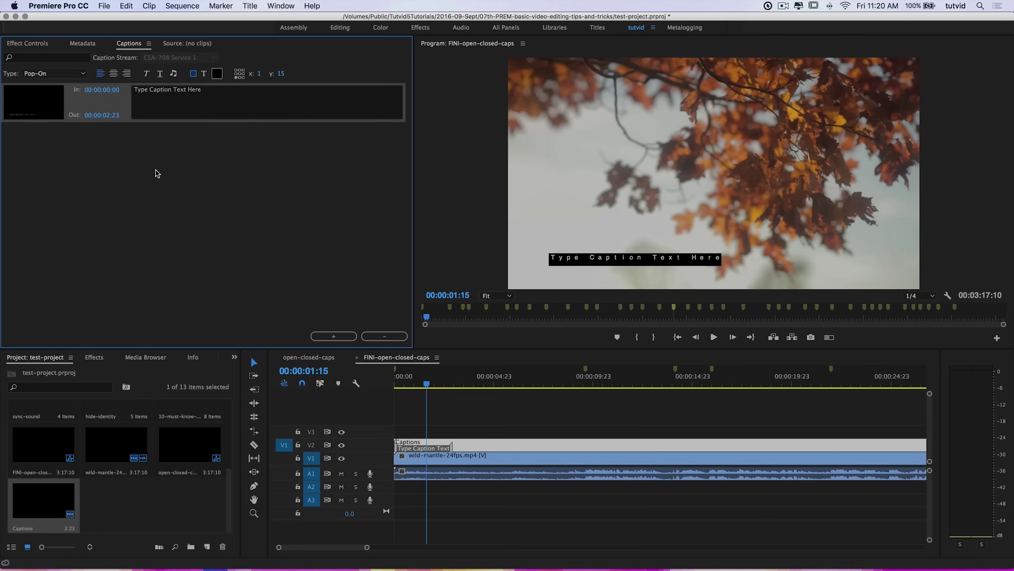
left_click(240, 77)
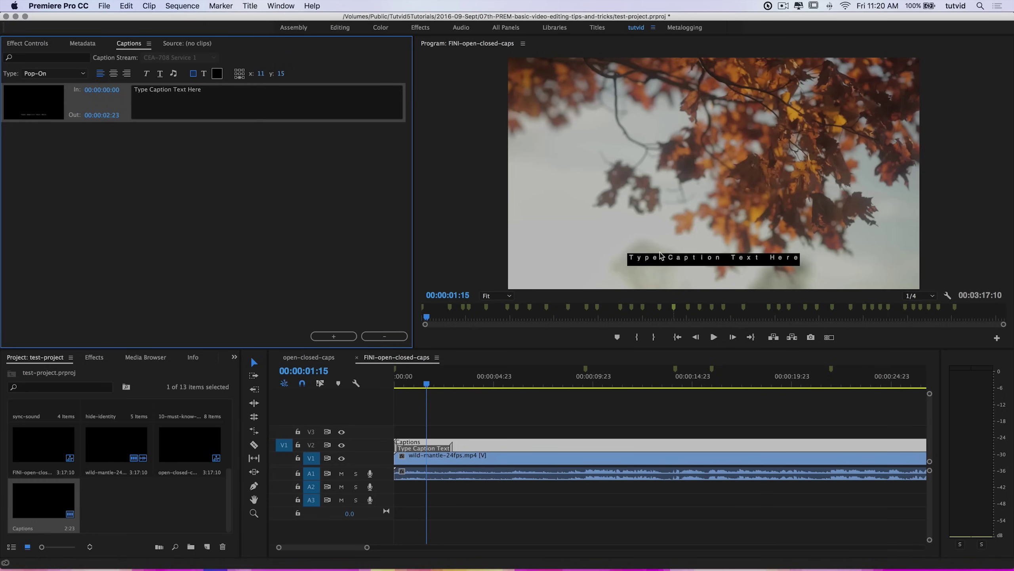
left_click(114, 75)
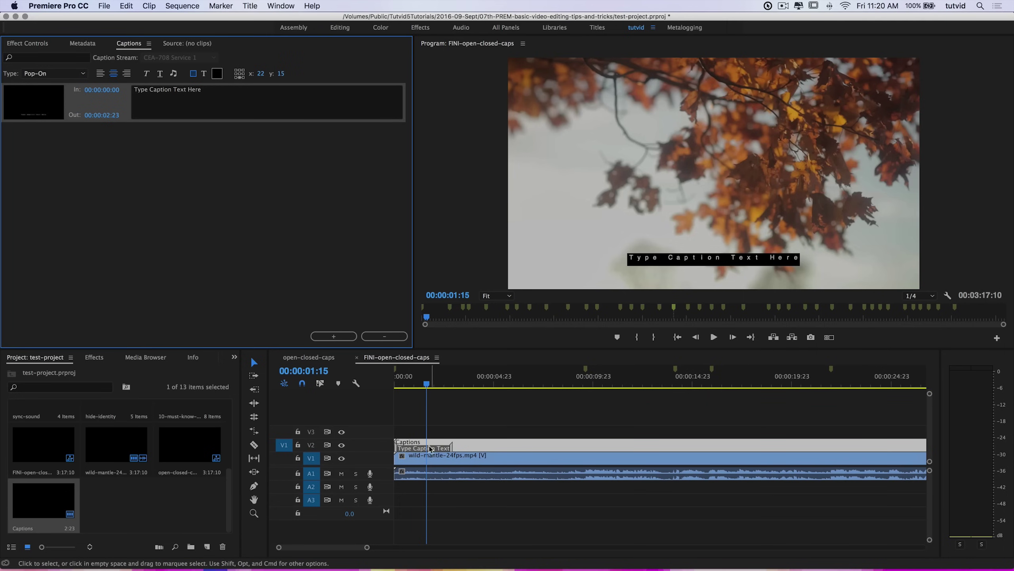
- Snap the caption's start to the marker near nine seconds and extend its end to 00:00:14:00
left_click_drag(423, 451, 609, 449)
left_click_drag(583, 380, 573, 379)
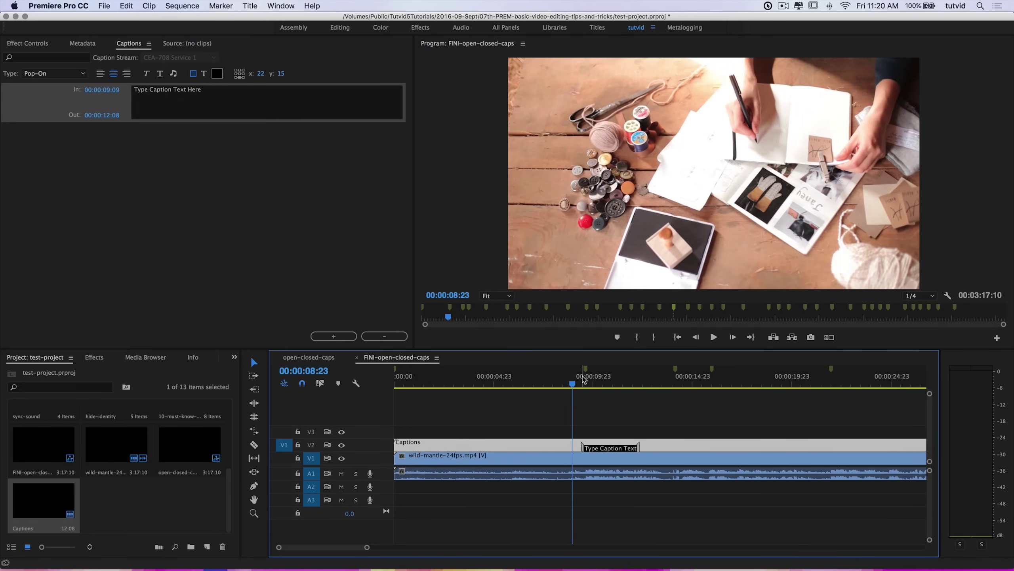
key("shift+m")
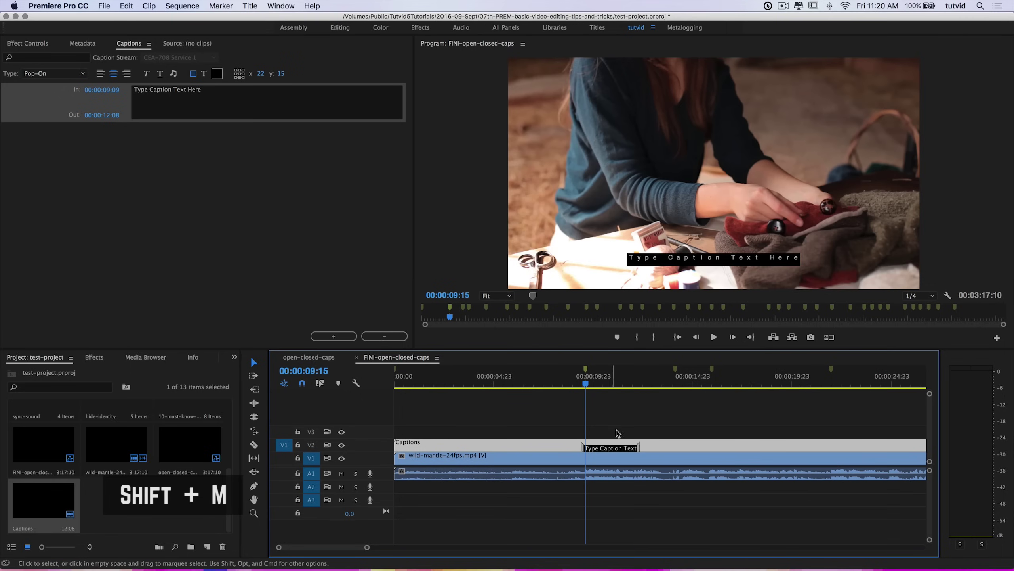
left_click_drag(615, 451, 615, 449)
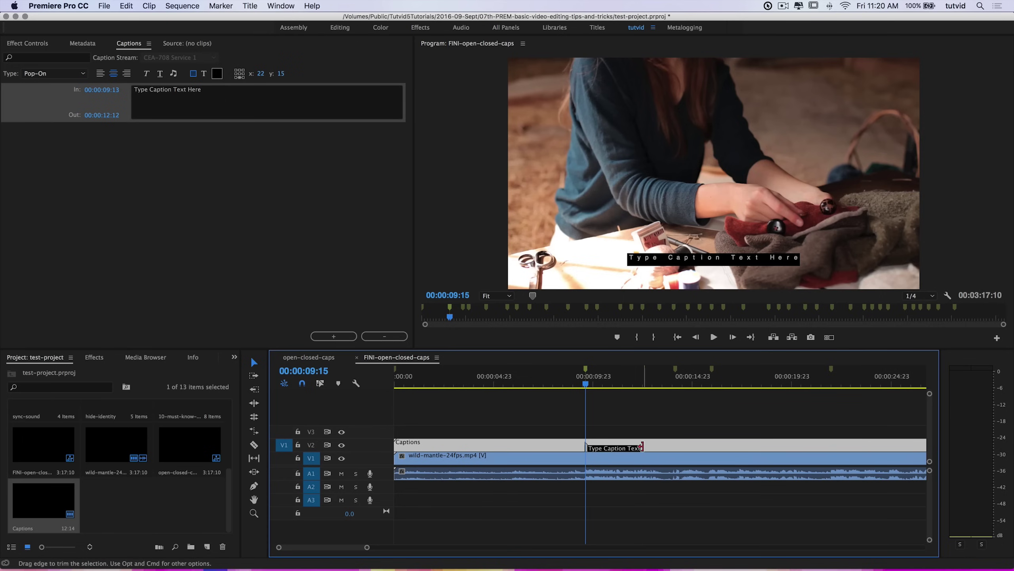
left_click_drag(642, 446, 674, 447)
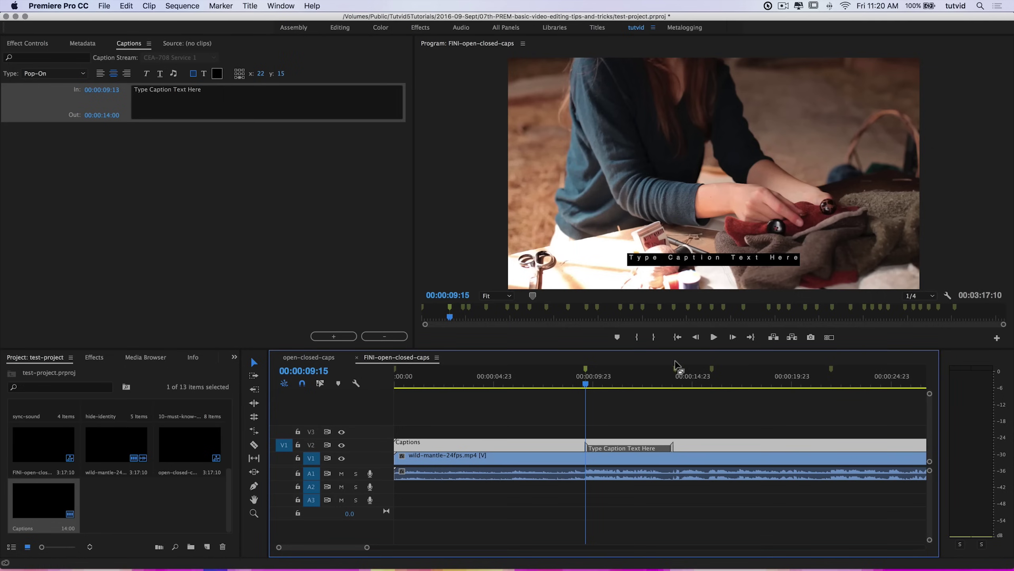
left_click(676, 379)
left_click_drag(676, 382, 601, 389)
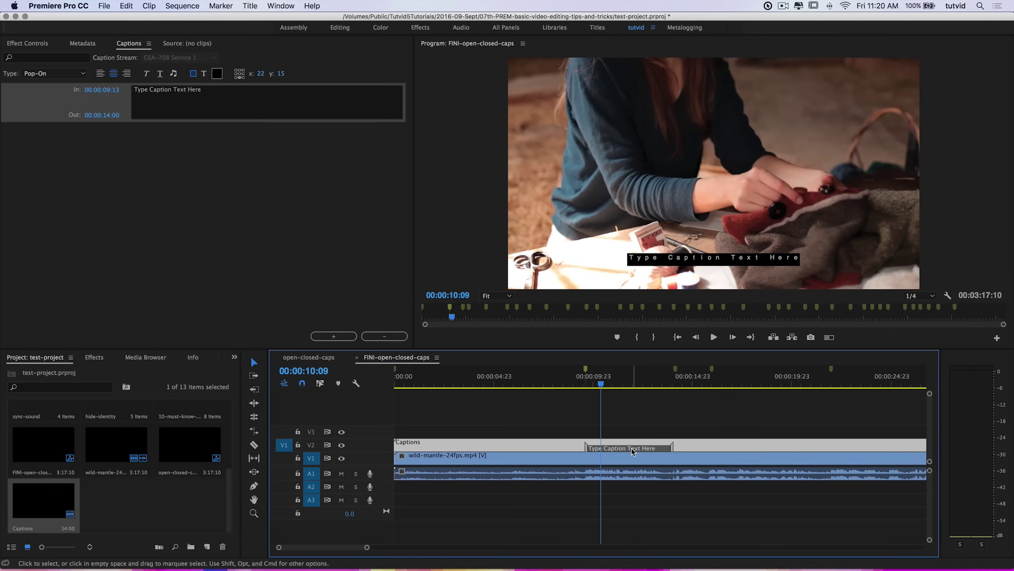
key("super+Tab")
key("super+Tab")
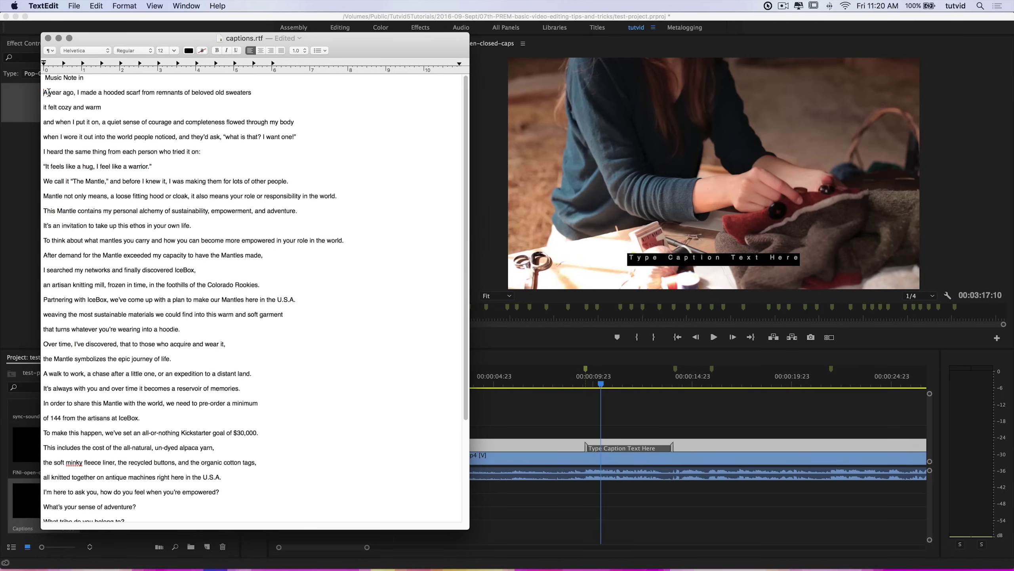
- Copy the line 'A year ago, I made a hooded scarf from remnants of beloved old sweaters' from captions.rtf, then return to Premiere's caption
left_click_drag(48, 92, 252, 92)
key("super+c")
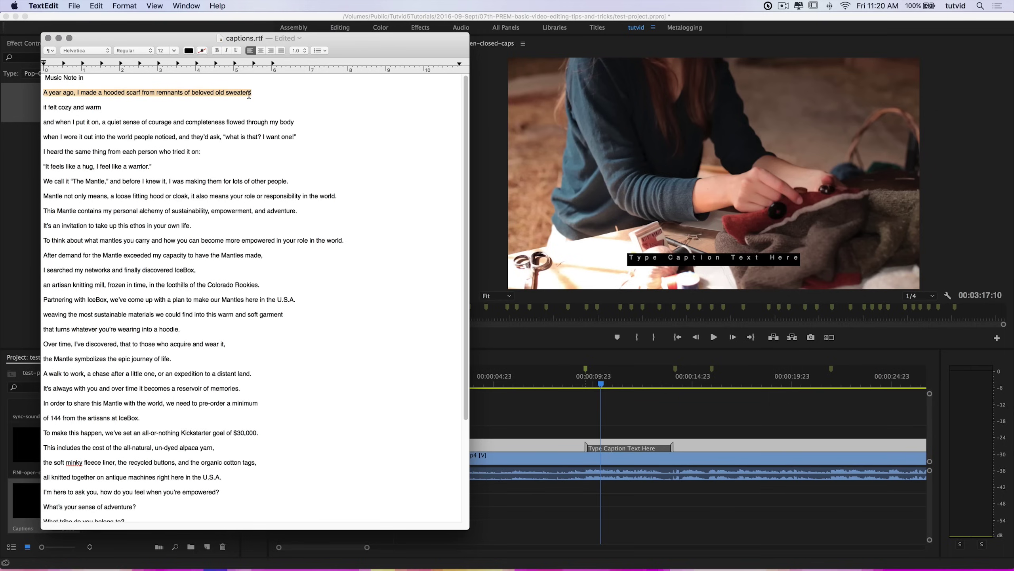
left_click(23, 117)
left_click(211, 103)
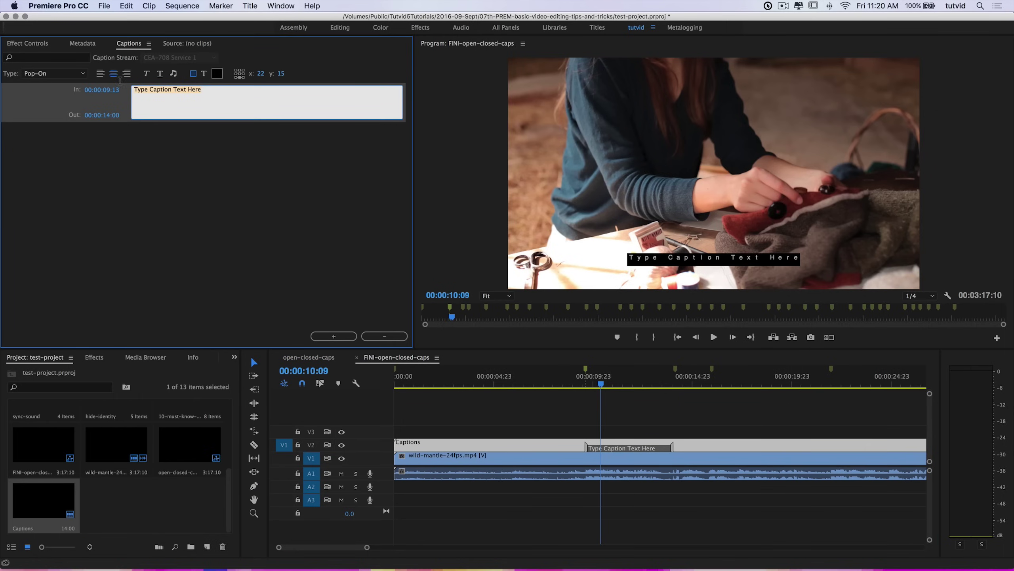
- Replace the placeholder with the pasted scarf line, breaking it before 'remnants', and preview it over the video
key("super+a")
key("super+v")
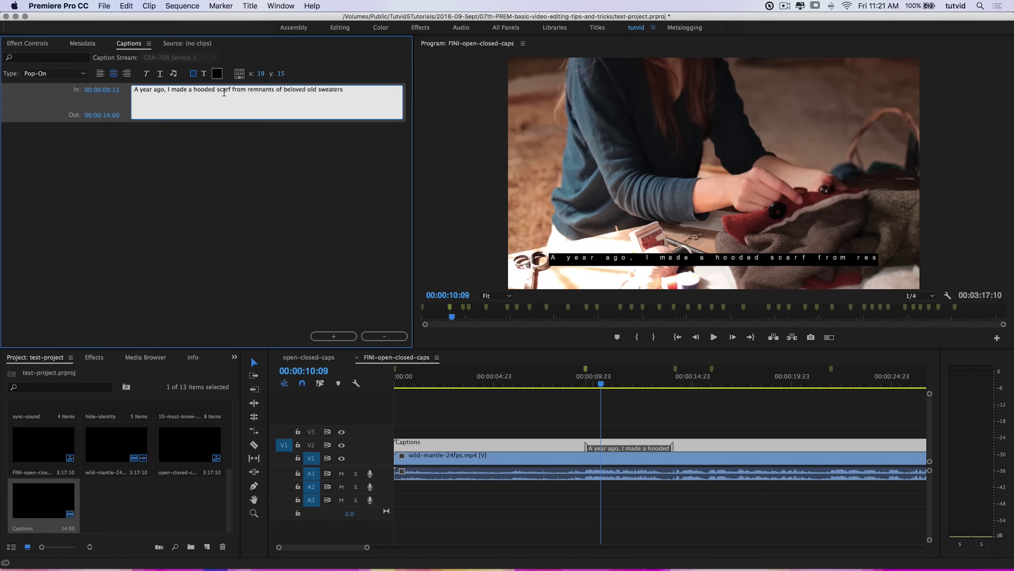
key("Return")
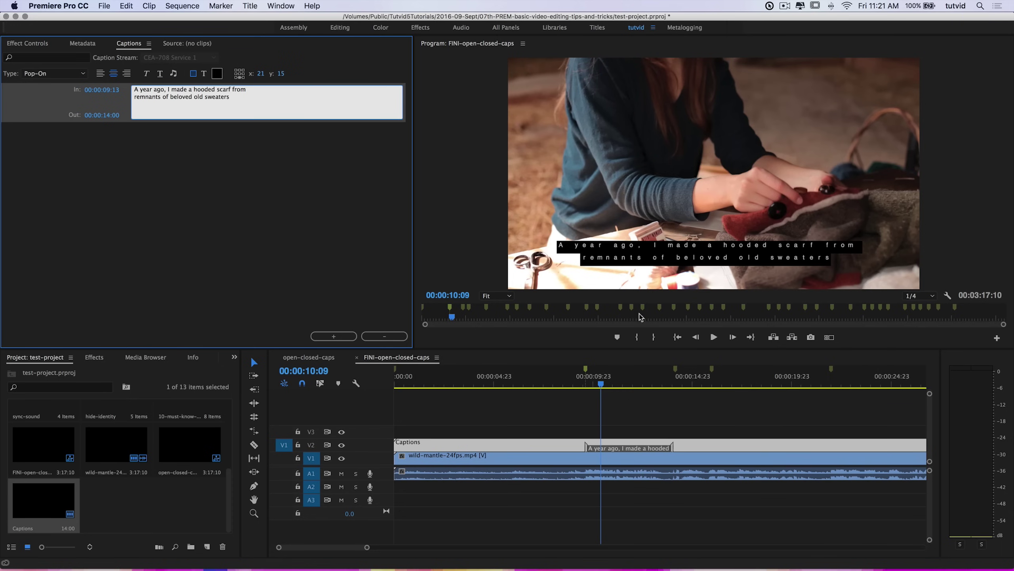
left_click(590, 386)
left_click_drag(590, 390, 592, 401)
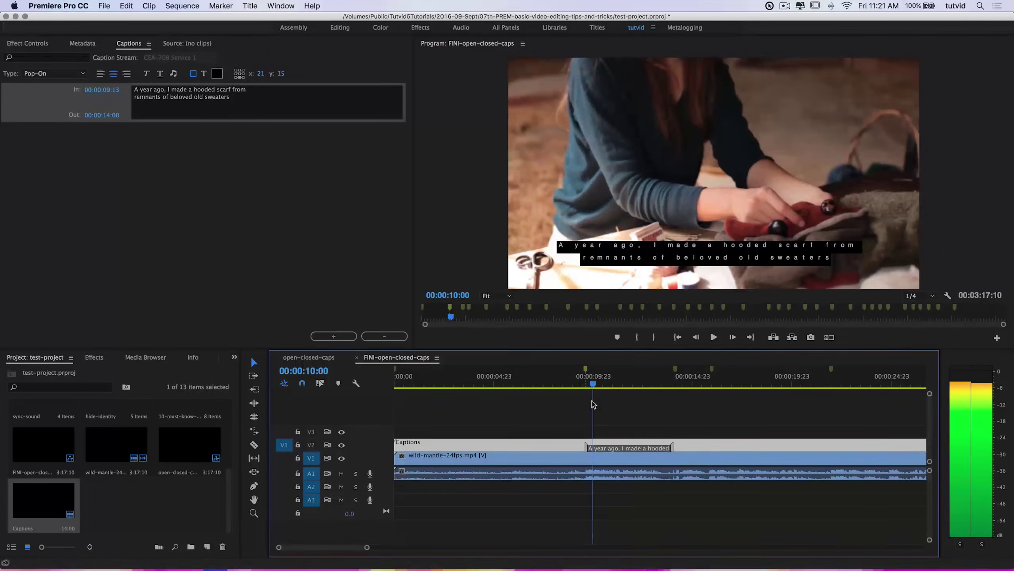
key("Home")
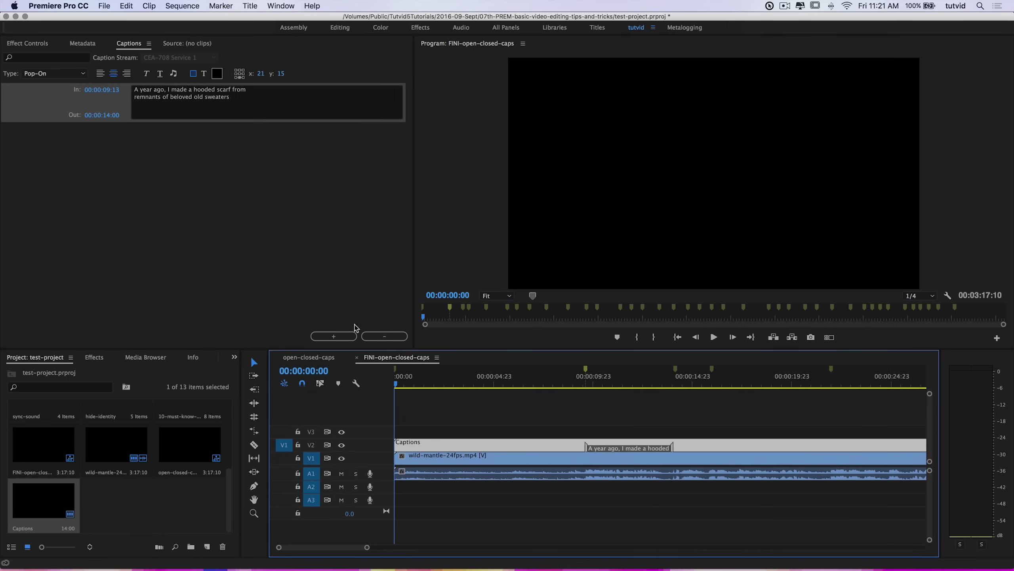
- Add an empty caption at the sequence start, extended up to the scarf caption
left_click(347, 336)
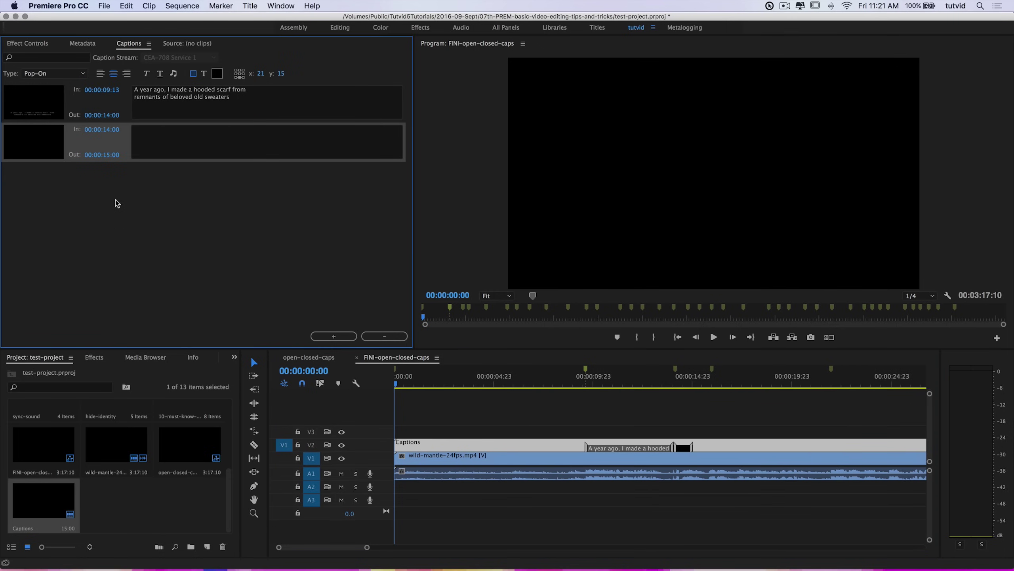
left_click(589, 443)
left_click_drag(589, 443, 407, 451)
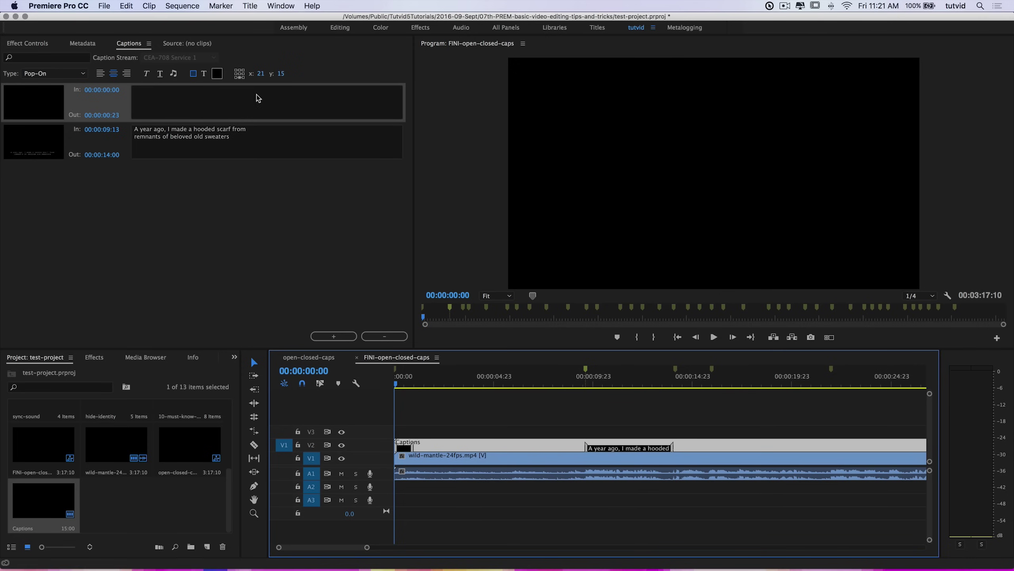
left_click_drag(413, 448, 595, 452)
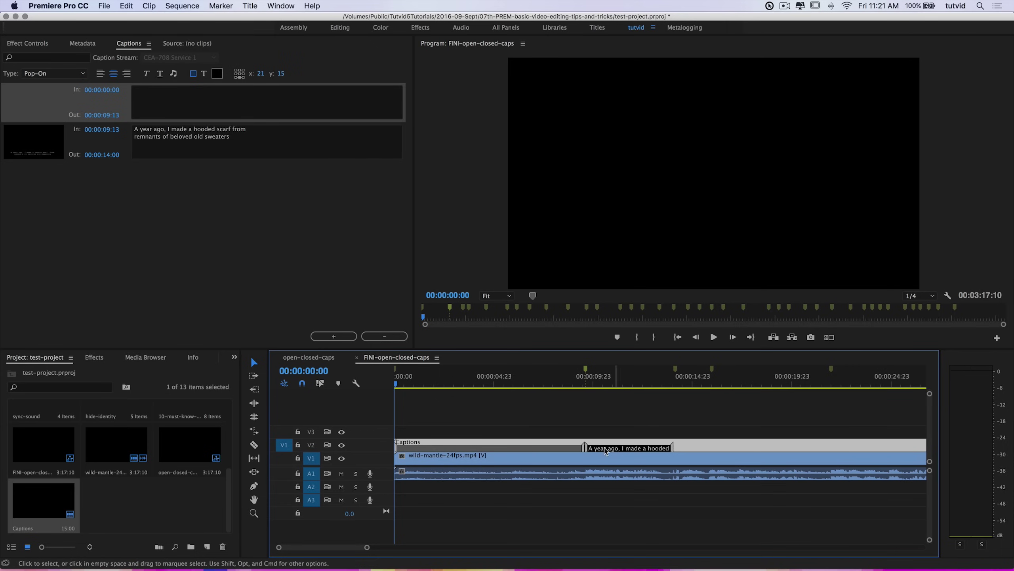
- Fill the first caption with three music notes ♪♪♪ and preview it over the video
left_click(174, 73)
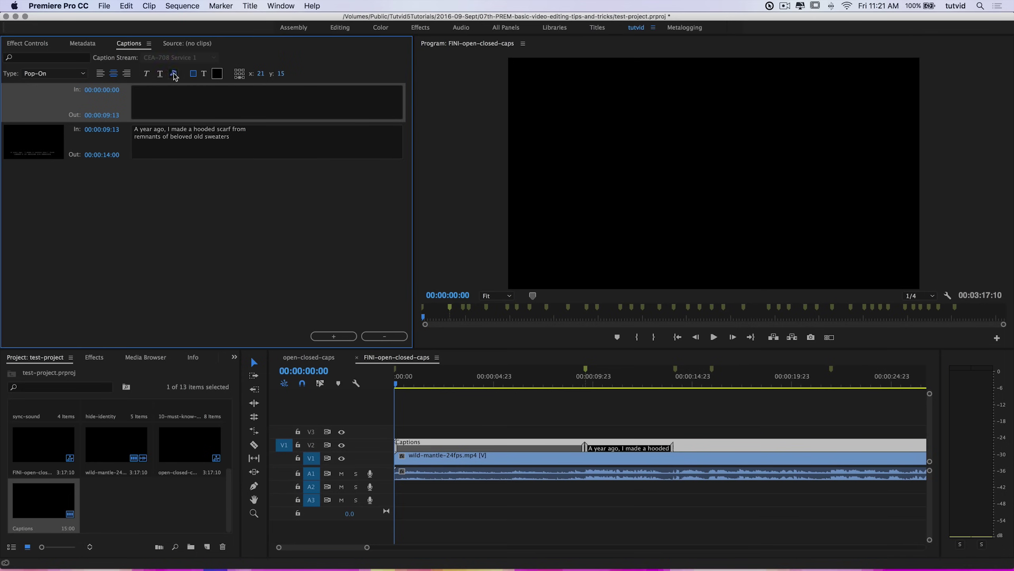
left_click(174, 74)
left_click(174, 74)
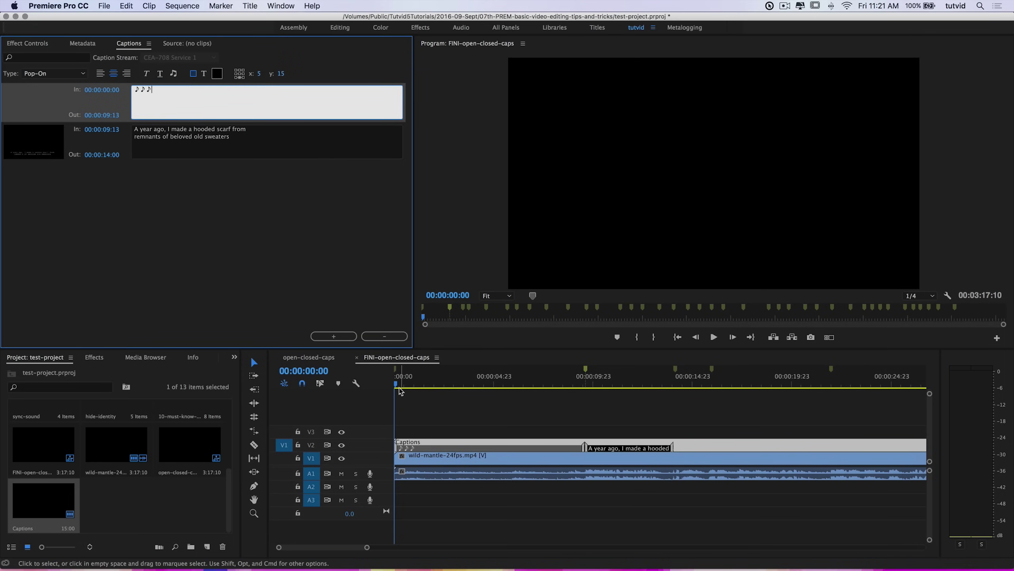
left_click_drag(401, 391, 449, 384)
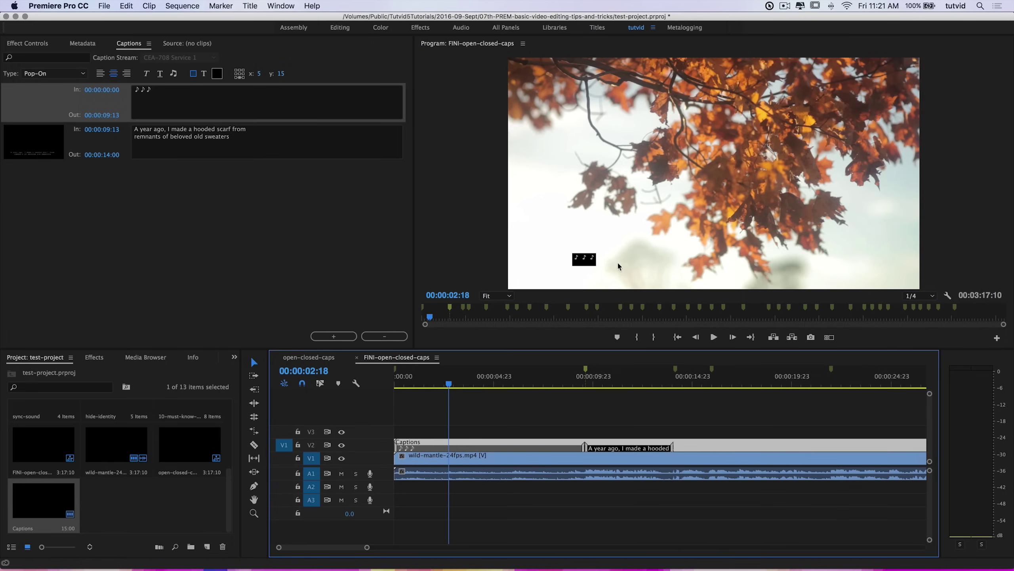
- Set the music-note caption to bottom centre, after briefly trying top-left
left_click(236, 79)
left_click(240, 80)
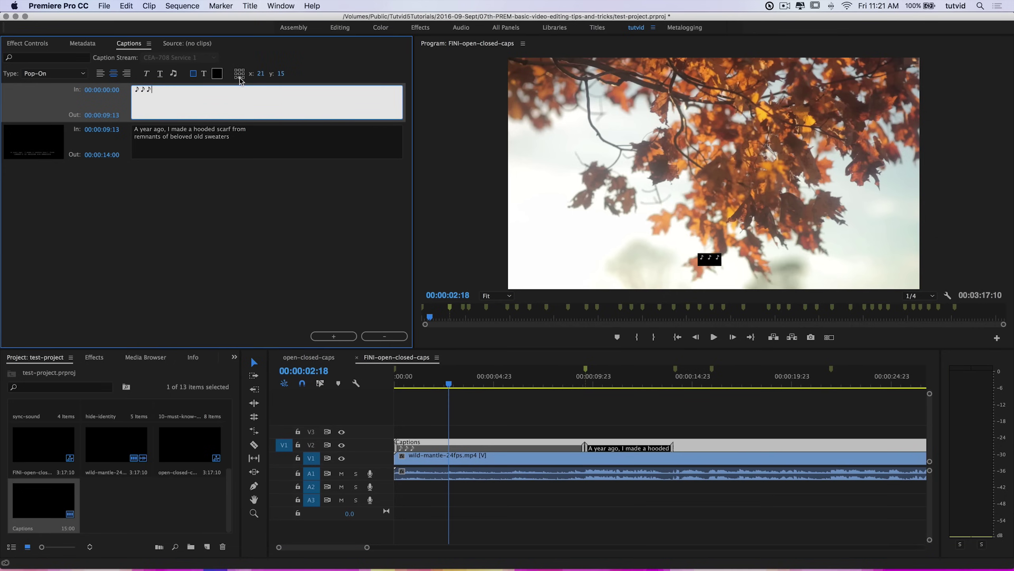
left_click(237, 69)
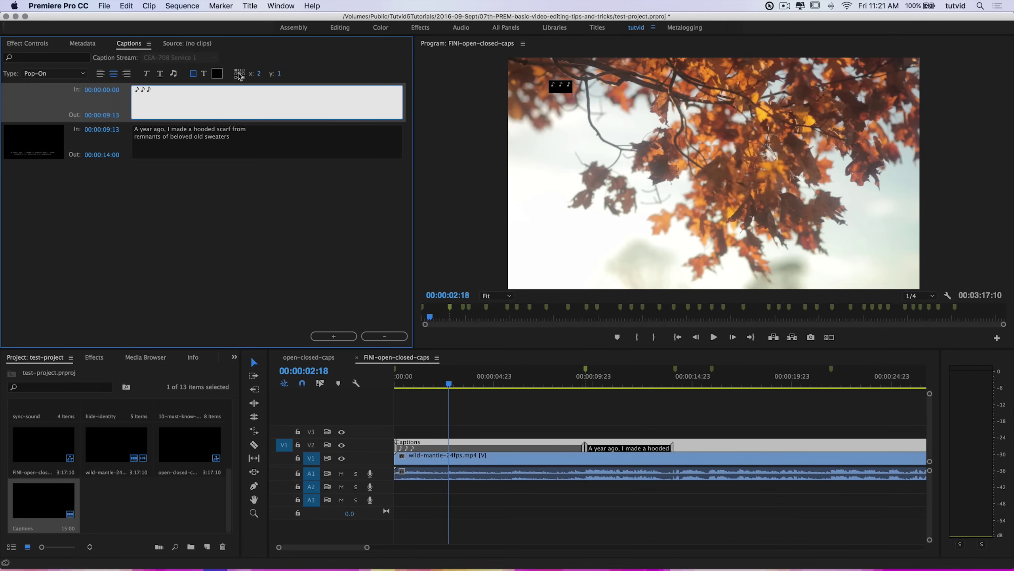
left_click(241, 78)
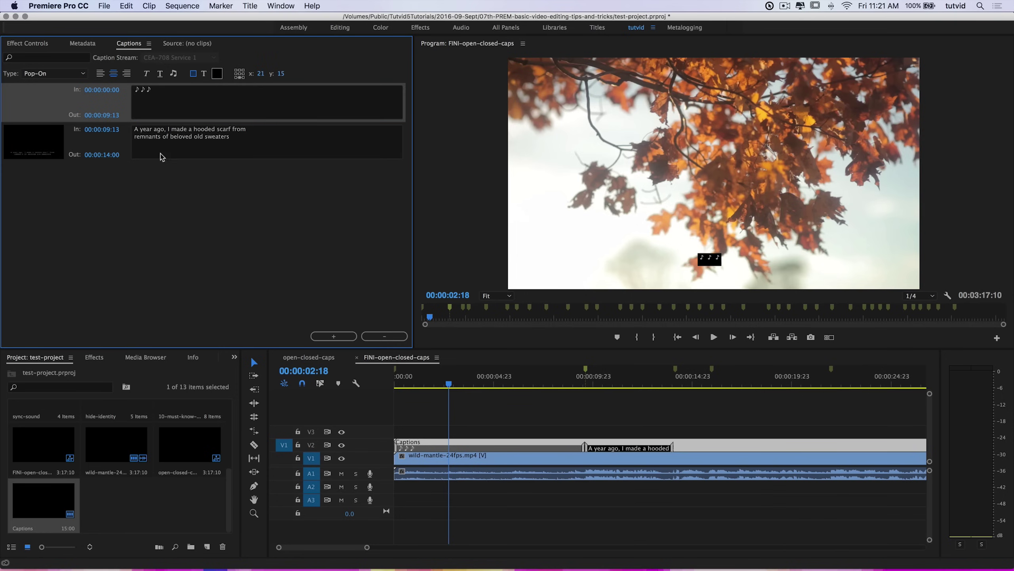
left_click(50, 139)
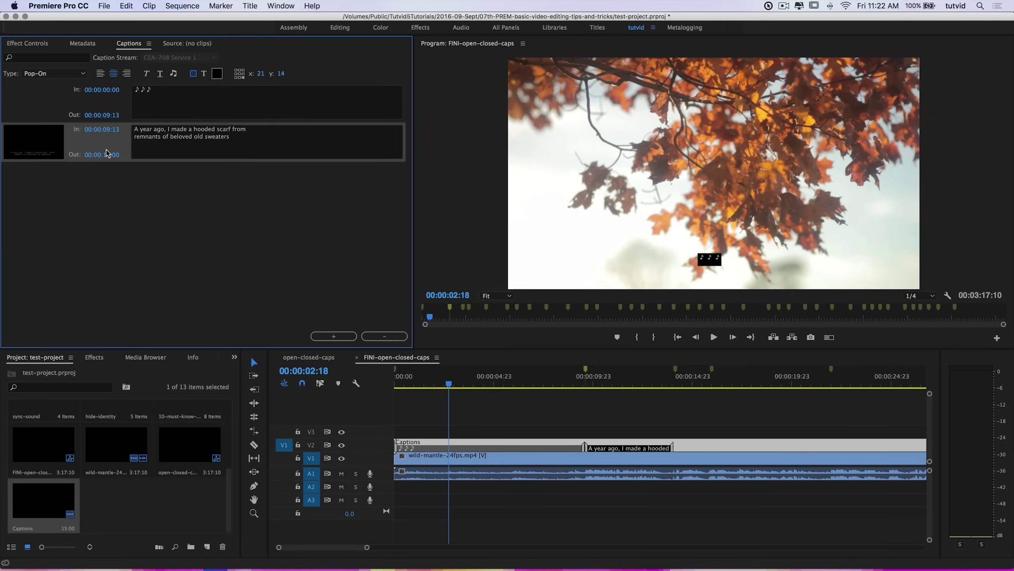
left_click(629, 379)
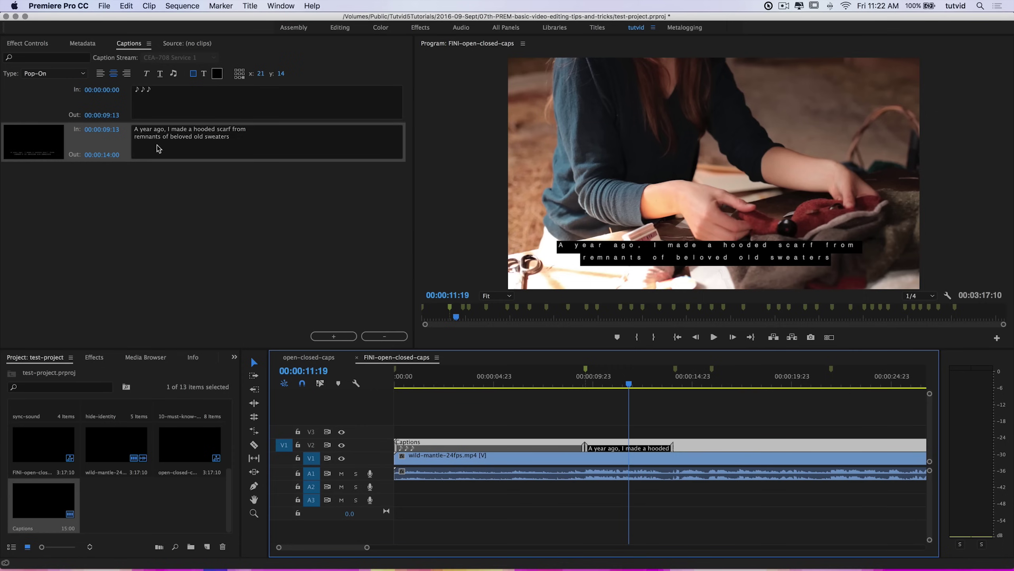
- Make the scarf caption italic, with the underline tried and removed
left_click(240, 78)
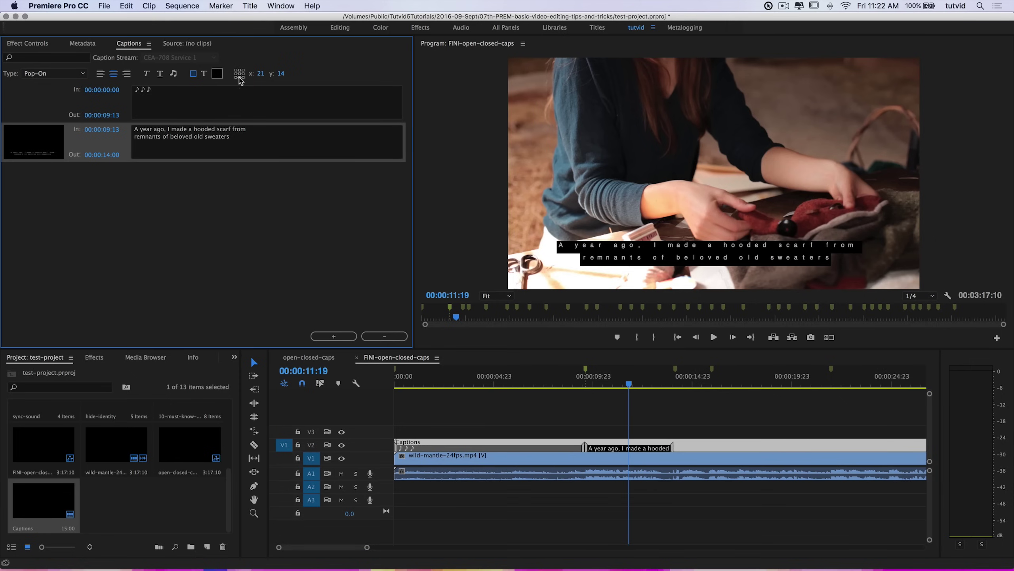
left_click(146, 75)
left_click(159, 78)
left_click(160, 77)
- Add an empty third caption and copy the line 'it felt cozy and warm' from the script
left_click(335, 337)
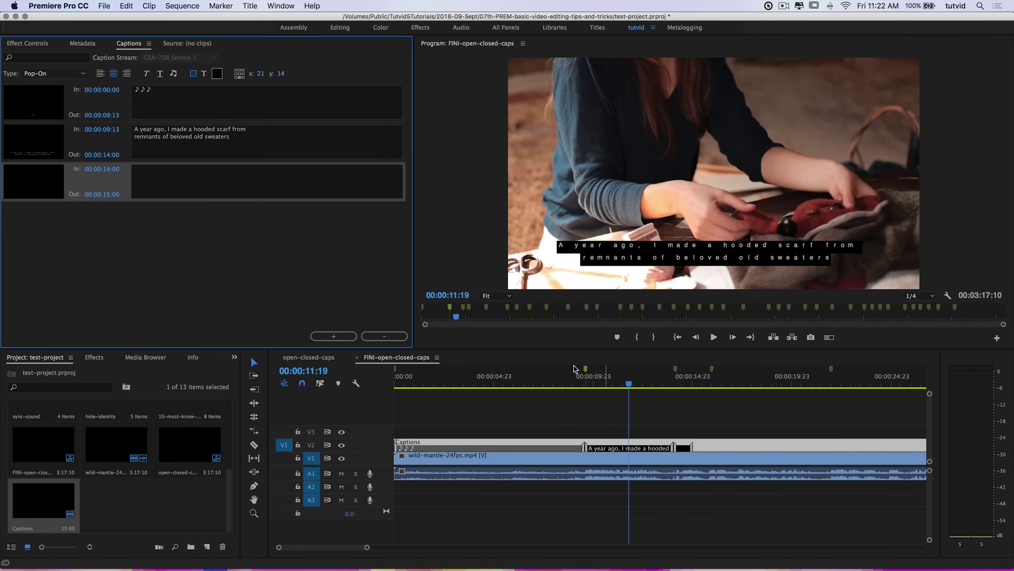
key("super+Tab")
left_click(445, 285)
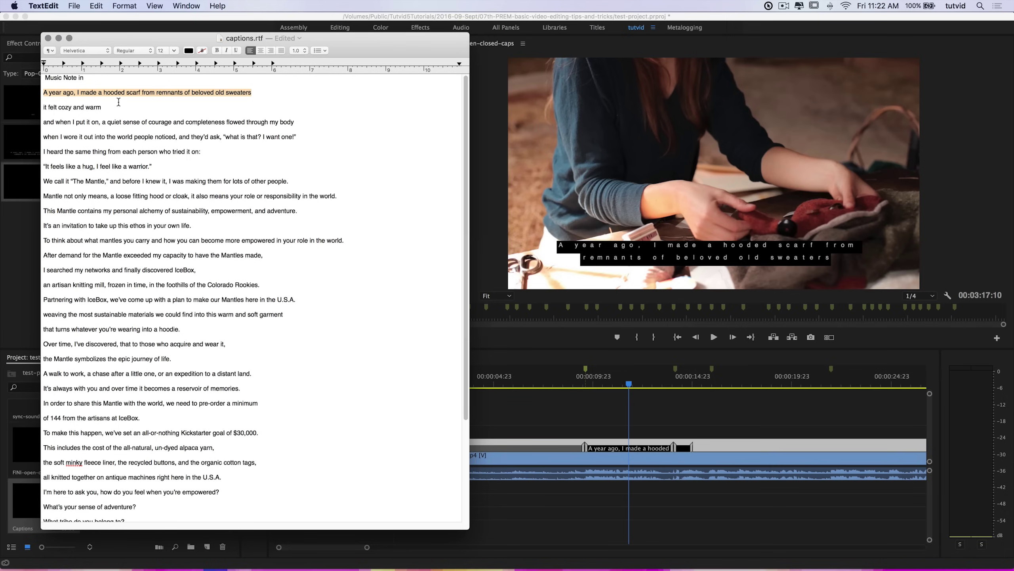
left_click(118, 103)
key("shift+super+Left")
key("super+c")
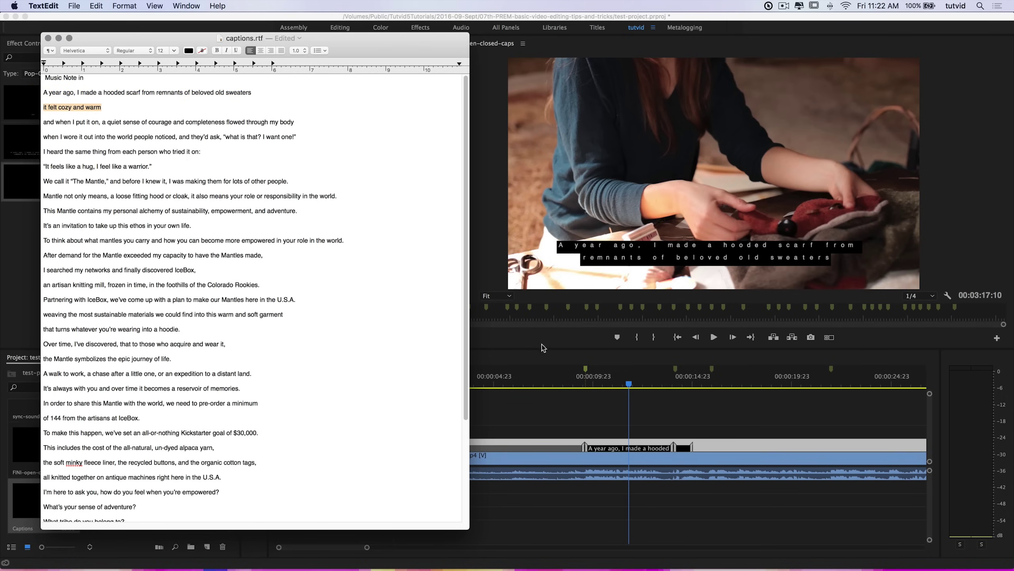
left_click(543, 344)
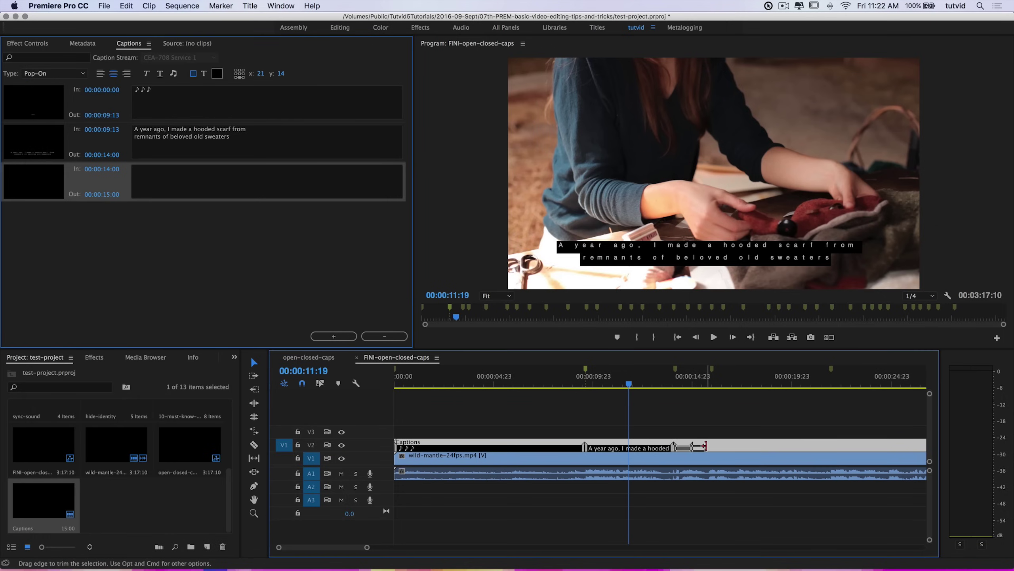
- Extend the third caption to 00:00:15:22 and paste 'it felt cozy and warm' into it
left_click_drag(705, 446, 710, 446)
left_click(687, 383)
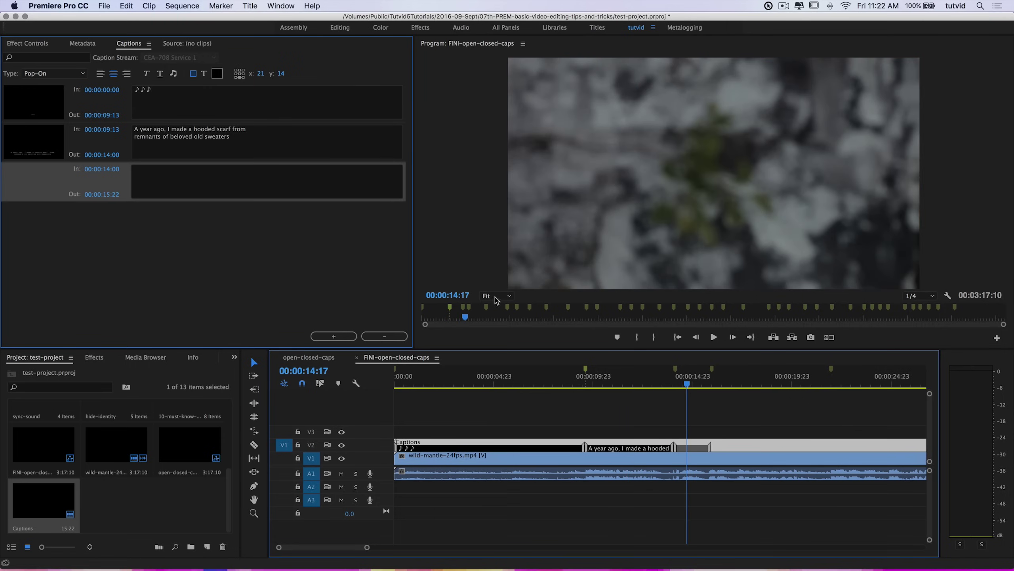
left_click(189, 177)
key("super+v")
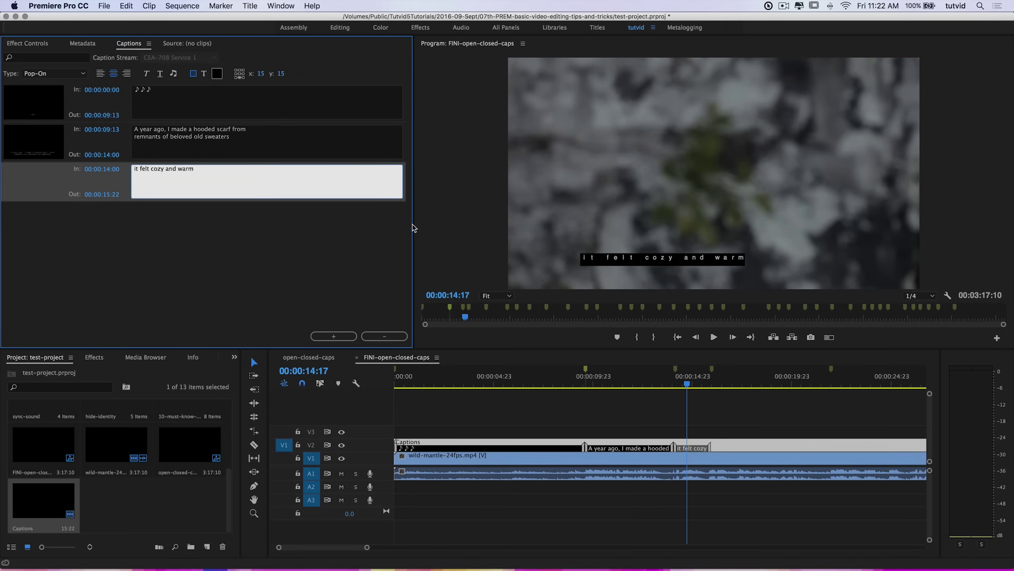
left_click(155, 204)
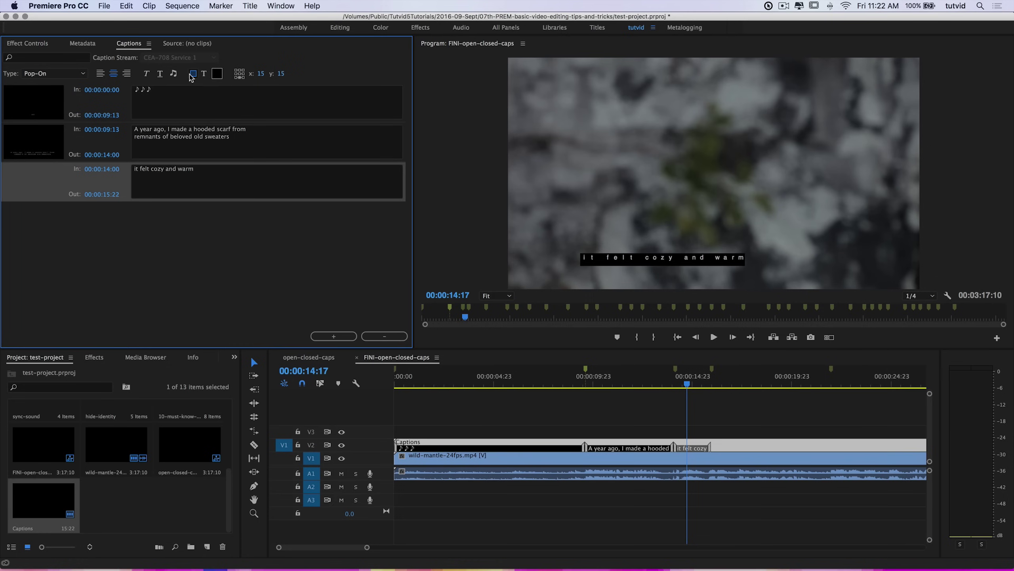
- Keep the cozy caption at the bottom after testing centre, and add a fourth caption after 15:22
left_click(239, 74)
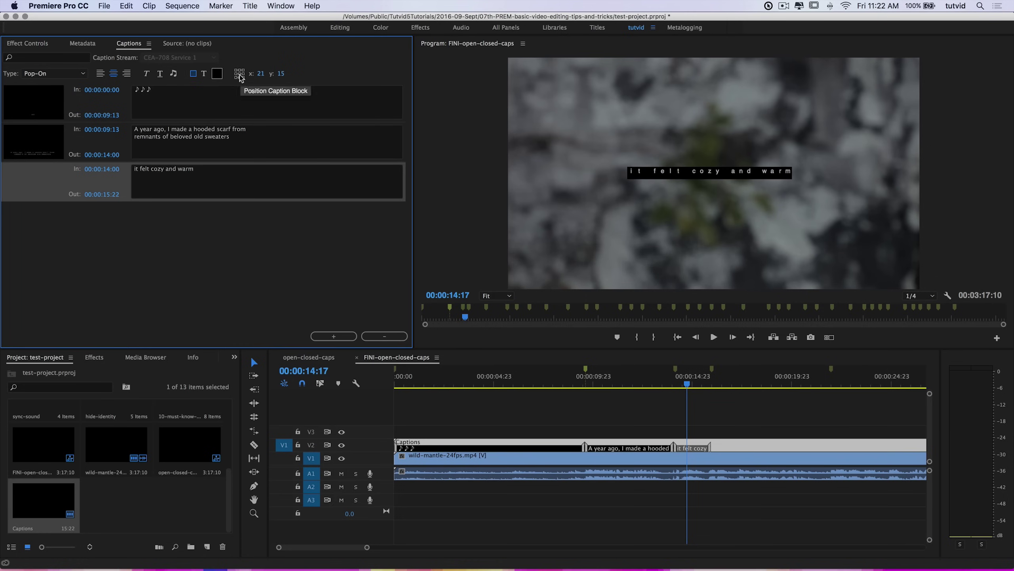
left_click(239, 78)
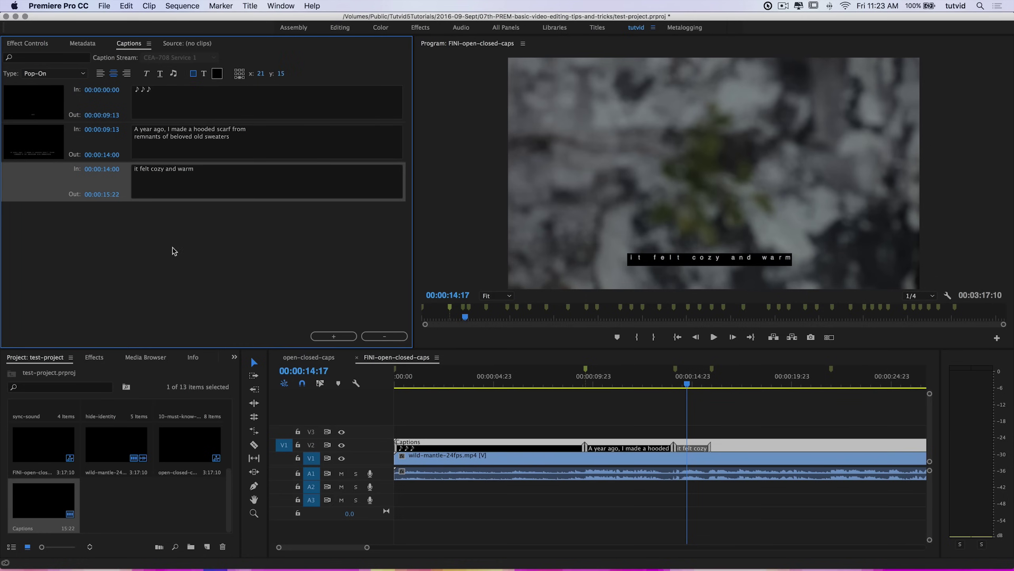
left_click(695, 389)
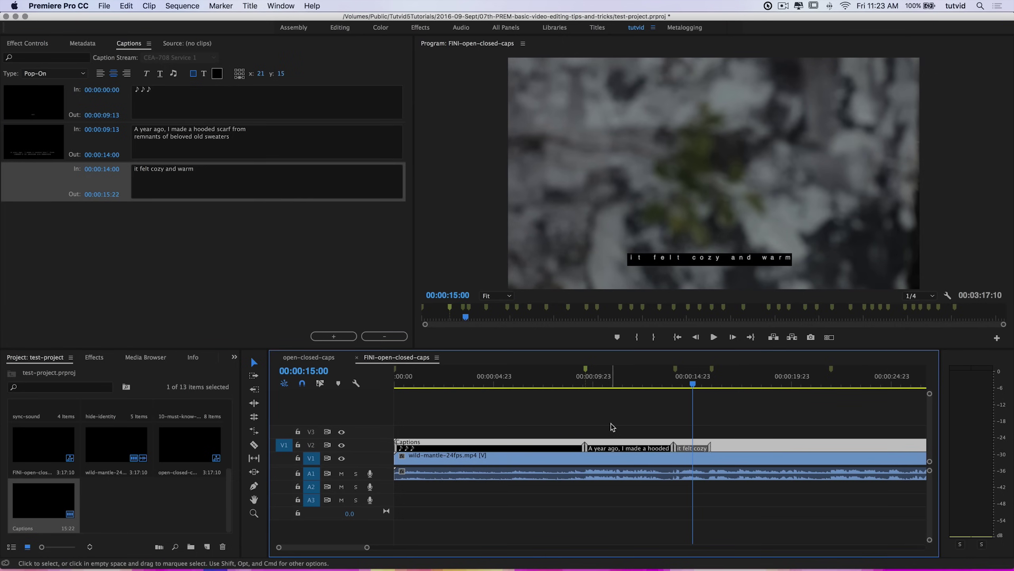
left_click(713, 385)
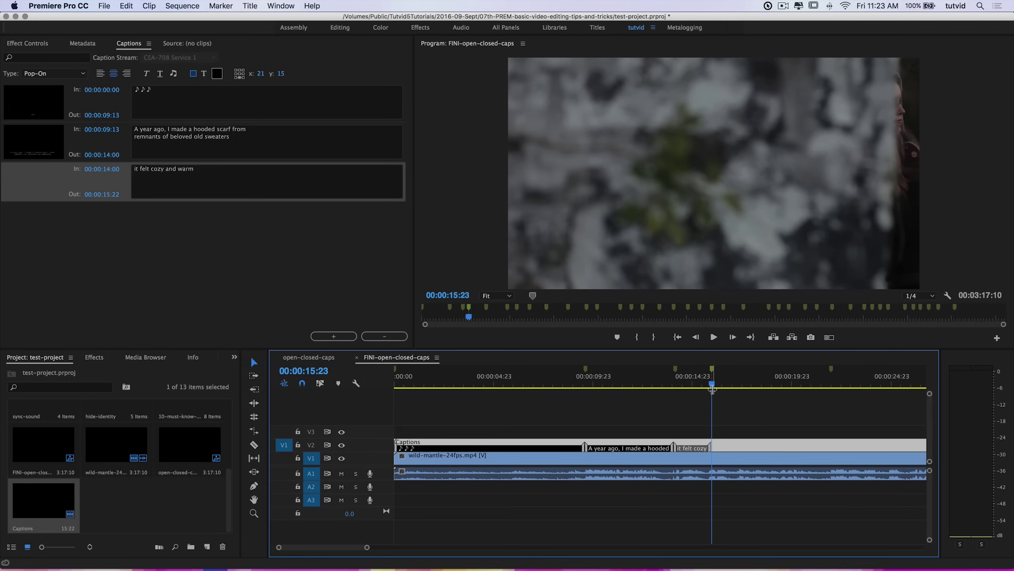
left_click(334, 336)
- Lengthen the fourth caption and paste in the script line beginning 'and when I put it on'
left_click_drag(730, 448, 828, 444)
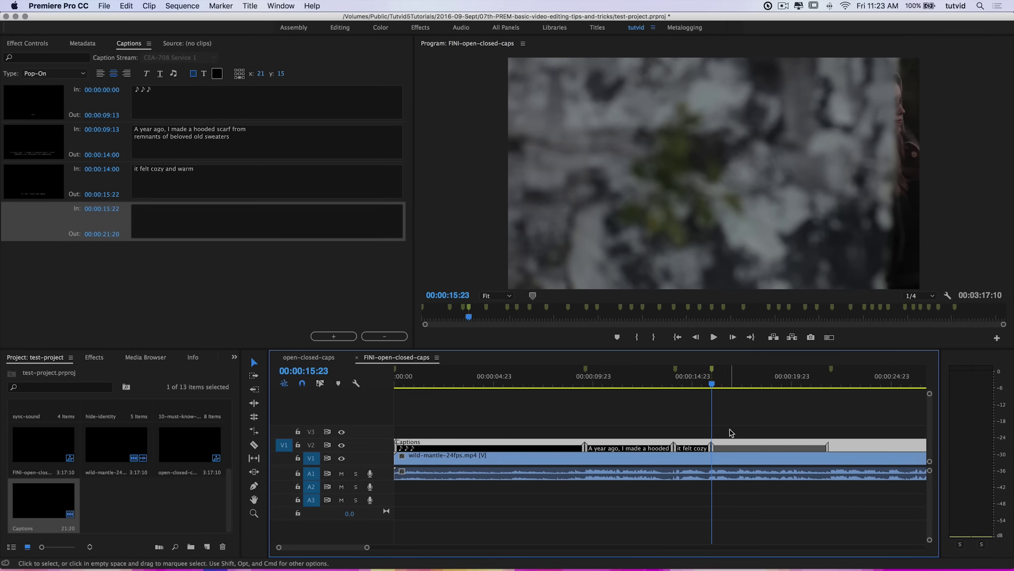
key("super+Tab")
left_click_drag(298, 122, 44, 122)
key("super+c")
left_click(18, 294)
left_click(198, 221)
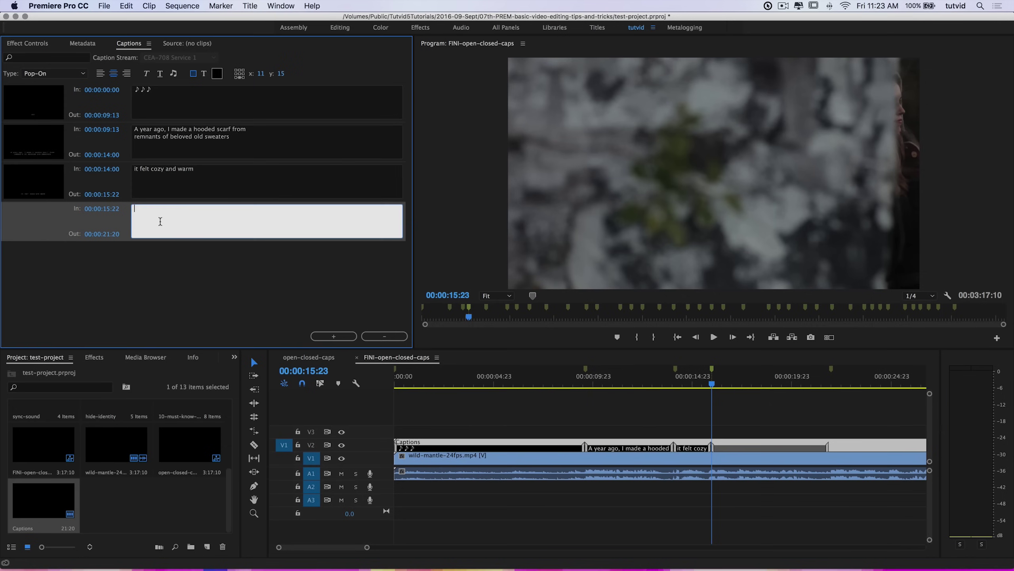
key("super+v")
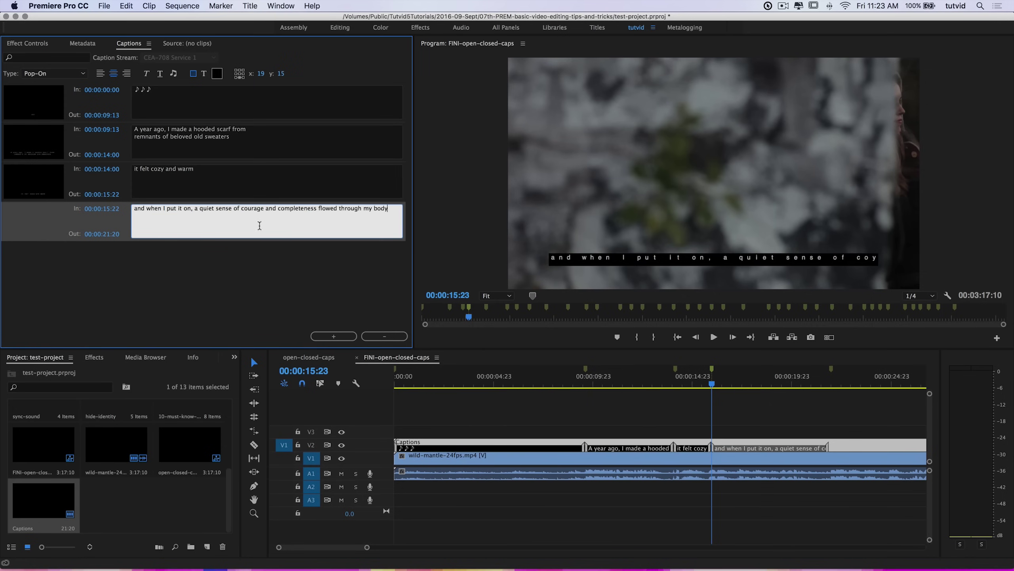
- Split the fourth caption into three lines, breaking before 'courage' and before 'through'
left_click(241, 208)
key("Return")
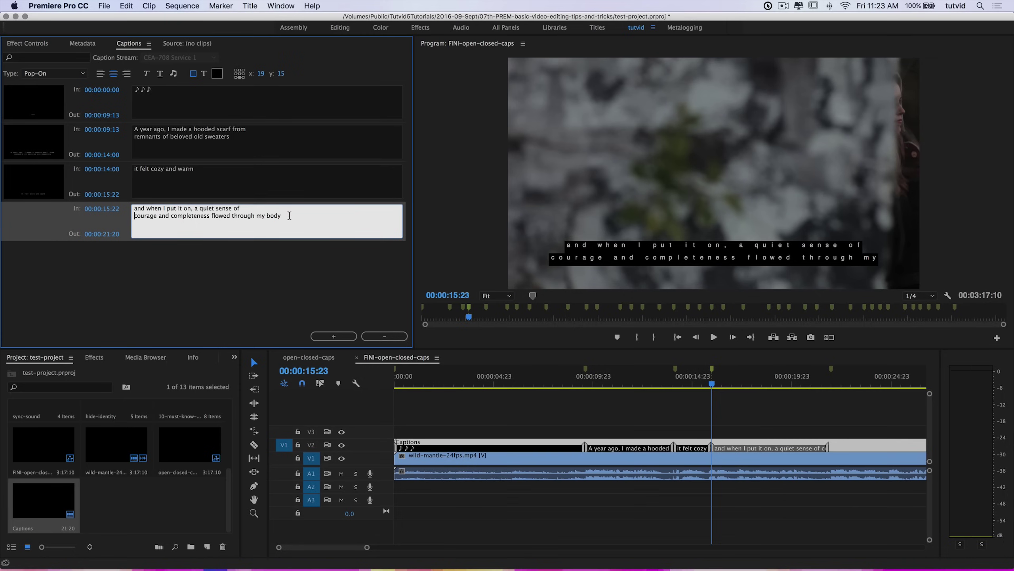
key("Return")
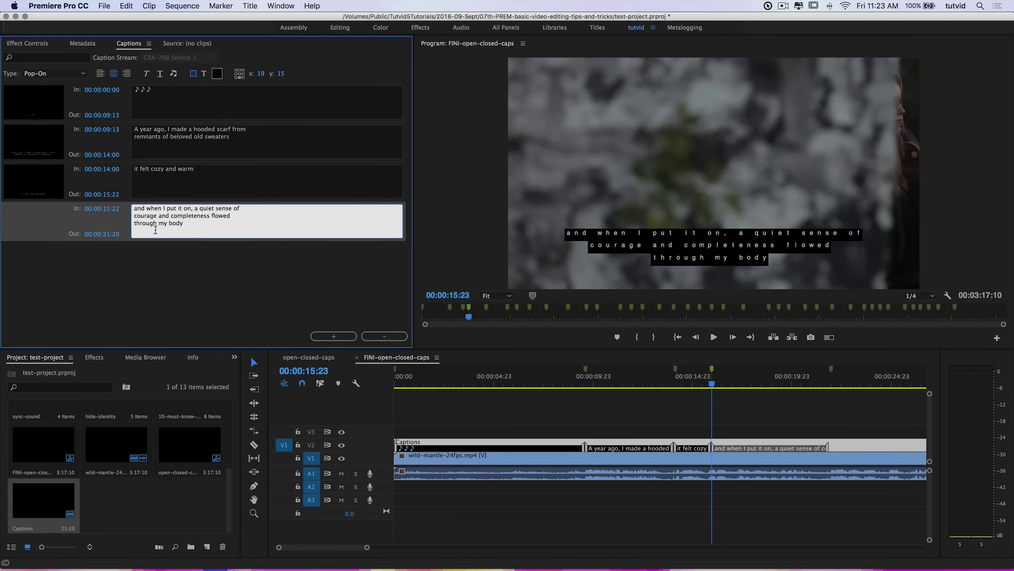
left_click_drag(224, 218, 159, 216)
key("BackSpace")
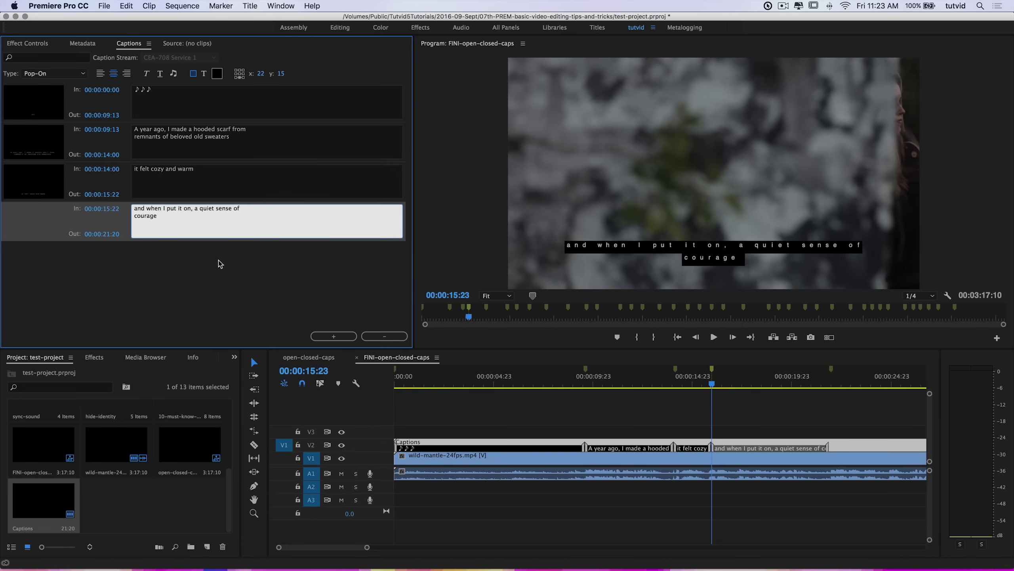
key("super+z")
left_click(227, 277)
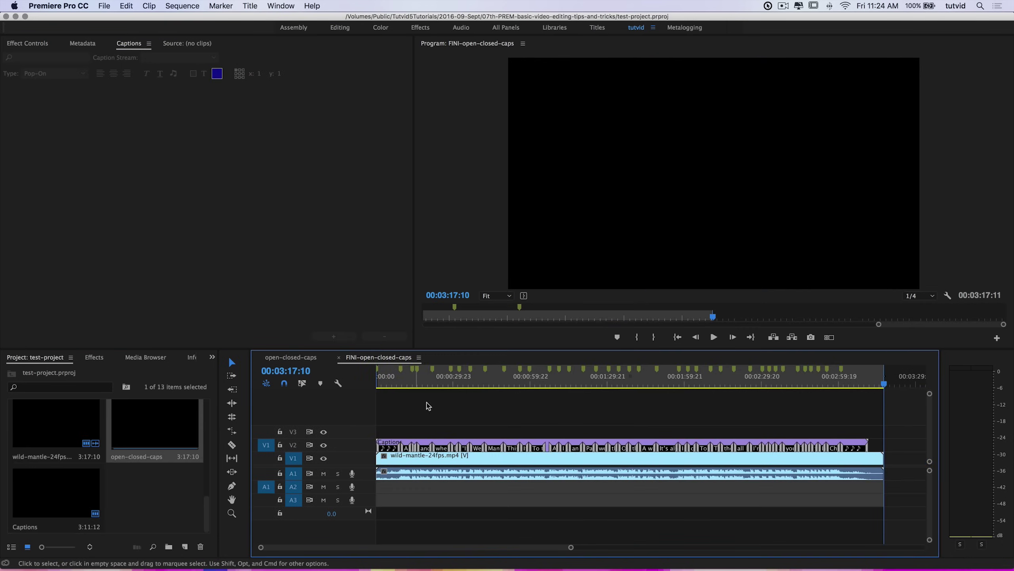
- Preview a finished caption near the sequence end, then switch to the uncaptioned open-closed-caps sequence
left_click(494, 411)
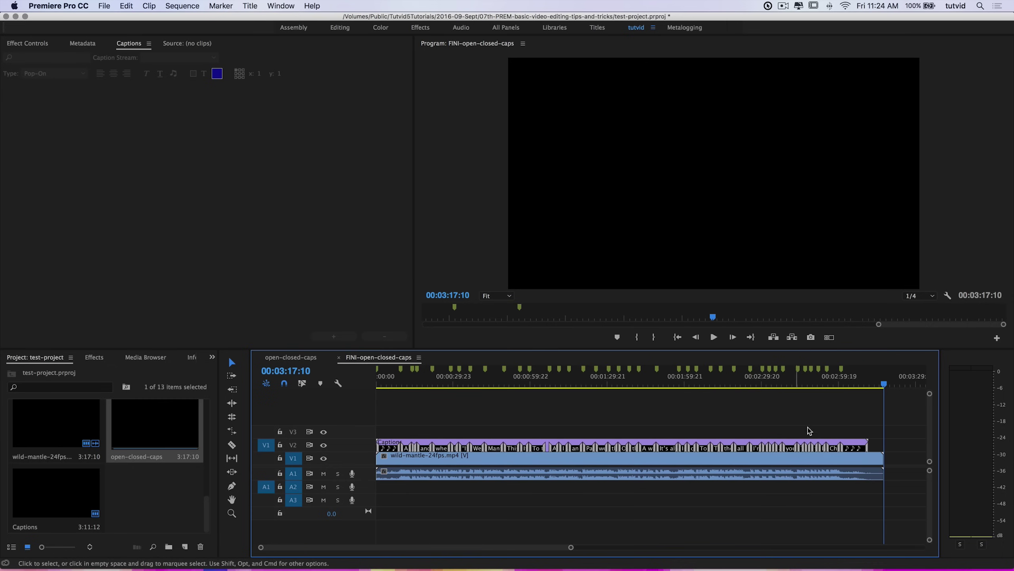
left_click_drag(781, 384, 811, 383)
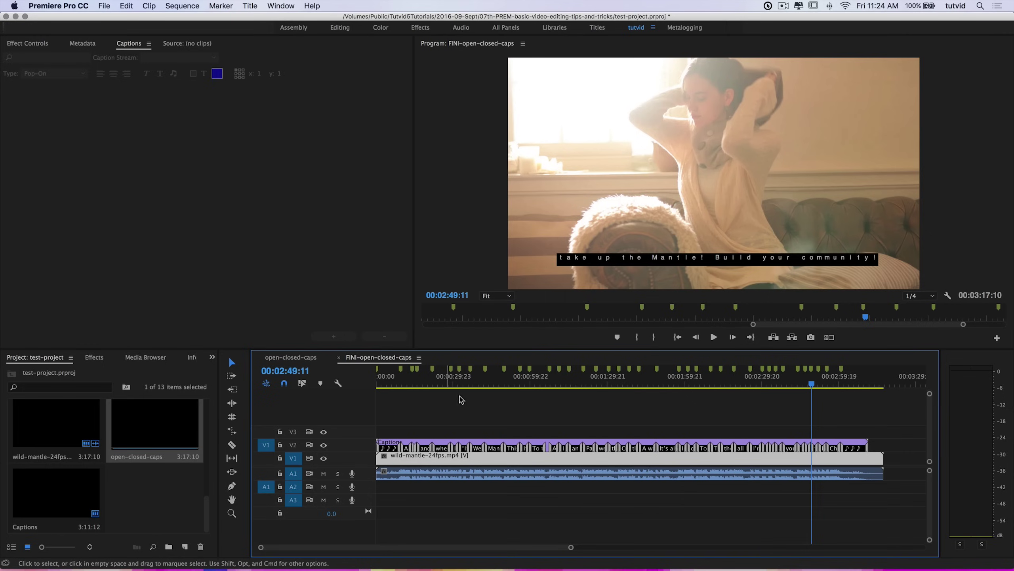
left_click(293, 356)
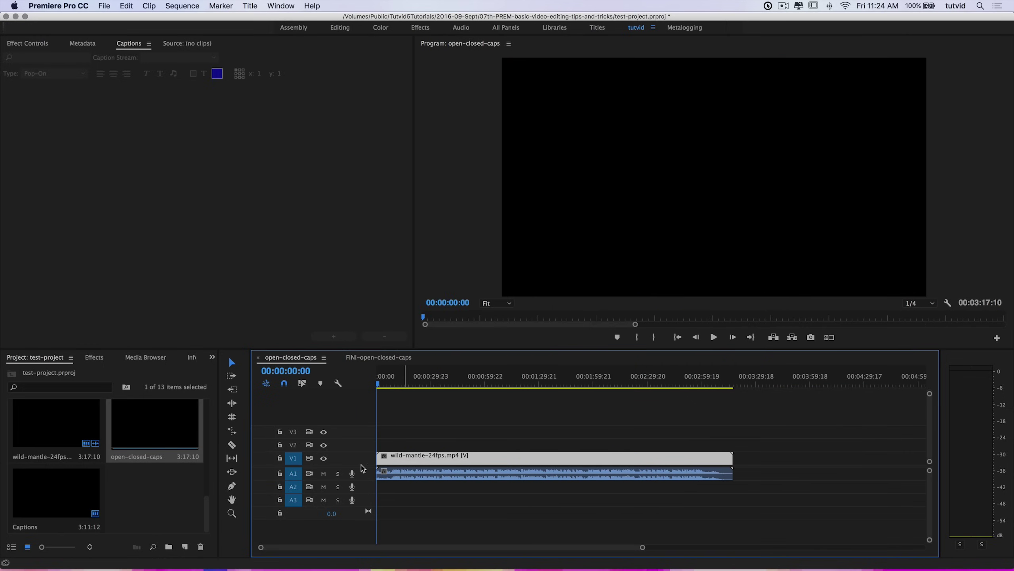
left_click(186, 546)
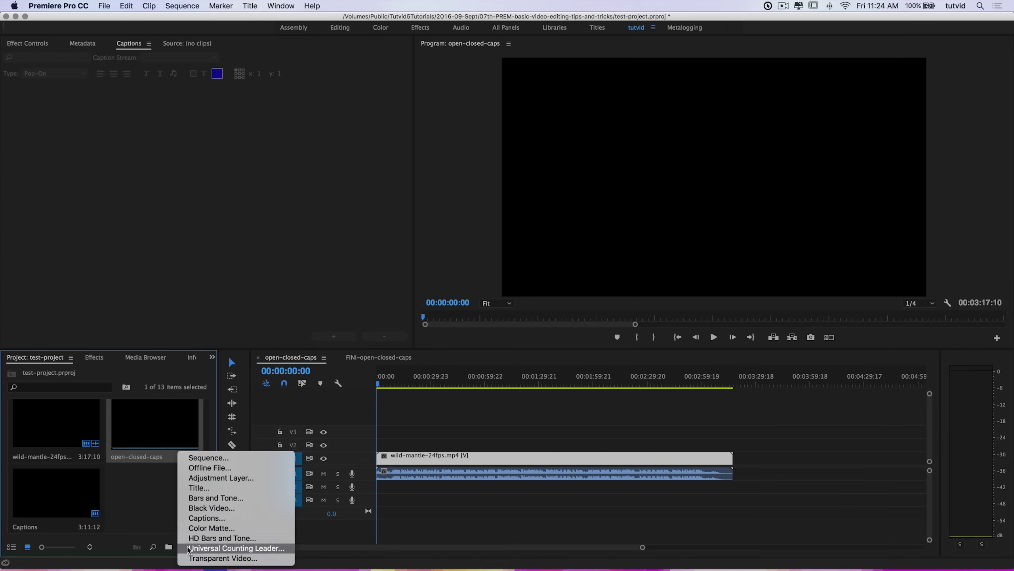
- Create a new Captions item with the Open Captions standard
left_click(197, 518)
left_click(578, 332)
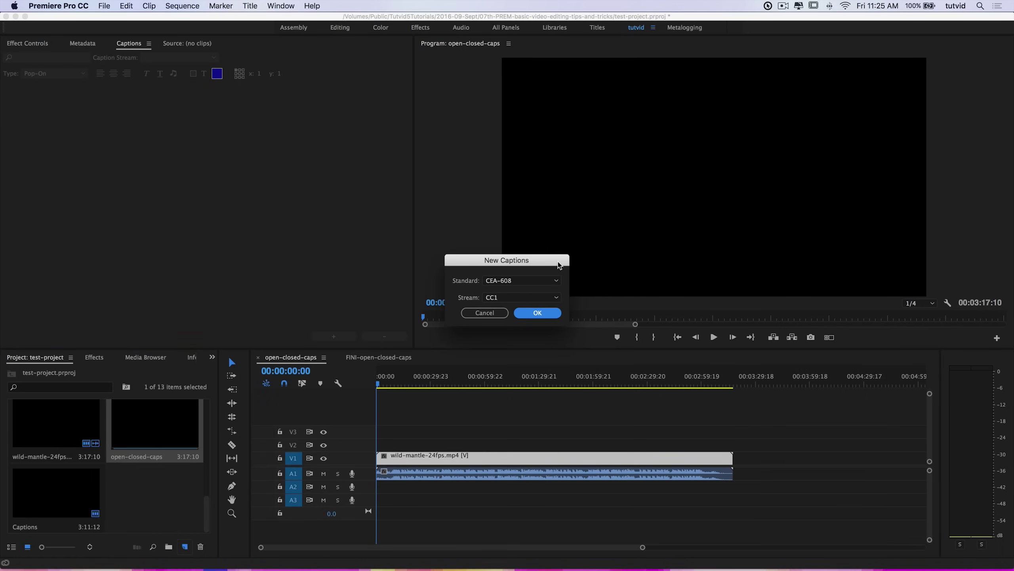
left_click(512, 280)
left_click(513, 327)
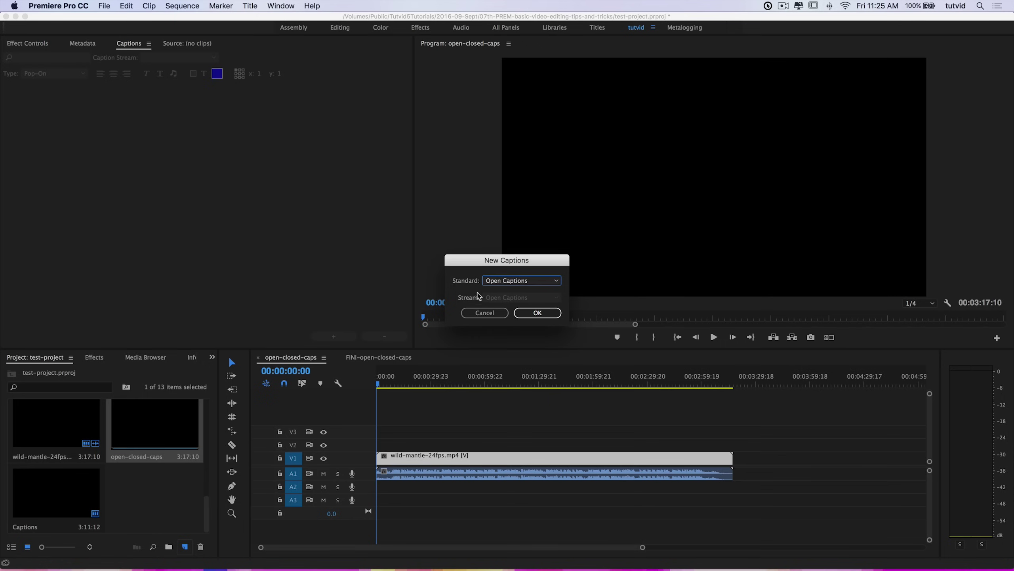
left_click(548, 314)
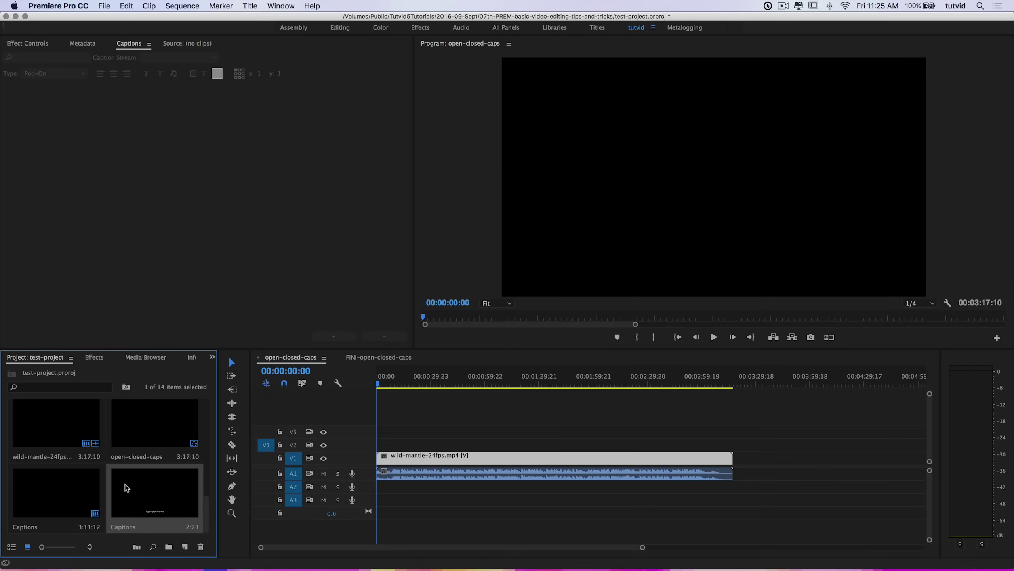
- Place the captions clip on V2 at the start, stretched to the video's end, and preview it at 00:00:01:18
left_click_drag(159, 496, 377, 441)
left_click(378, 442)
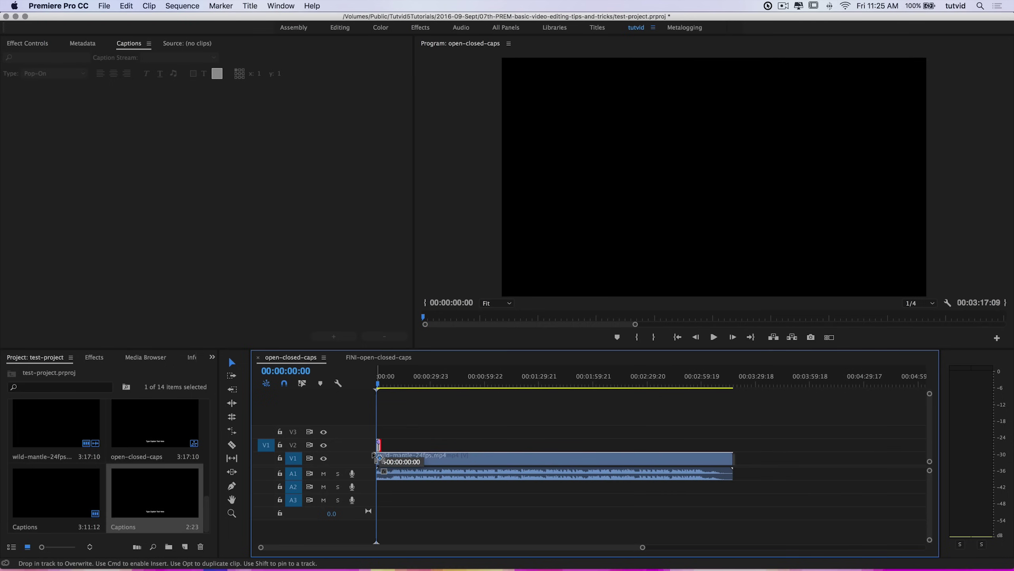
left_click_drag(378, 443, 732, 453)
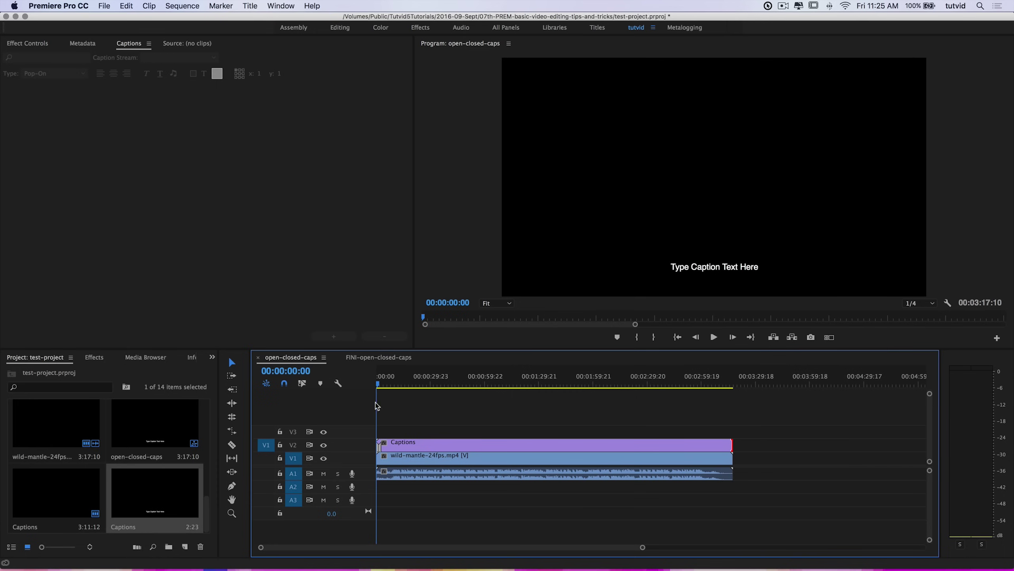
key("=")
key("=")
key("=")
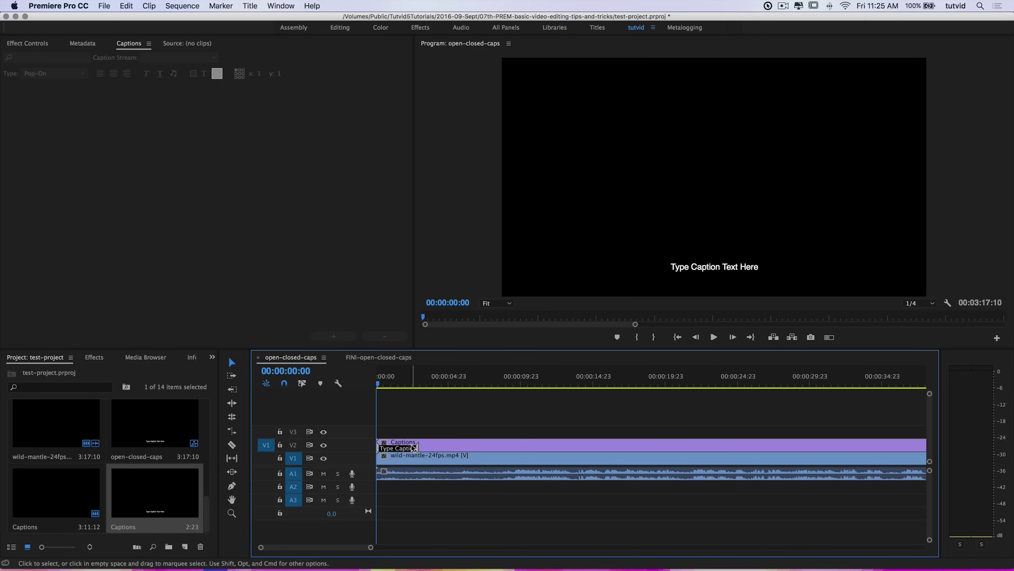
left_click(411, 447)
left_click_drag(387, 384, 402, 384)
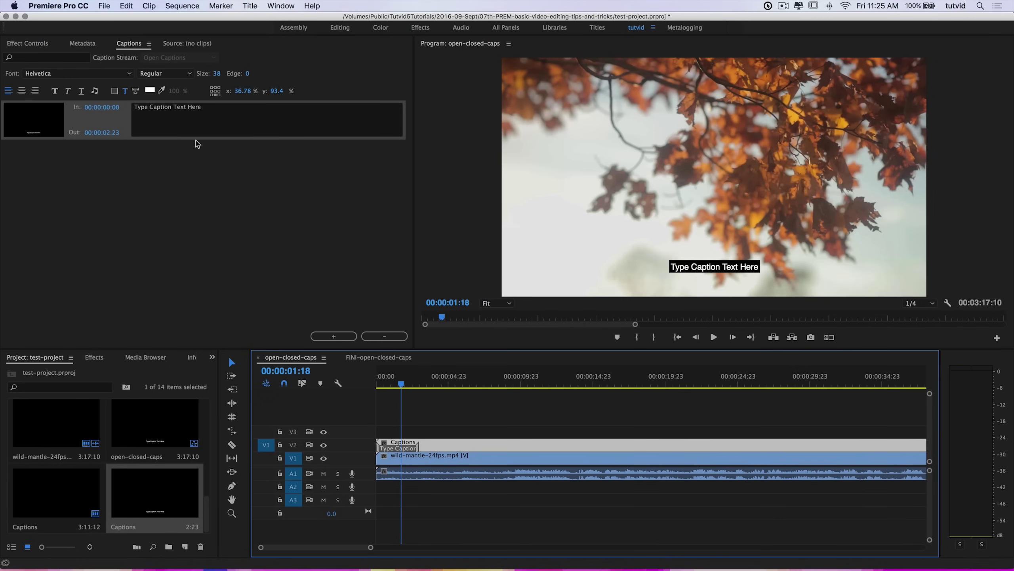
- Set the caption font to Arial Black with background opacity 0
left_click(89, 74)
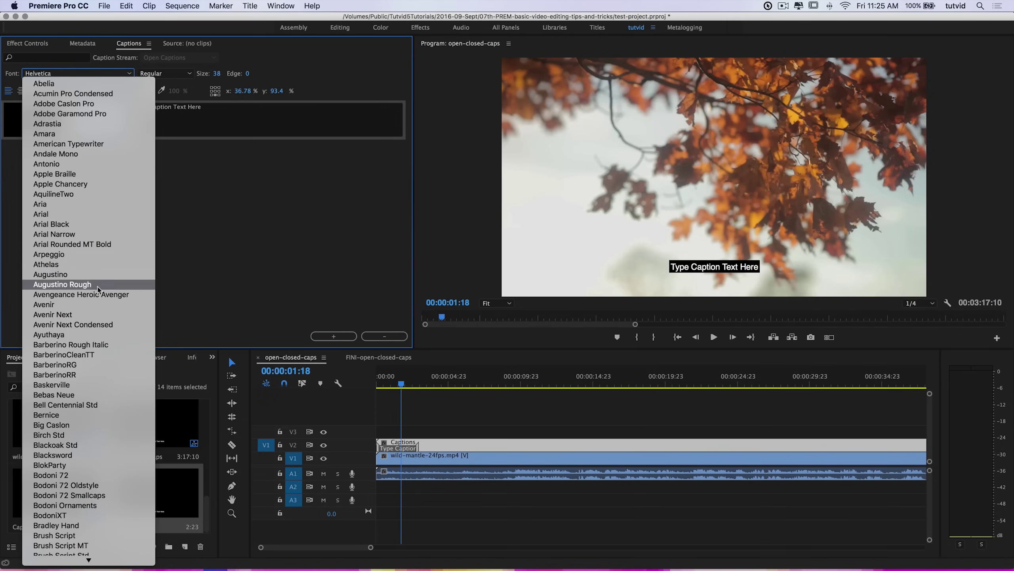
left_click(80, 224)
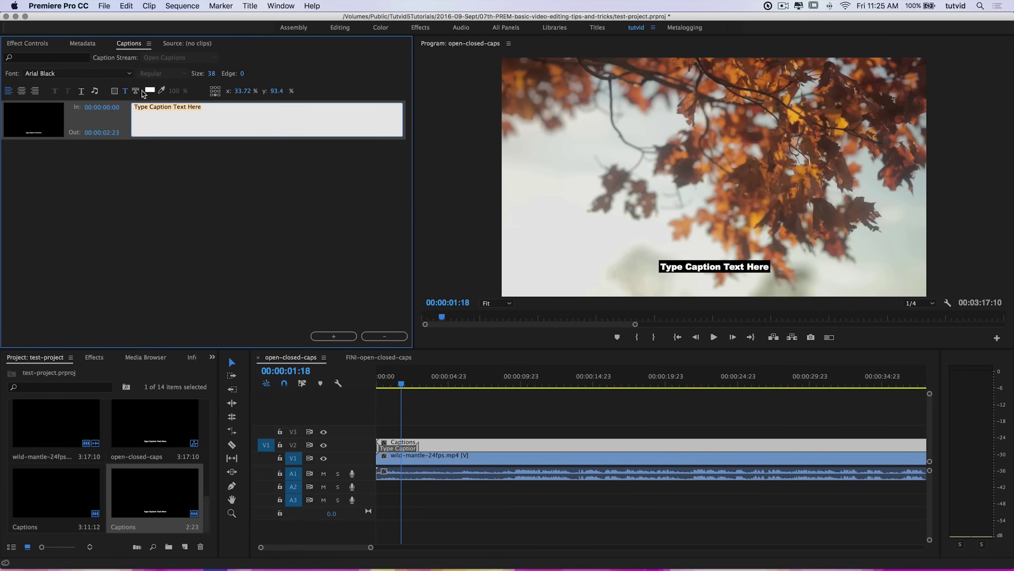
left_click(114, 91)
left_click(150, 91)
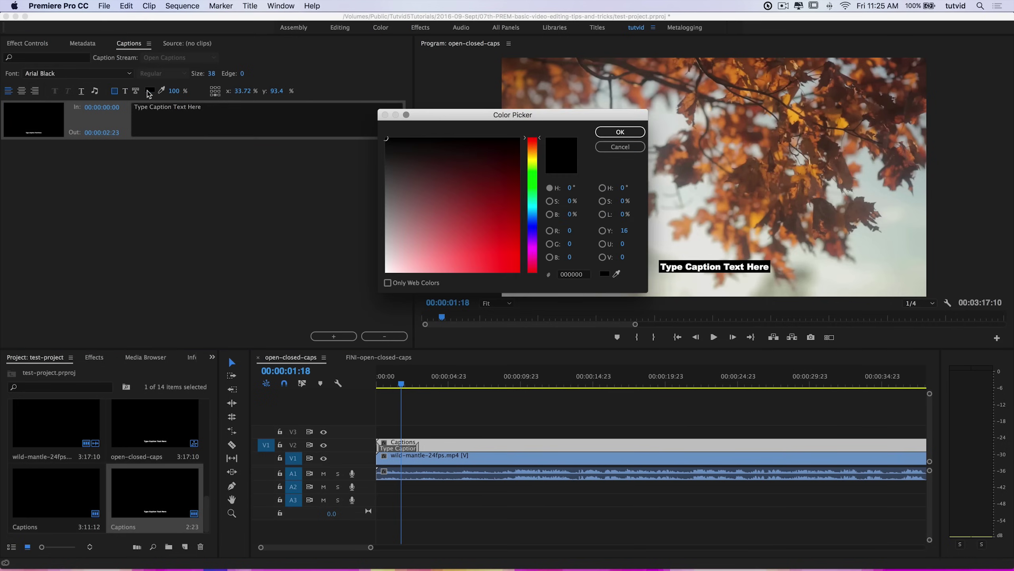
left_click(620, 147)
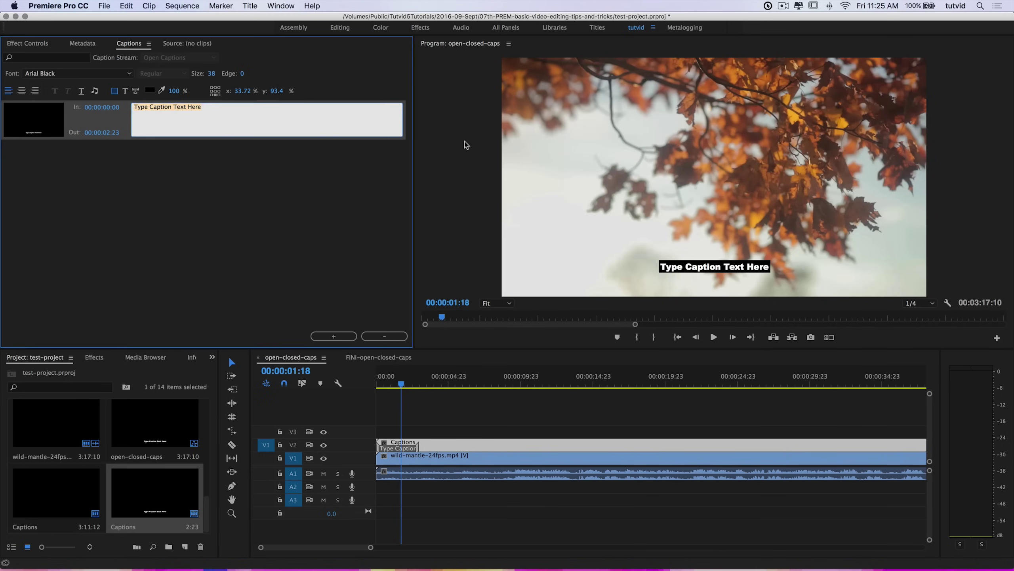
left_click_drag(172, 91, 104, 93)
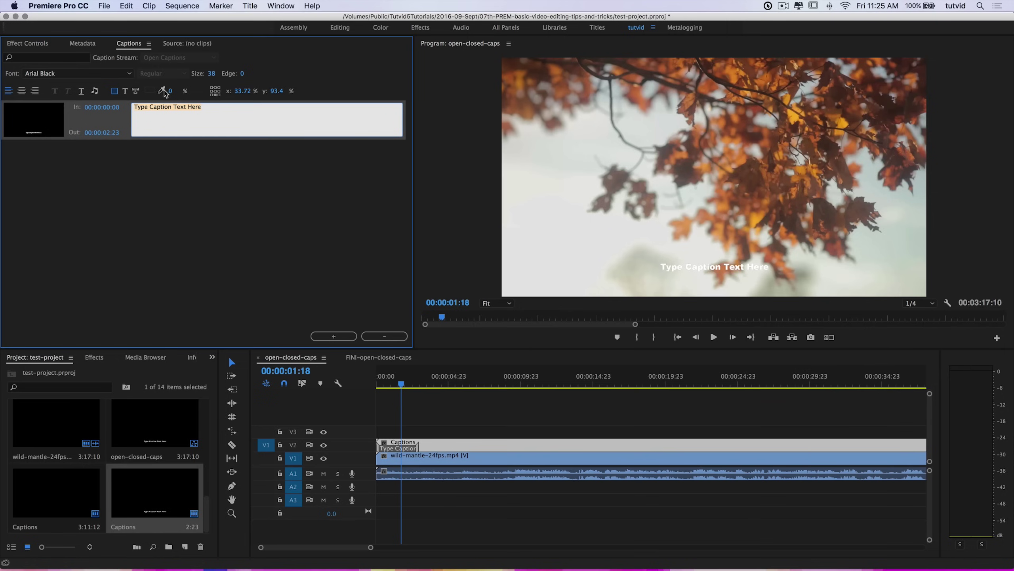
- Make the caption text colour 191919 and its size 84
left_click(125, 90)
left_click(150, 91)
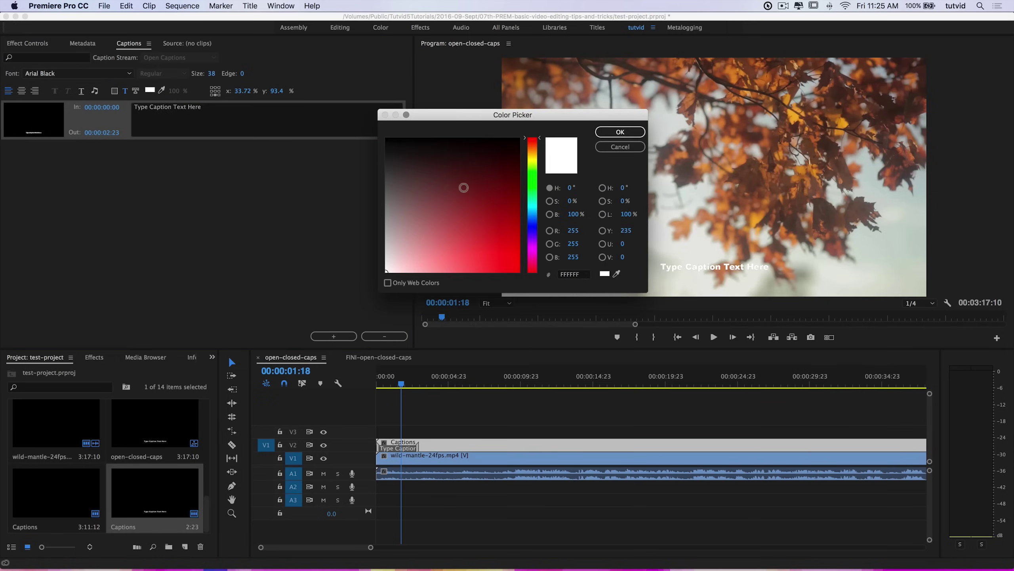
mouse_move(464, 188)
left_mouse_down()
mouse_move(368, 138)
mouse_move(361, 152)
left_mouse_up()
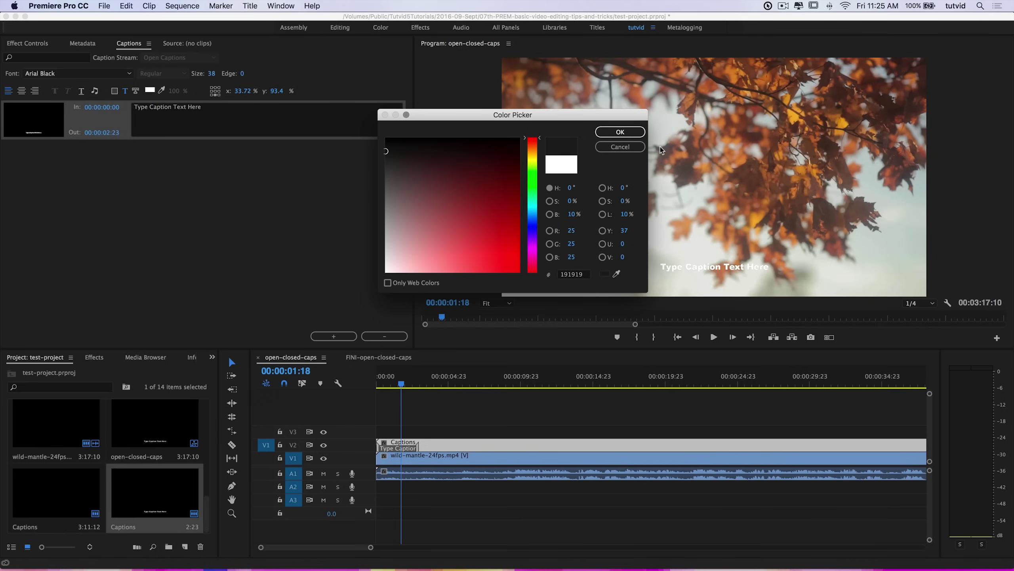
left_click(619, 134)
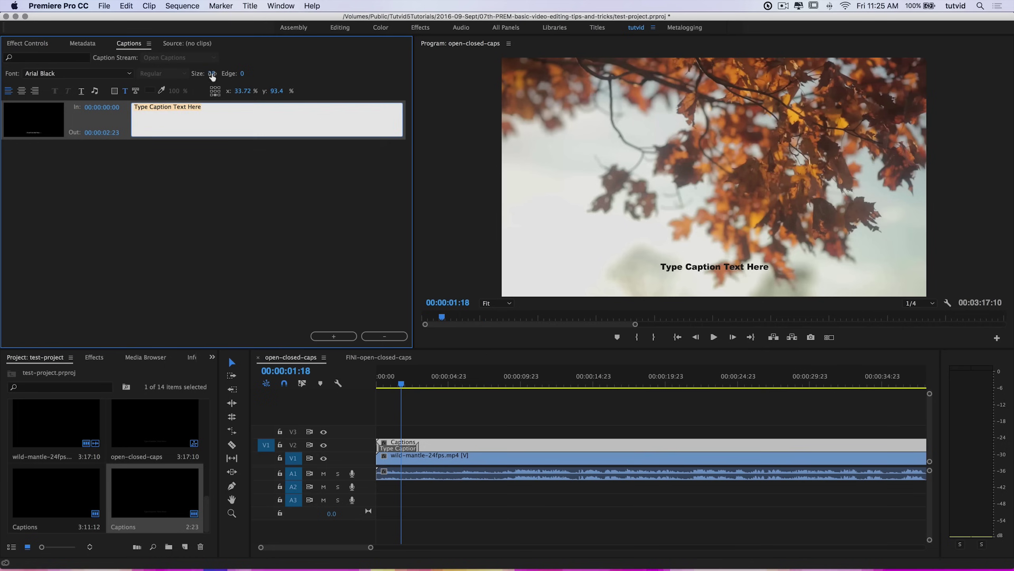
mouse_move(211, 73)
left_mouse_down()
mouse_move(231, 77)
mouse_move(220, 77)
left_mouse_up()
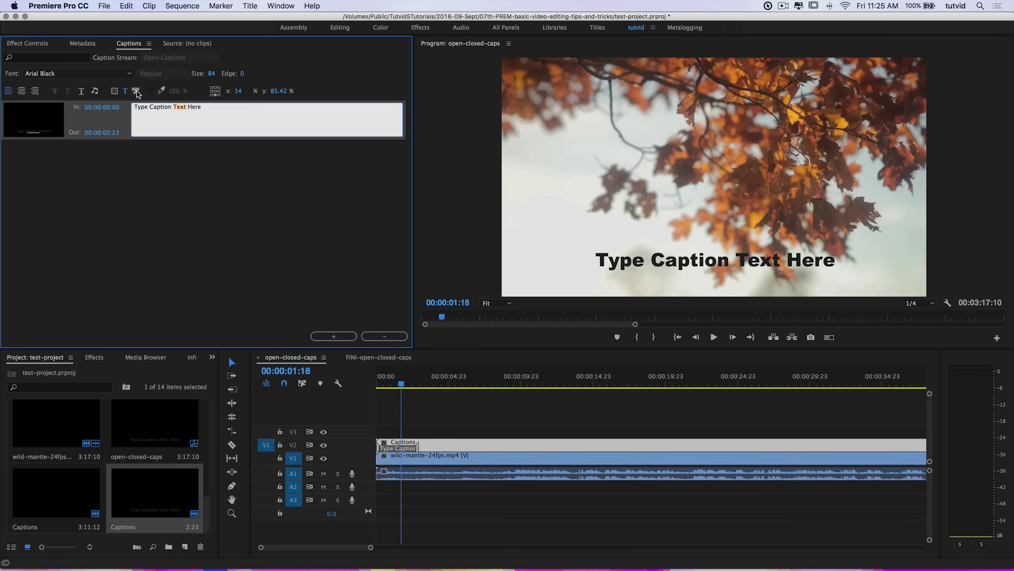
- Colour the word 'Text' orange
left_click(149, 90)
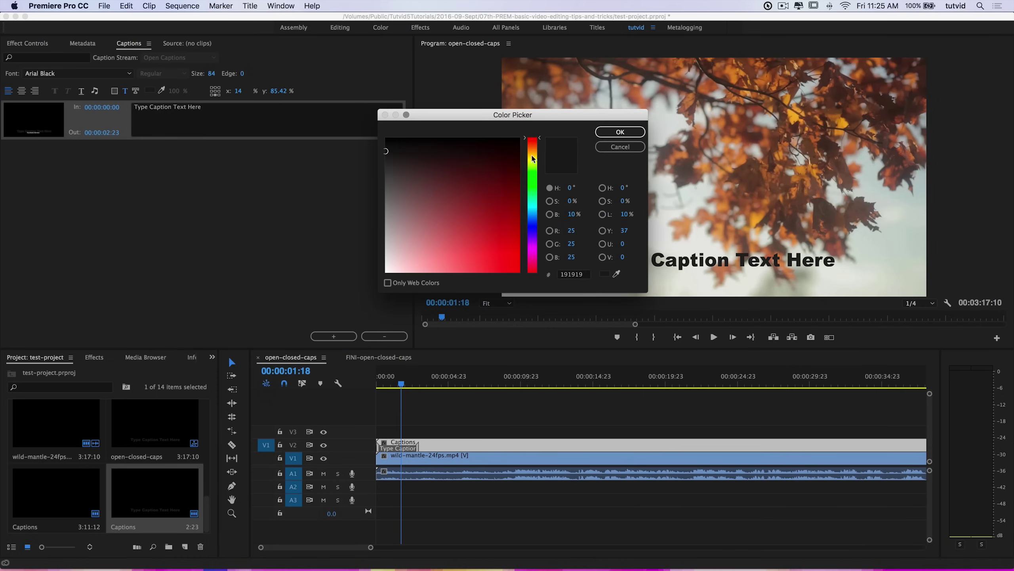
left_click_drag(532, 159, 532, 151)
mouse_move(503, 219)
left_mouse_down()
mouse_move(483, 250)
mouse_move(515, 255)
left_mouse_up()
left_click(611, 133)
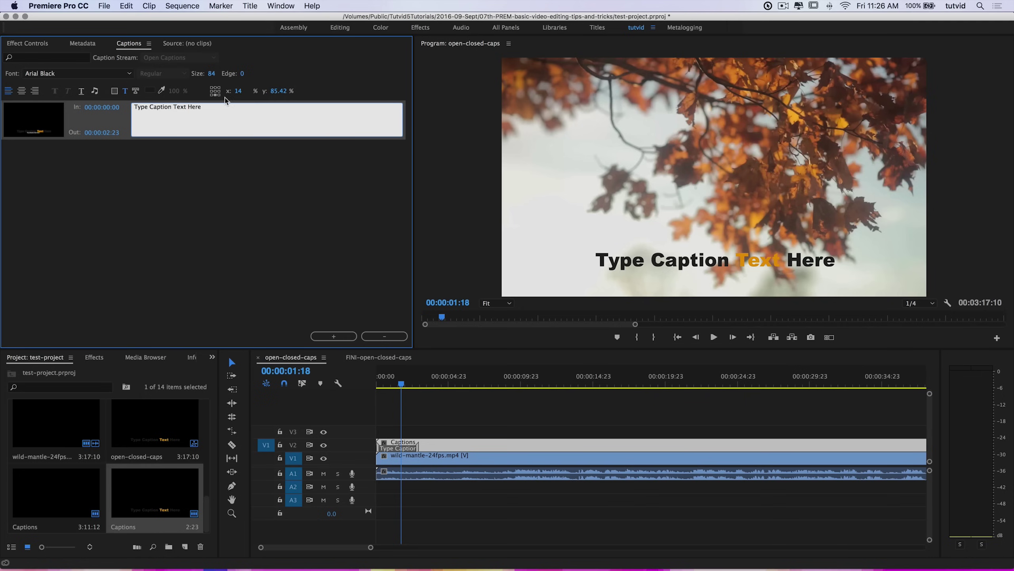
- Position the caption mid-frame at x 14, y 42.71, then show the FINI-open-closed-caps sequence
left_click(212, 97)
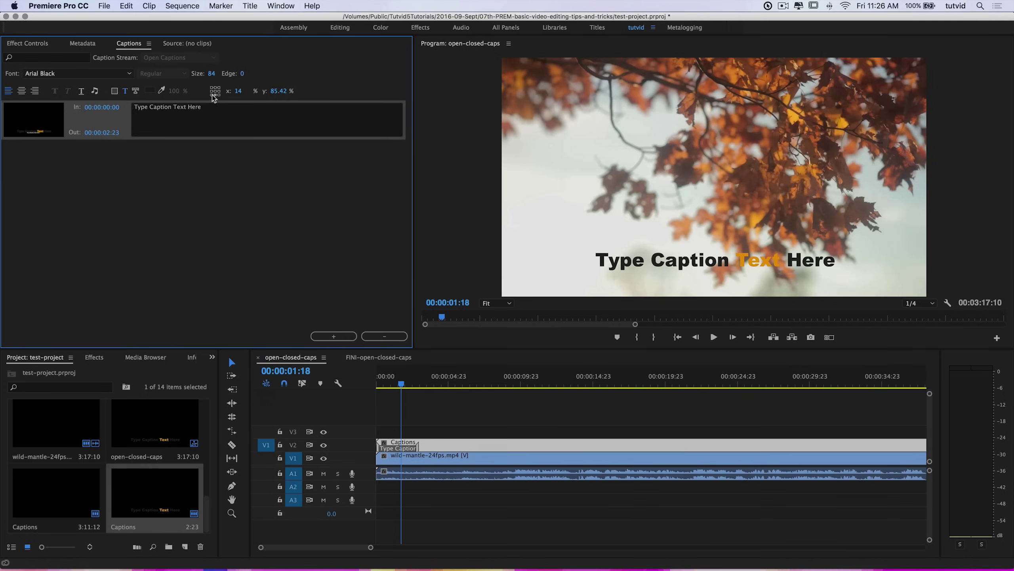
left_click(212, 96)
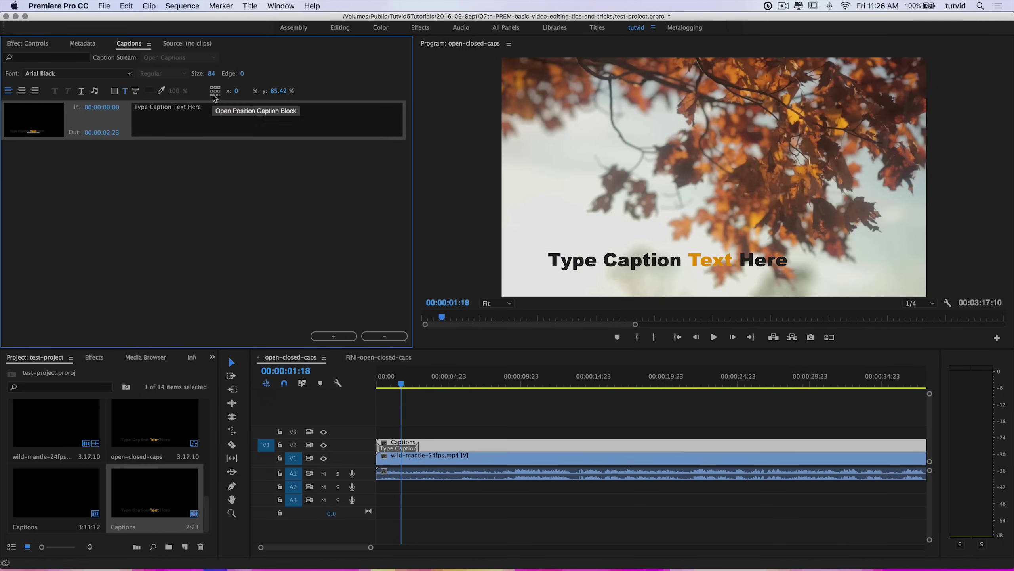
left_click_drag(233, 92, 255, 94)
left_click(244, 91)
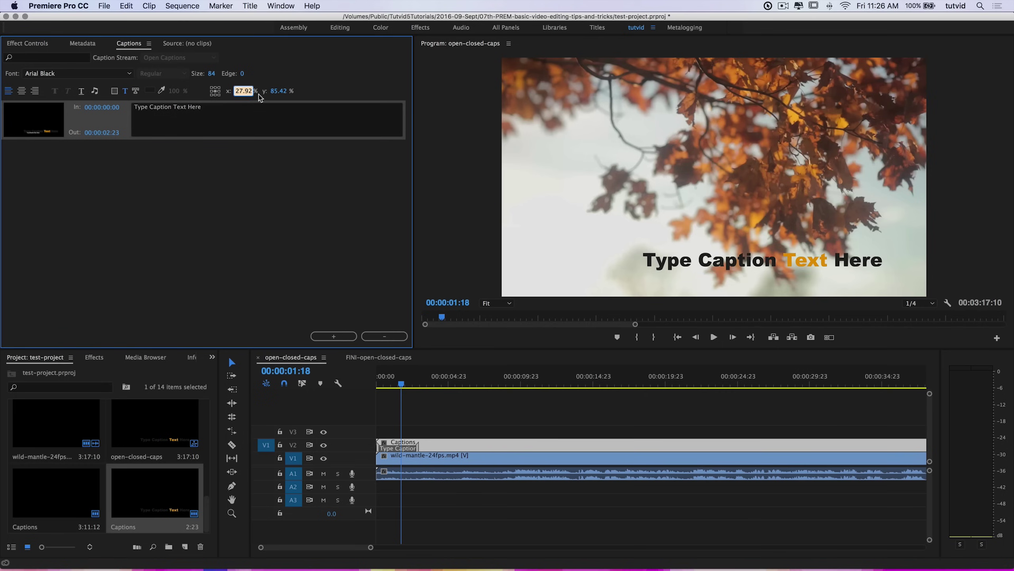
left_click(696, 266)
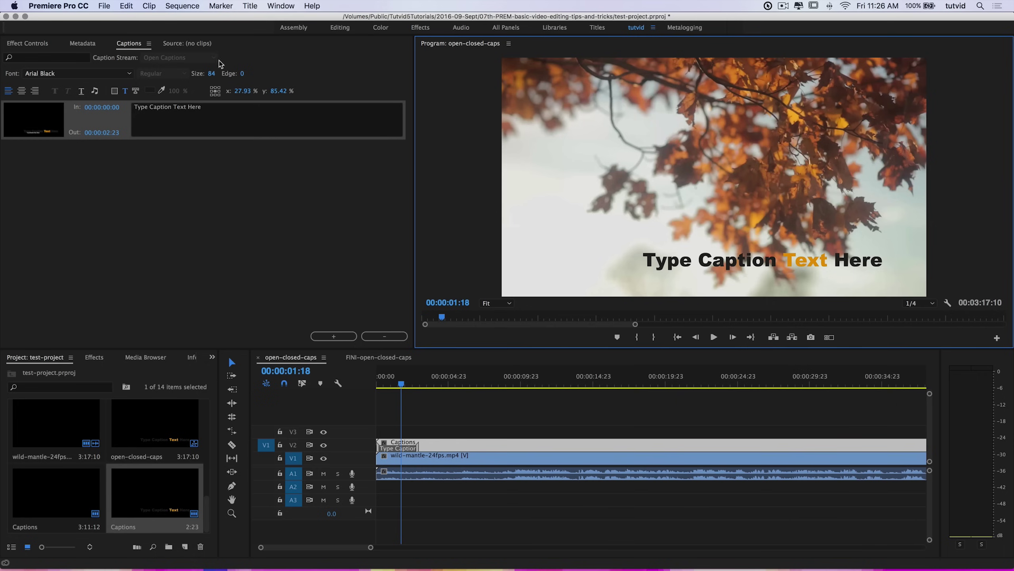
left_click(215, 93)
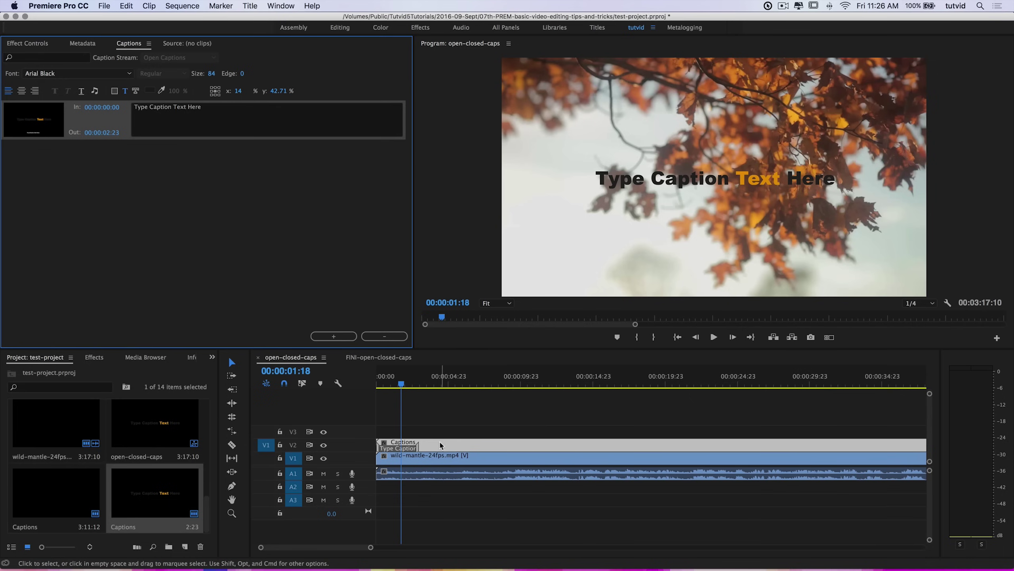
left_click(335, 450)
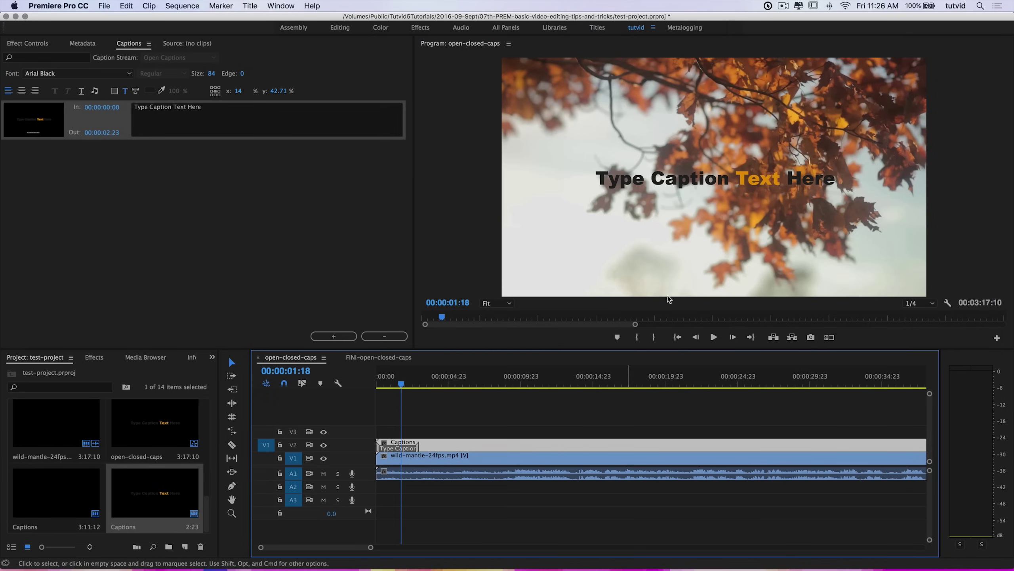
left_click(382, 358)
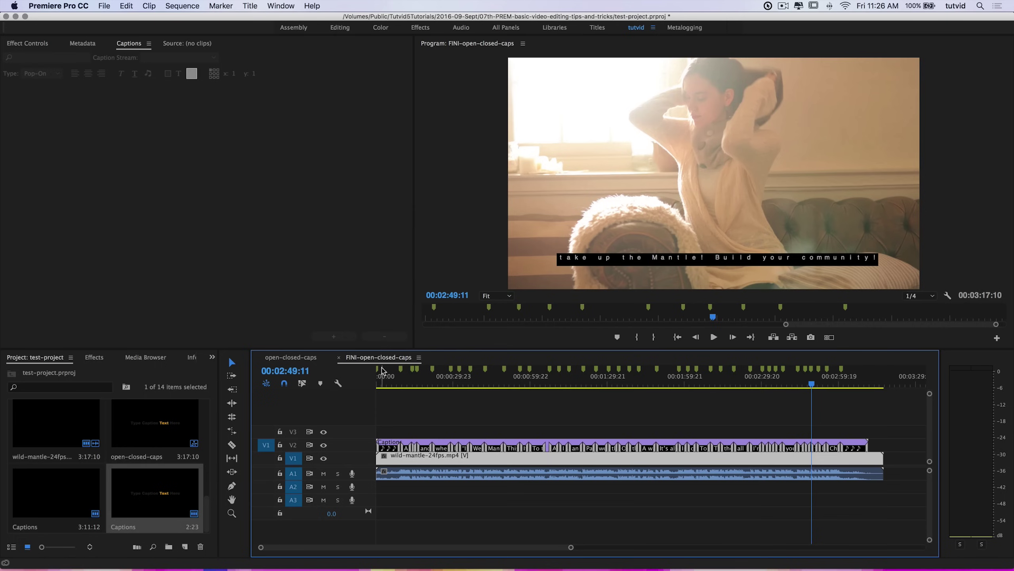
- Mark an In point at the sequence start and an Out point at its end
key("Home")
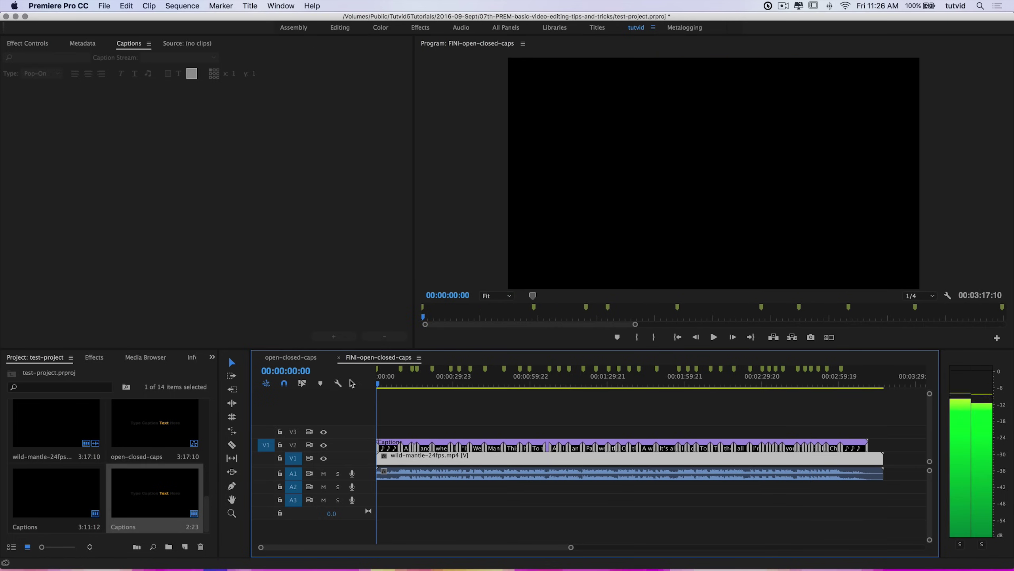
left_click(412, 461)
key("i")
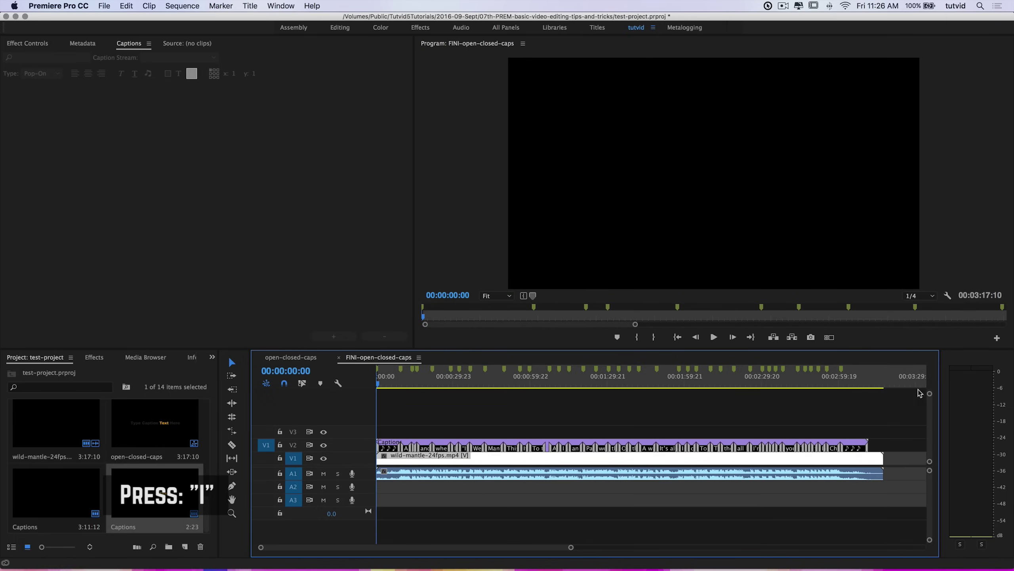
left_click(870, 377)
key("End")
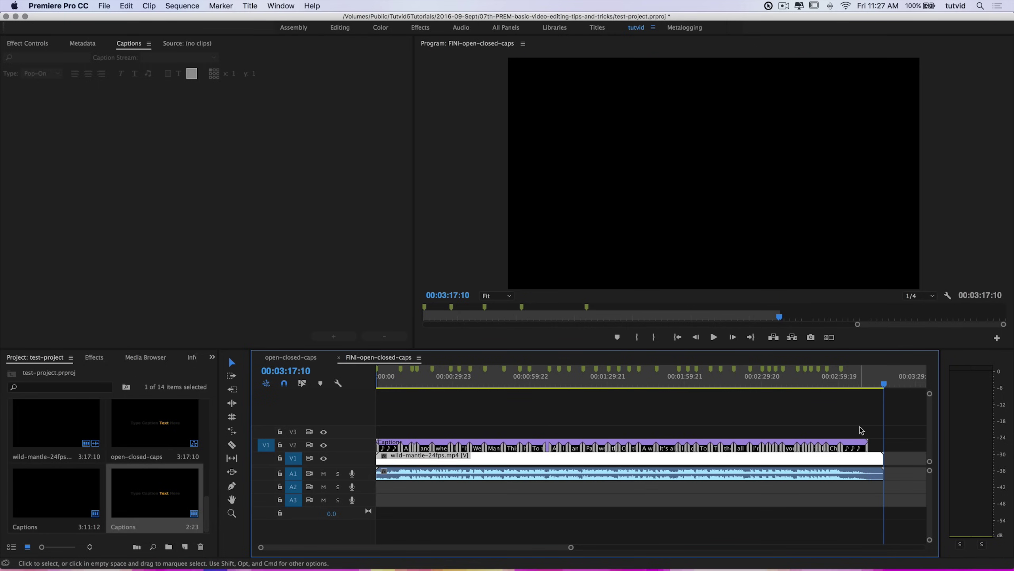
key("o")
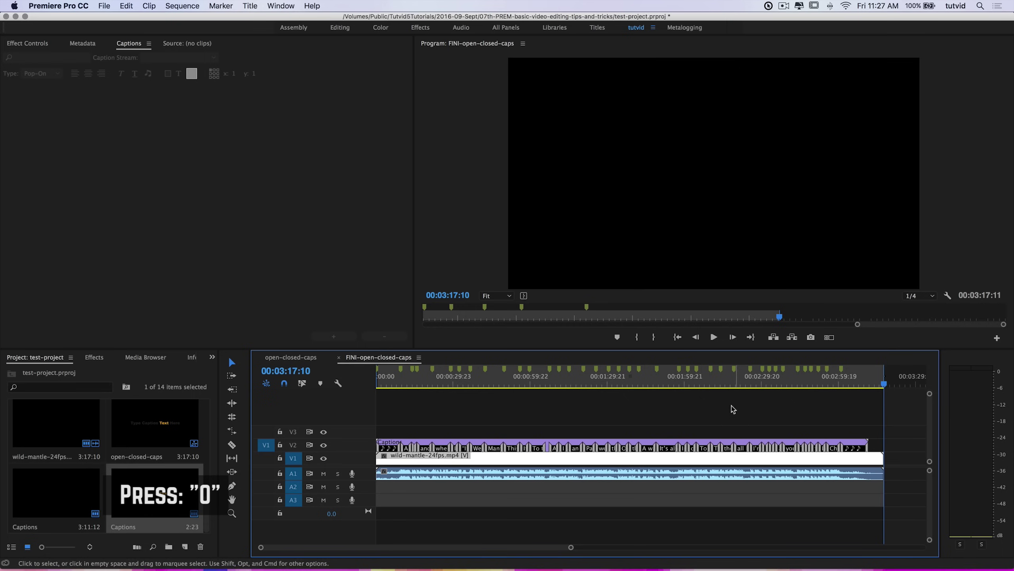
- Open the Export Media settings from the File > Export menu
left_click(103, 6)
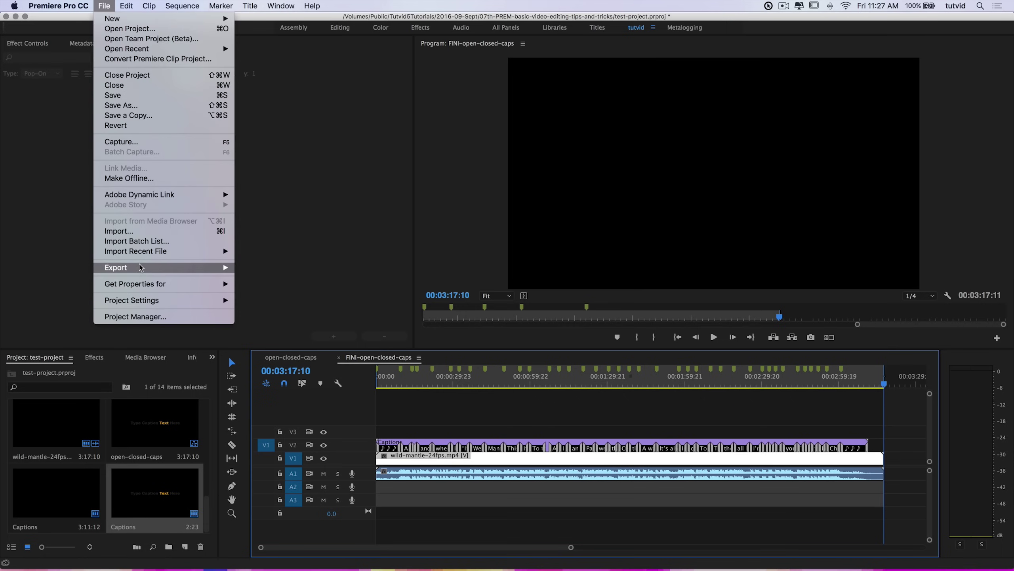
mouse_move(207, 267)
left_click(285, 268)
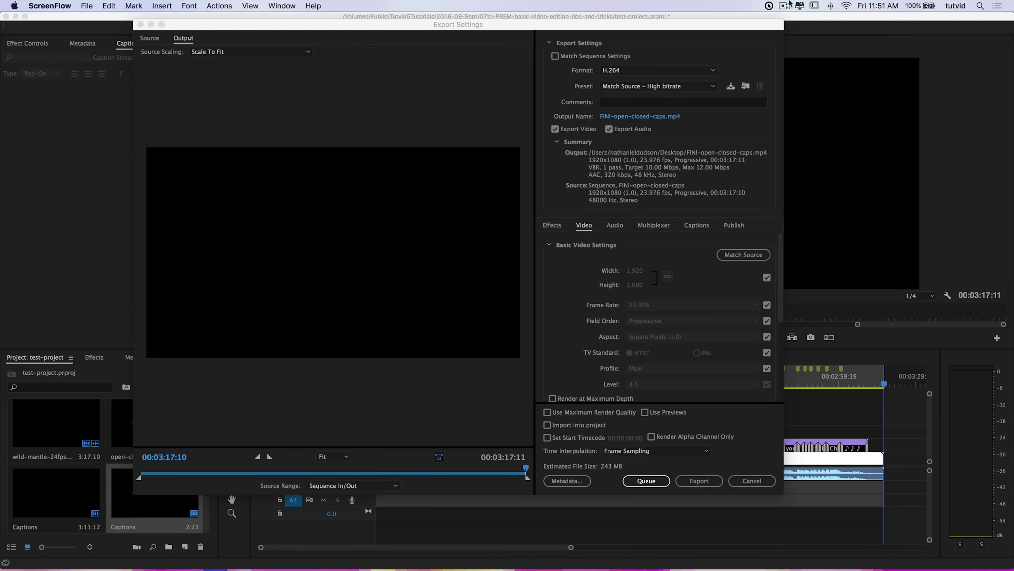
- Trim the export out point to about 31 seconds, giving a 00:00:31:03 custom range
left_click(492, 20)
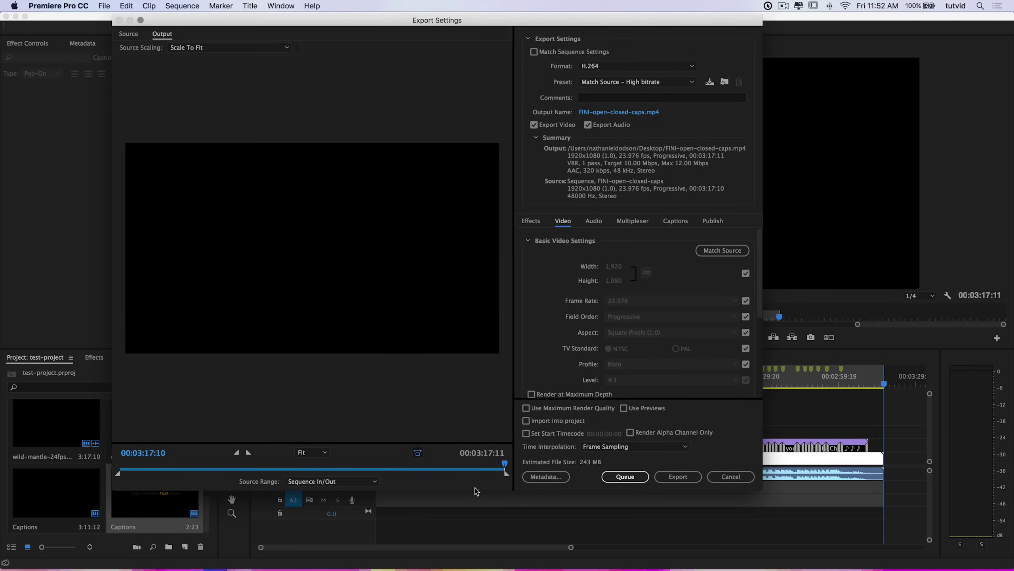
left_click_drag(505, 464, 179, 466)
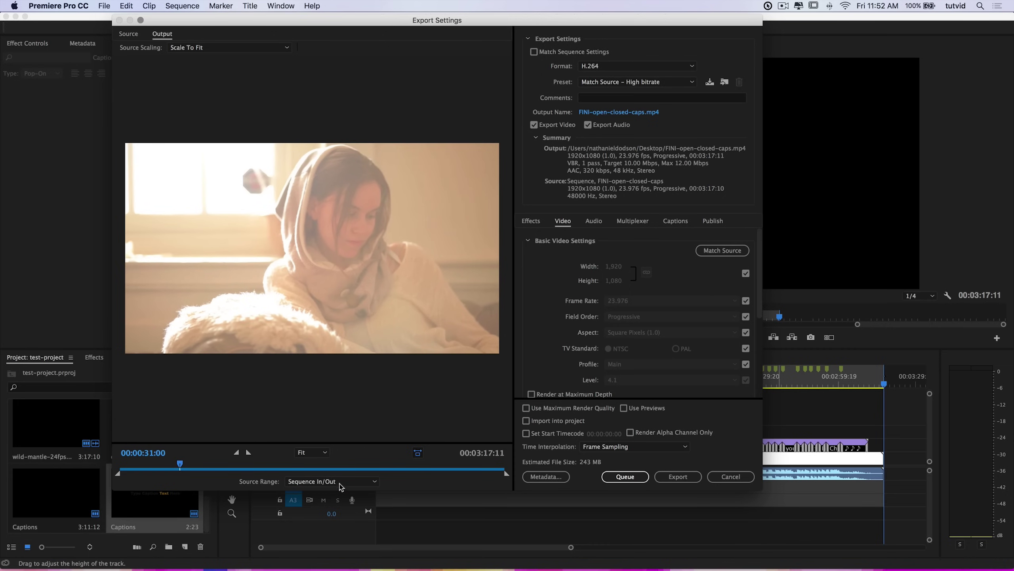
left_click_drag(506, 473, 178, 475)
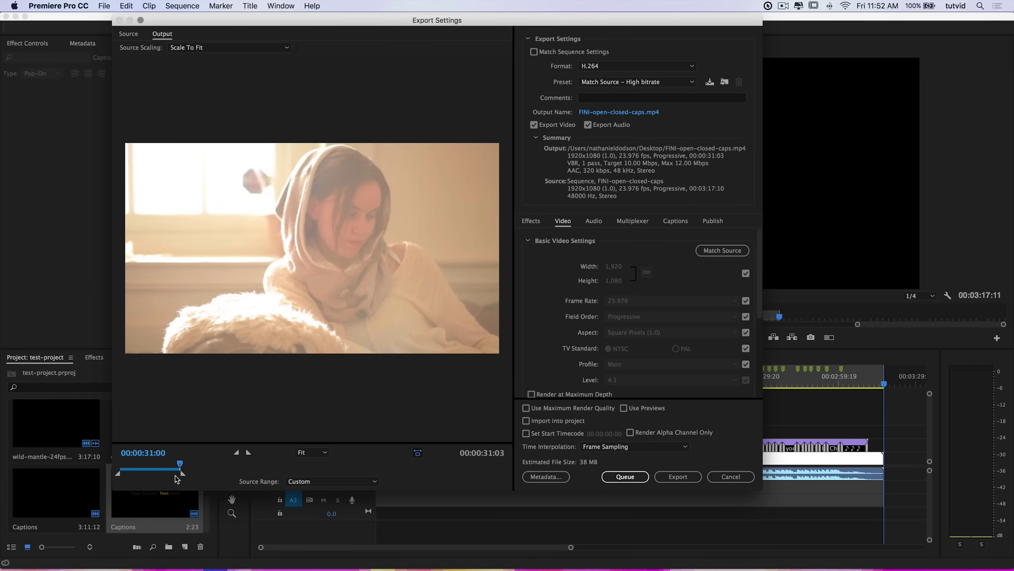
left_click(675, 222)
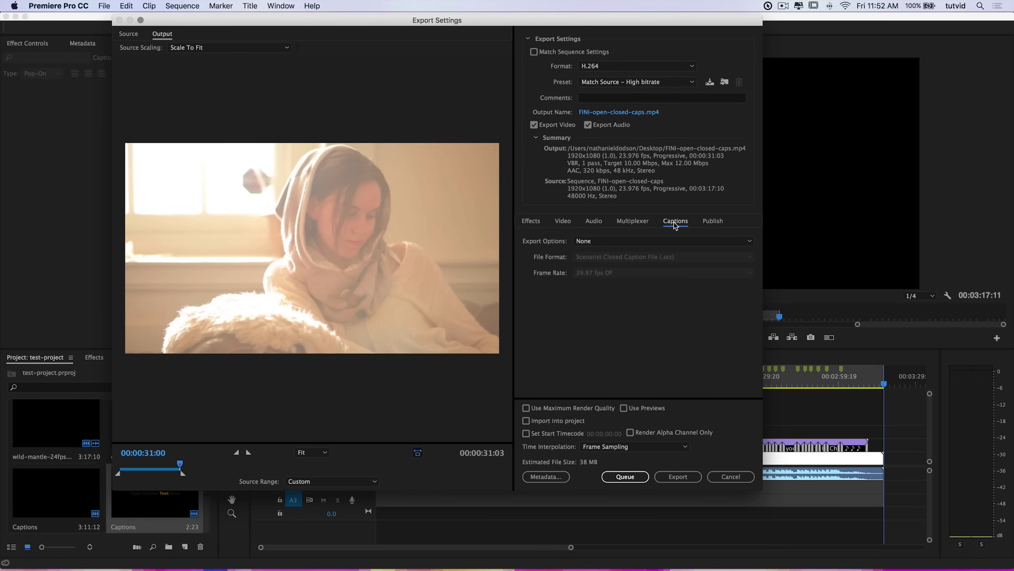
- Set captions to Create Sidecar File in Scenarist (.scc) format, then review the Export Options choices
left_click(592, 242)
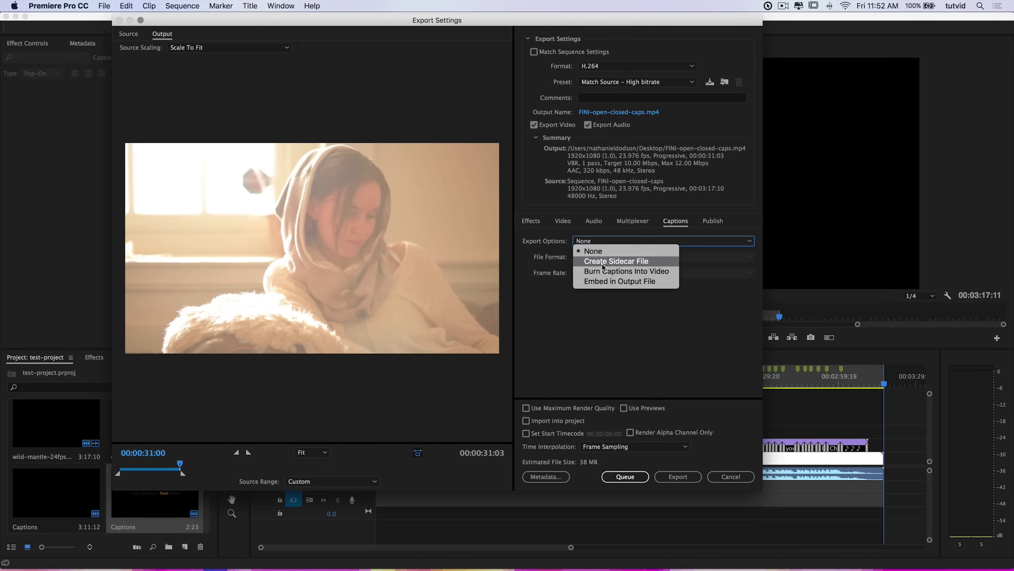
left_click(611, 261)
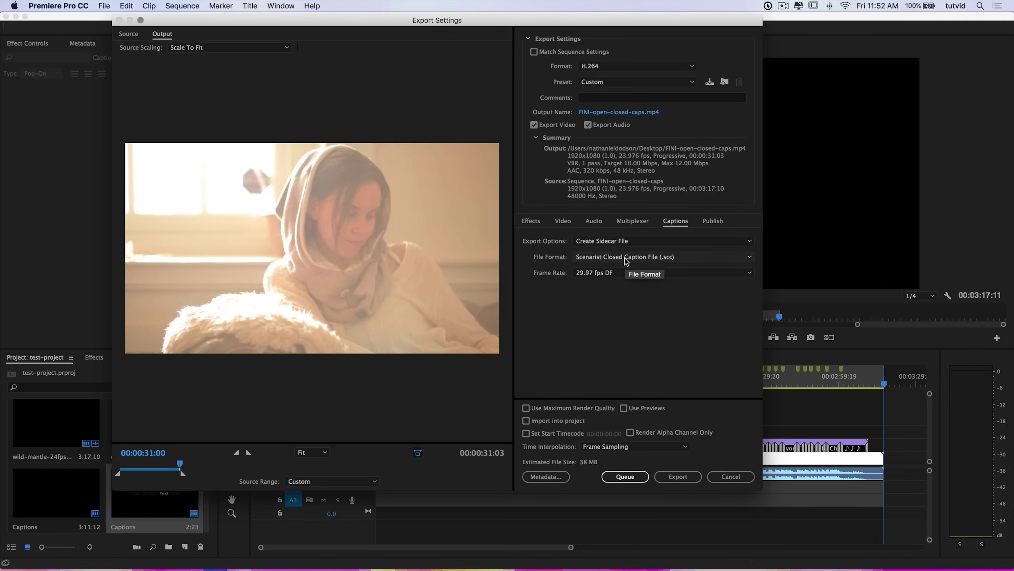
left_click(647, 258)
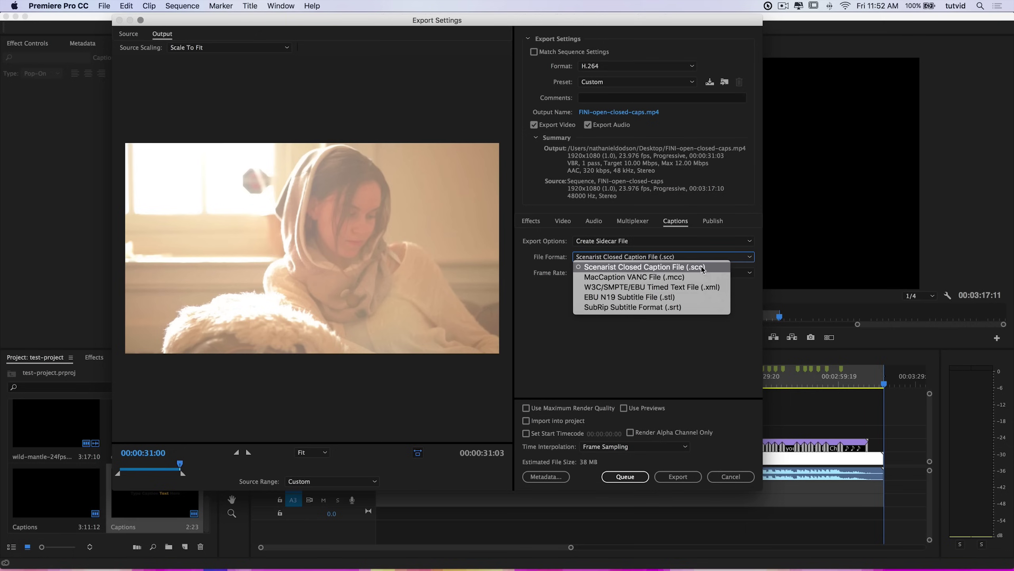
left_click(662, 267)
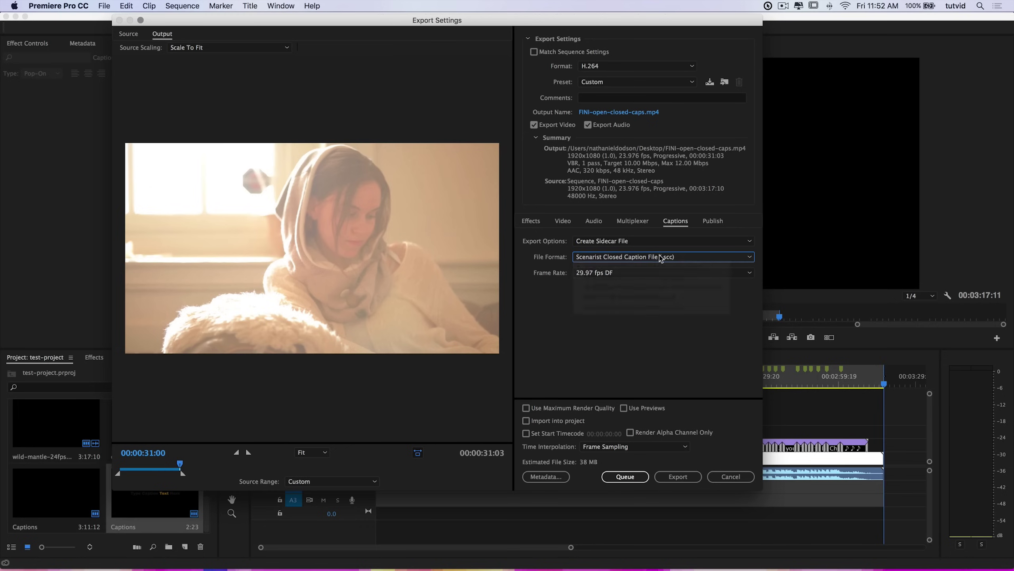
left_click(661, 258)
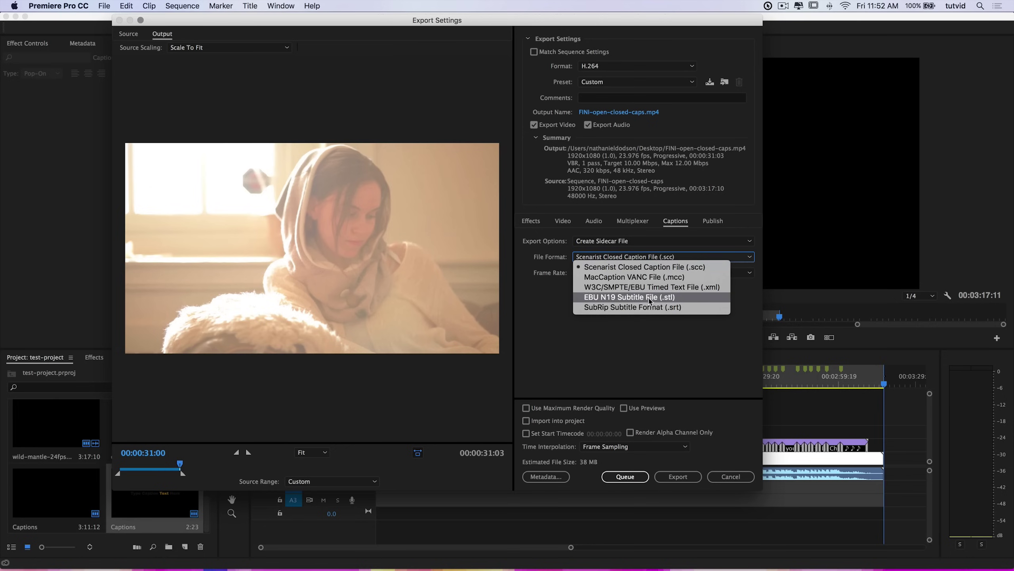
left_click(609, 260)
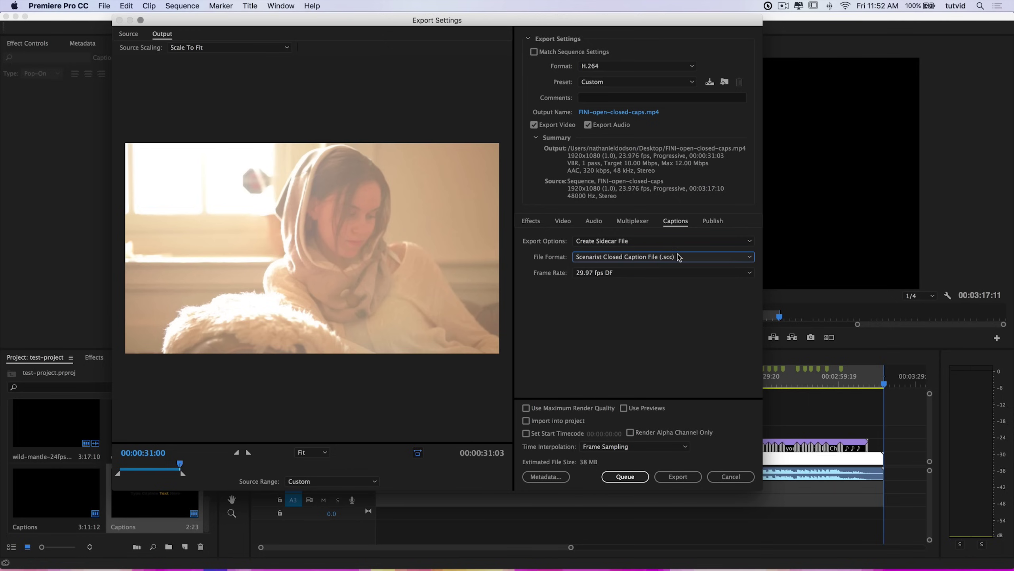
left_click(654, 242)
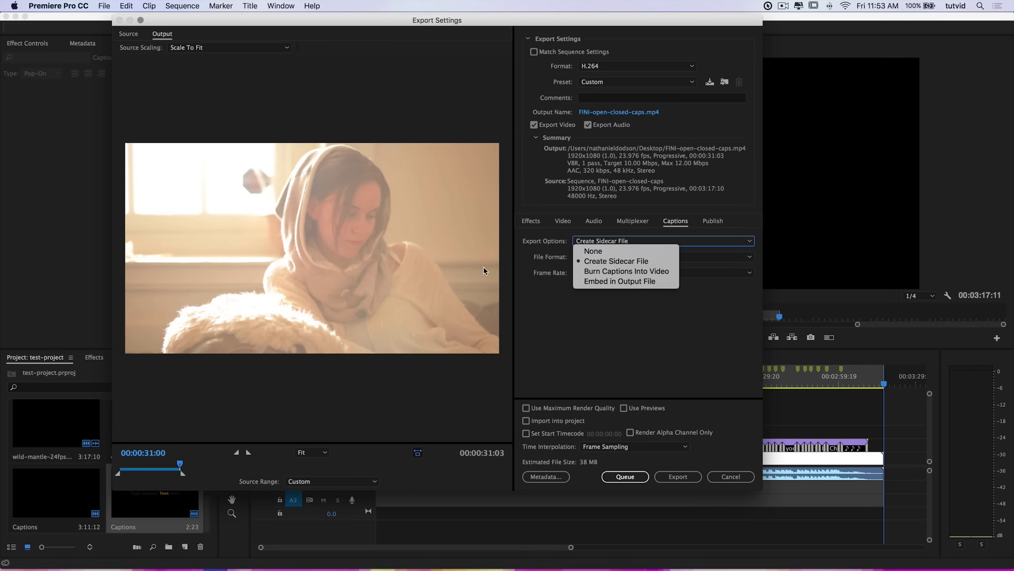
- Burn captions into the video using the CEA-708 Service 1 stream format
left_click(595, 273)
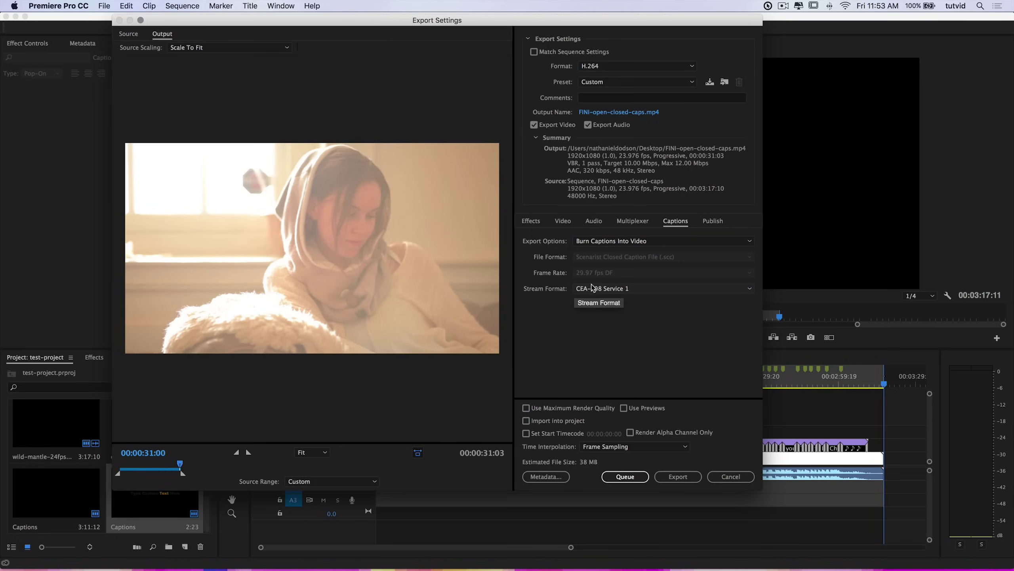
left_click(581, 288)
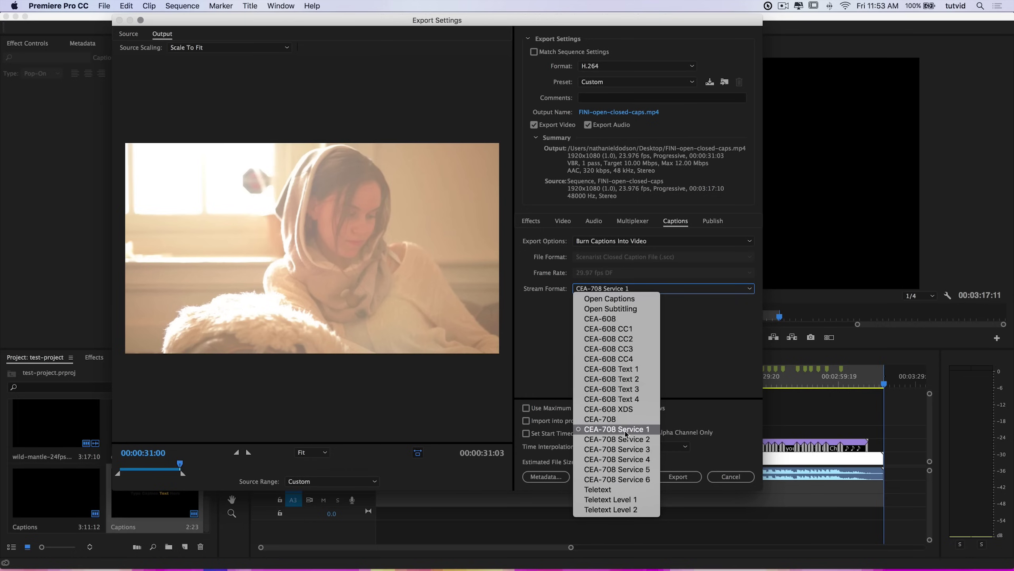
left_click(639, 429)
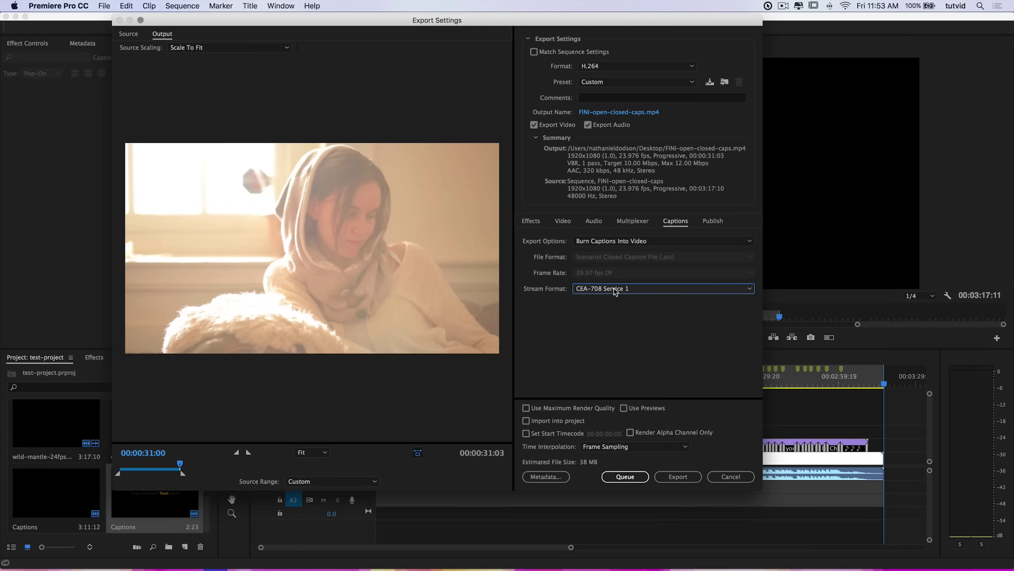
- Rename the output to finished.mp4 and start the export
left_click(628, 115)
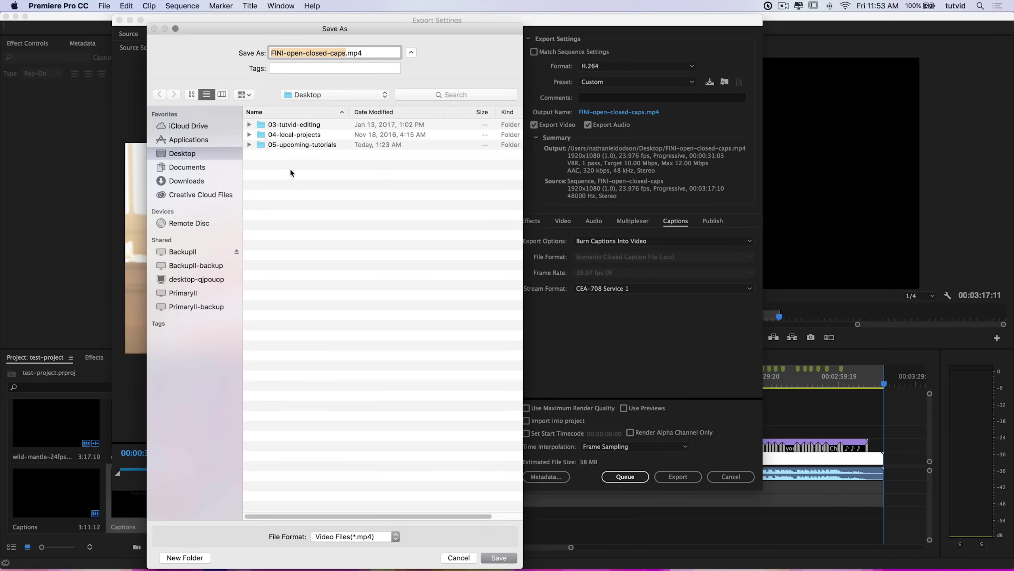
type("finishe")
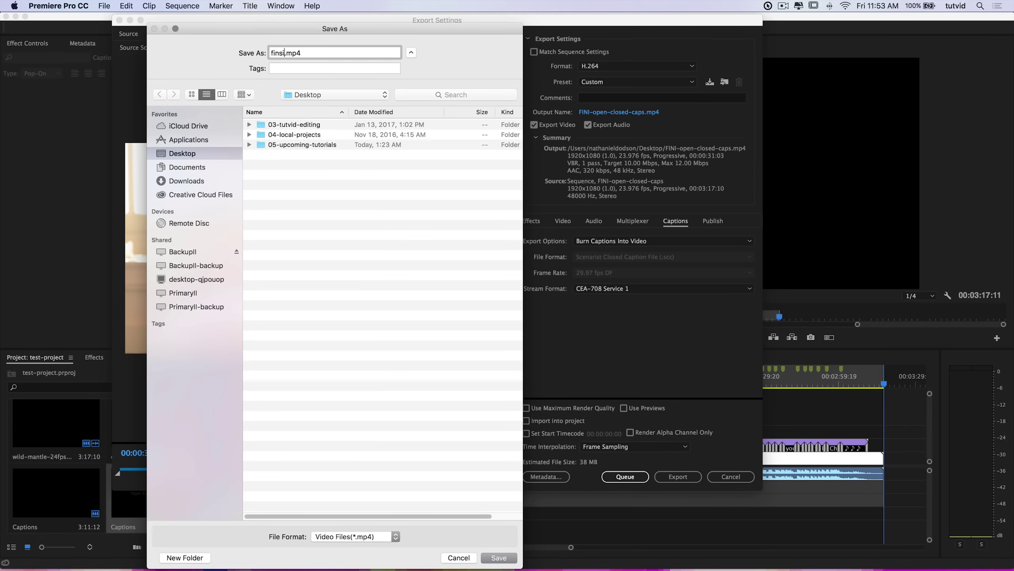
type("d")
key("Return")
left_click_drag(654, 23, 660, 37)
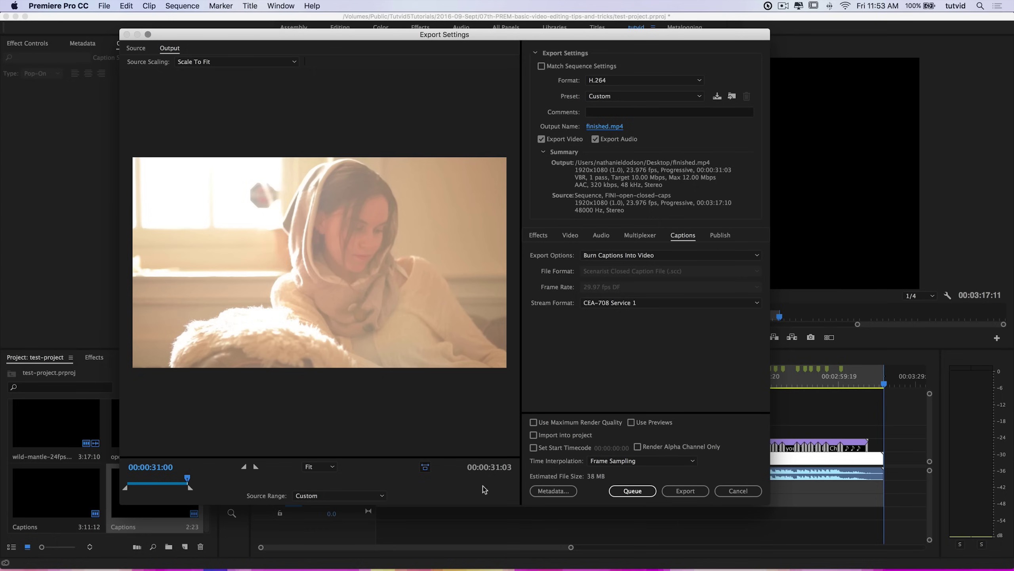
left_click(675, 489)
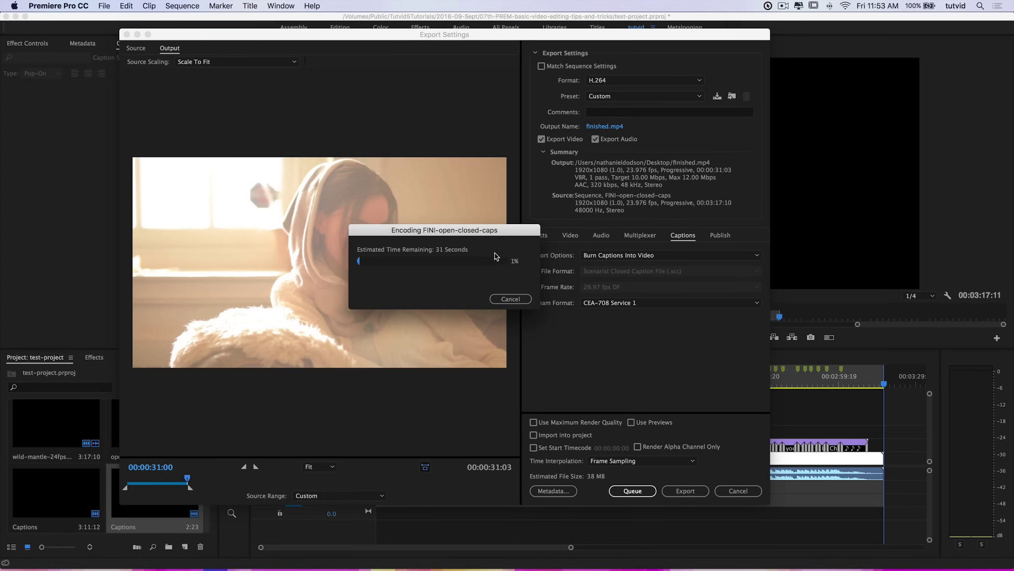
- Open the exported finished.mp4 from the Desktop folder in Finder
left_click_drag(493, 235, 391, 223)
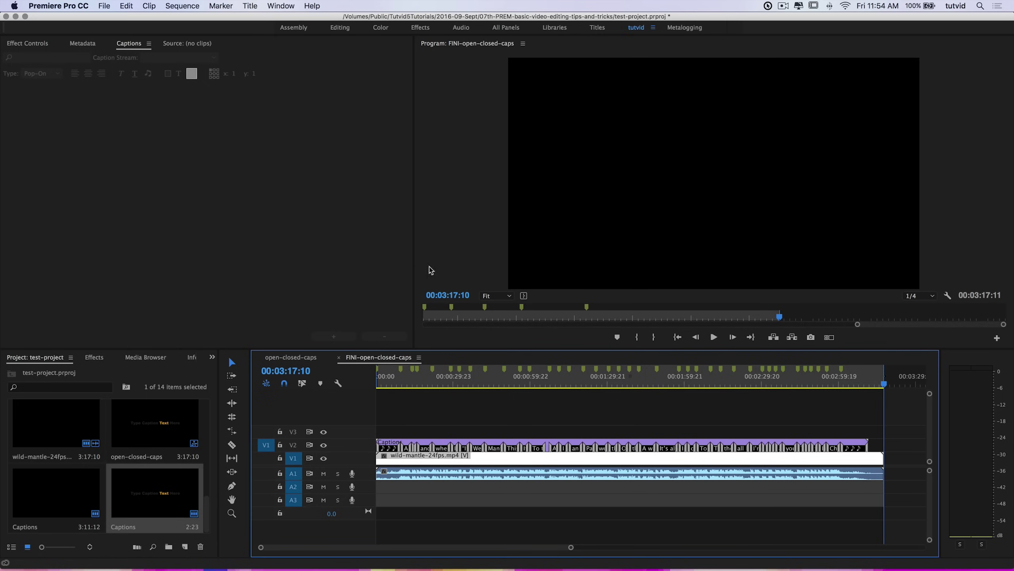
key("super+Tab")
left_click(599, 283)
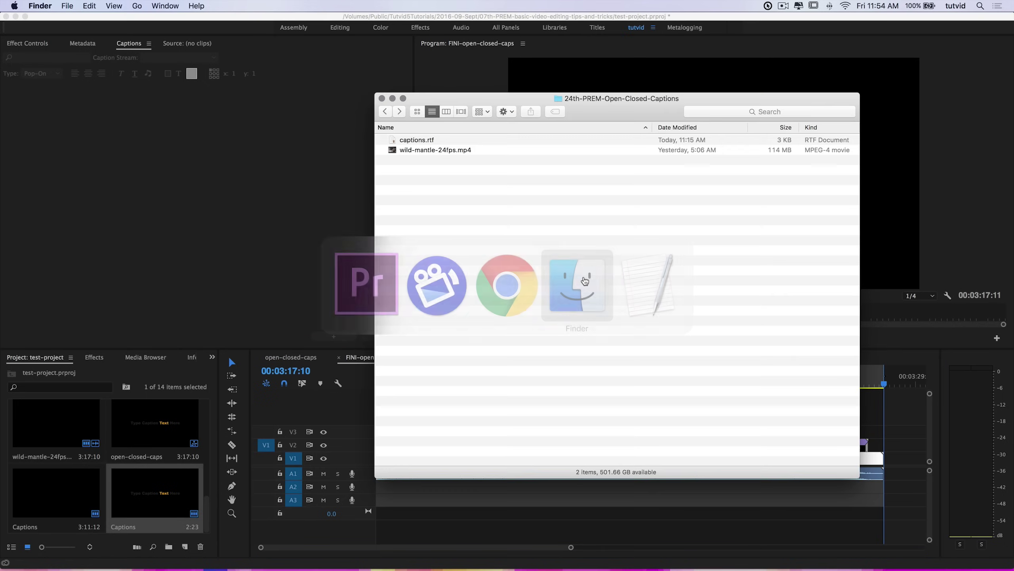
left_click(138, 6)
left_click(168, 78)
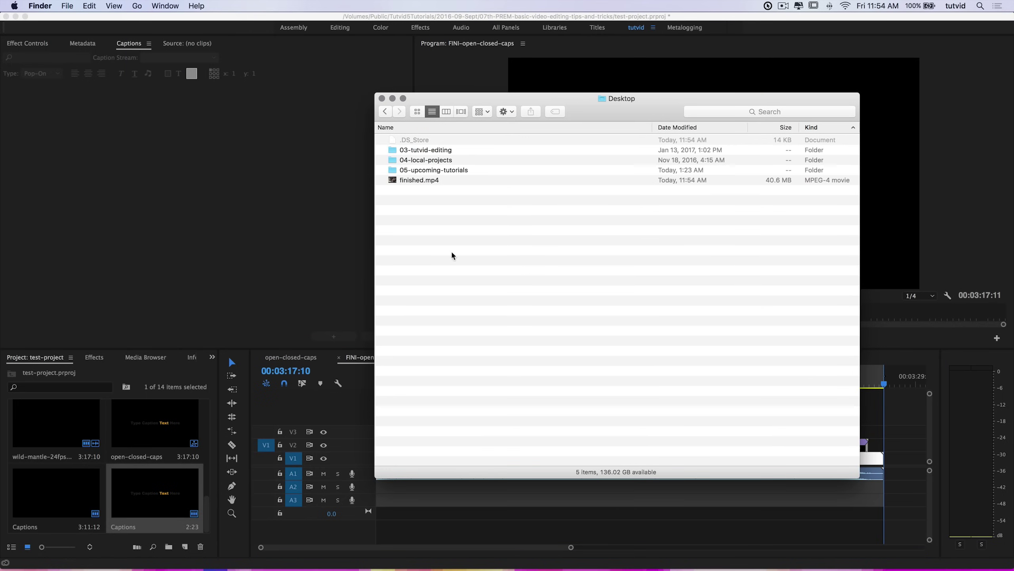
left_click(439, 180)
double_click(470, 180)
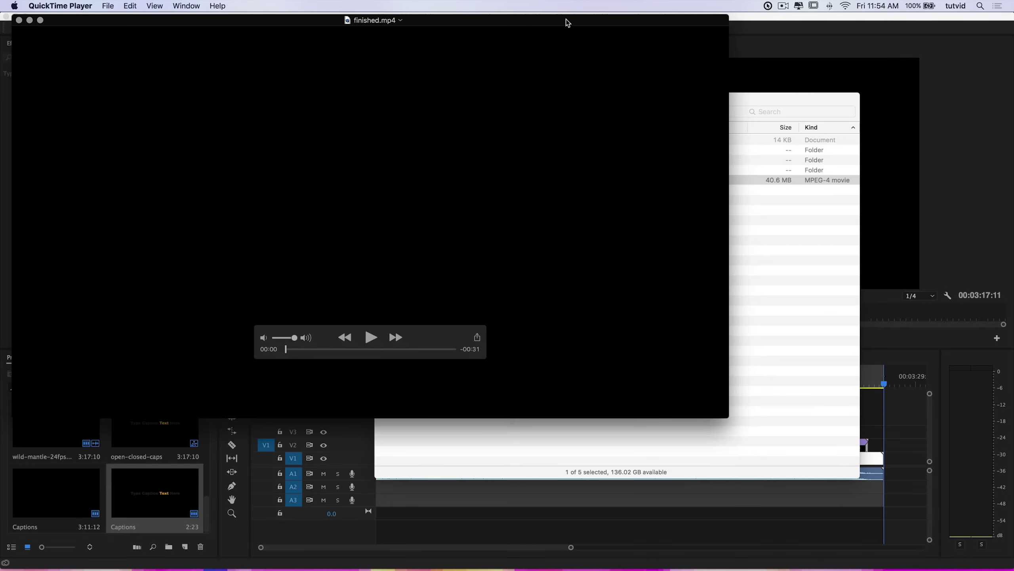
- Play finished.mp4 to check the burned-in captions, then close its window
key("space")
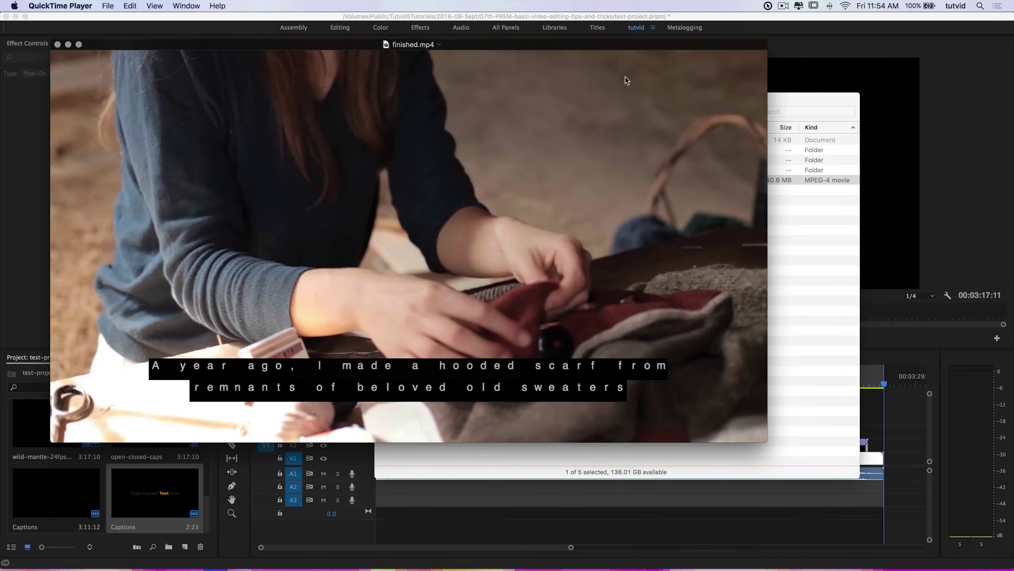
key("super+w")
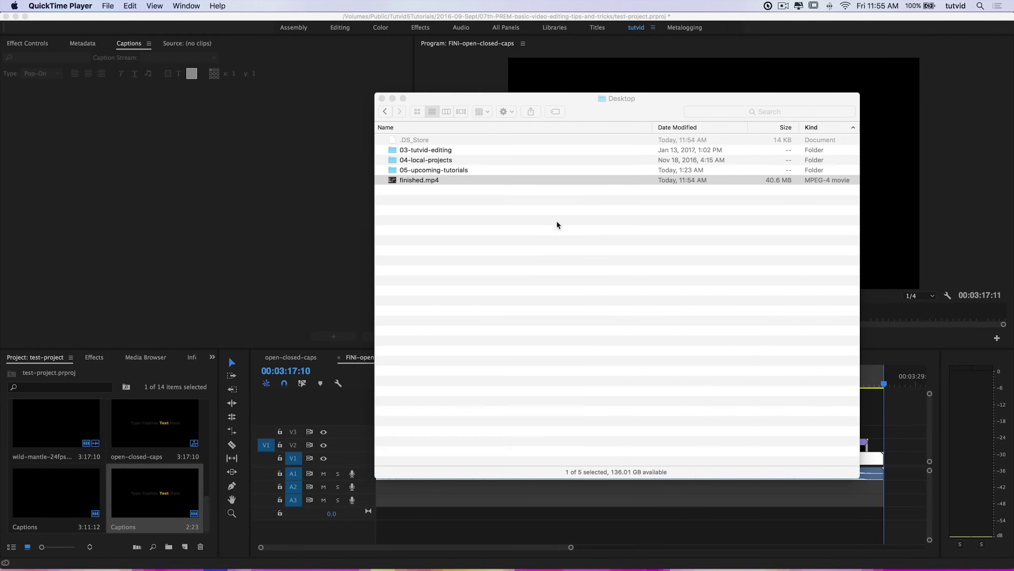
- Bring Premiere Pro back in front of Finder, showing the FINI-open-closed-caps sequence
left_click(373, 162)
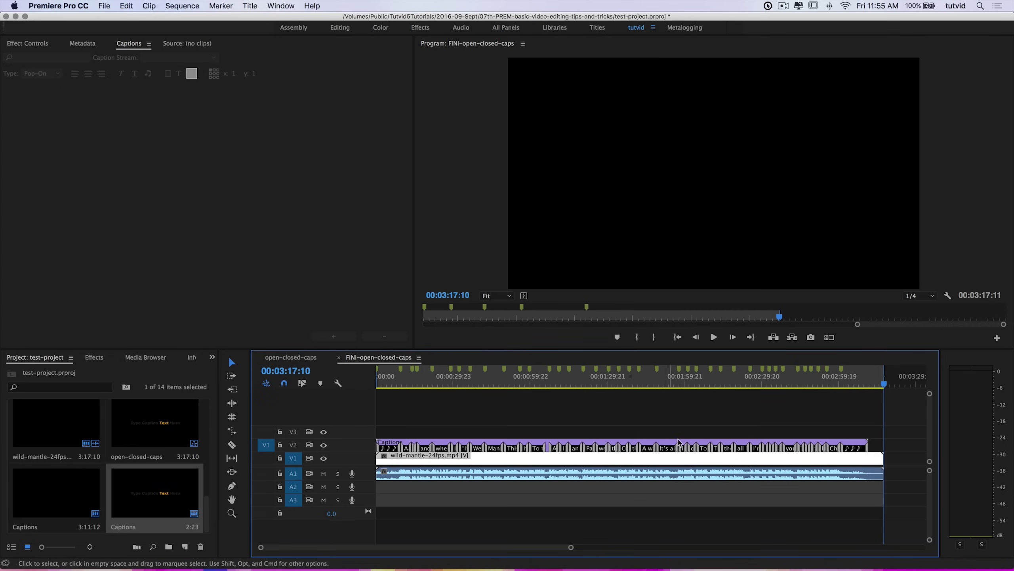